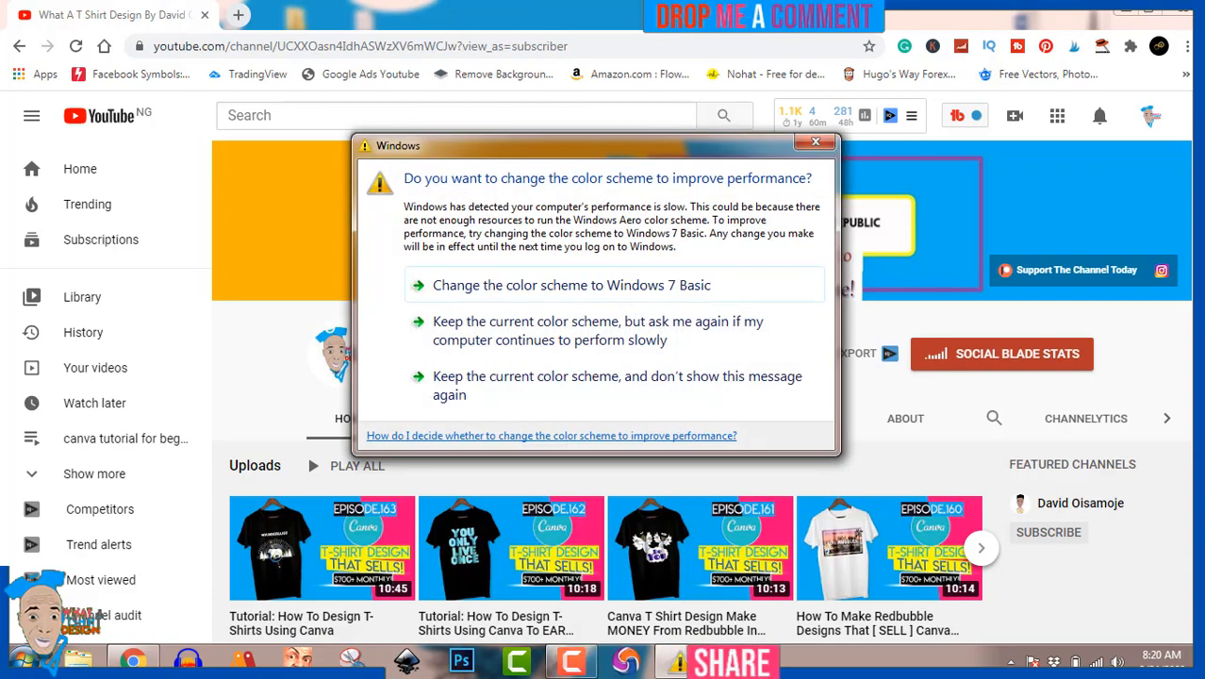
Keep the current Windows color scheme without further prompts and look through the YouTube channel's notifications.
click(697, 382)
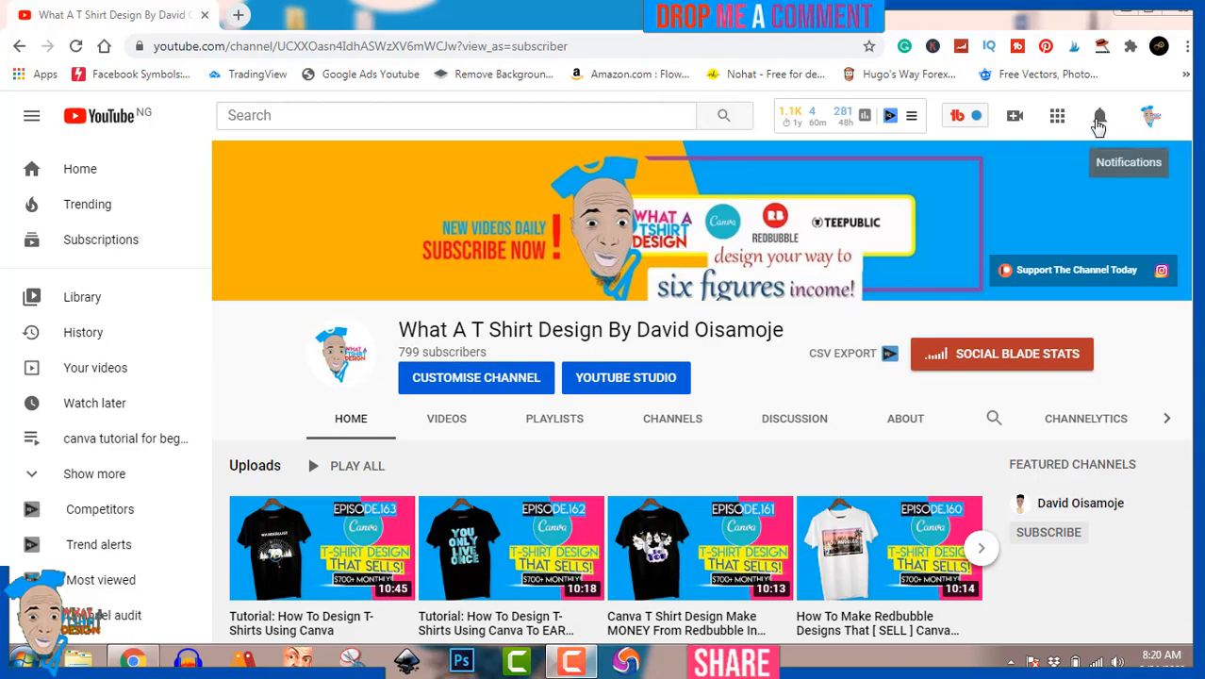
click(1098, 121)
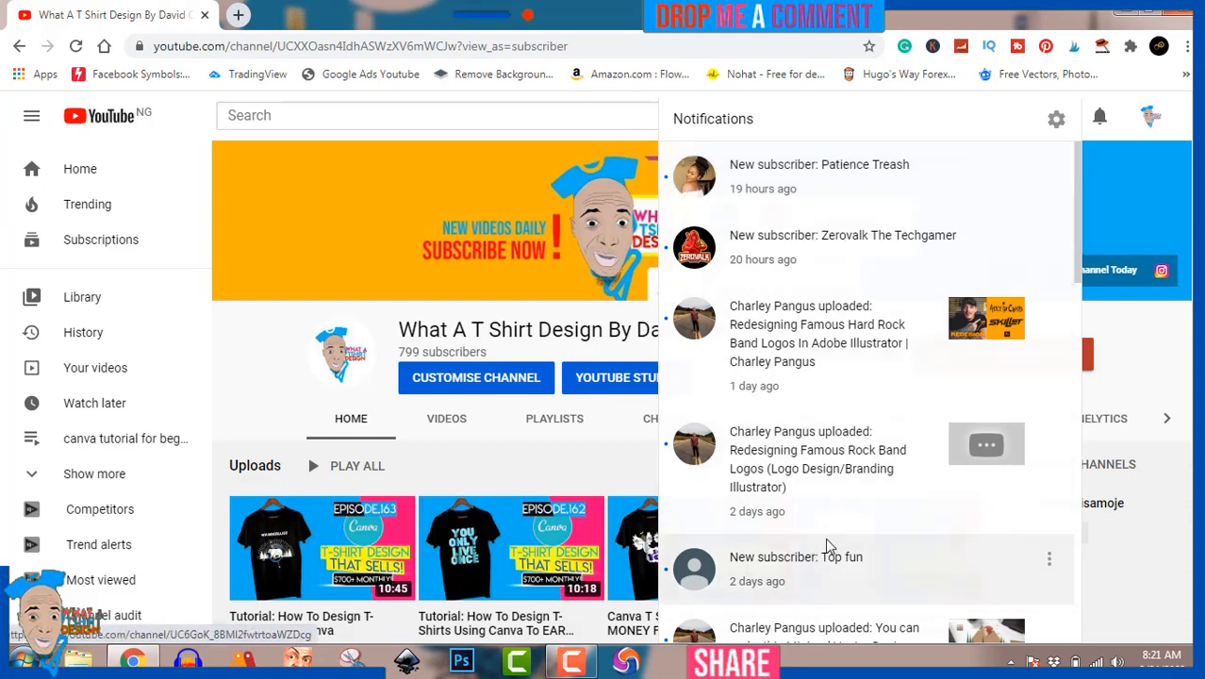
scroll(827, 547, down, 5)
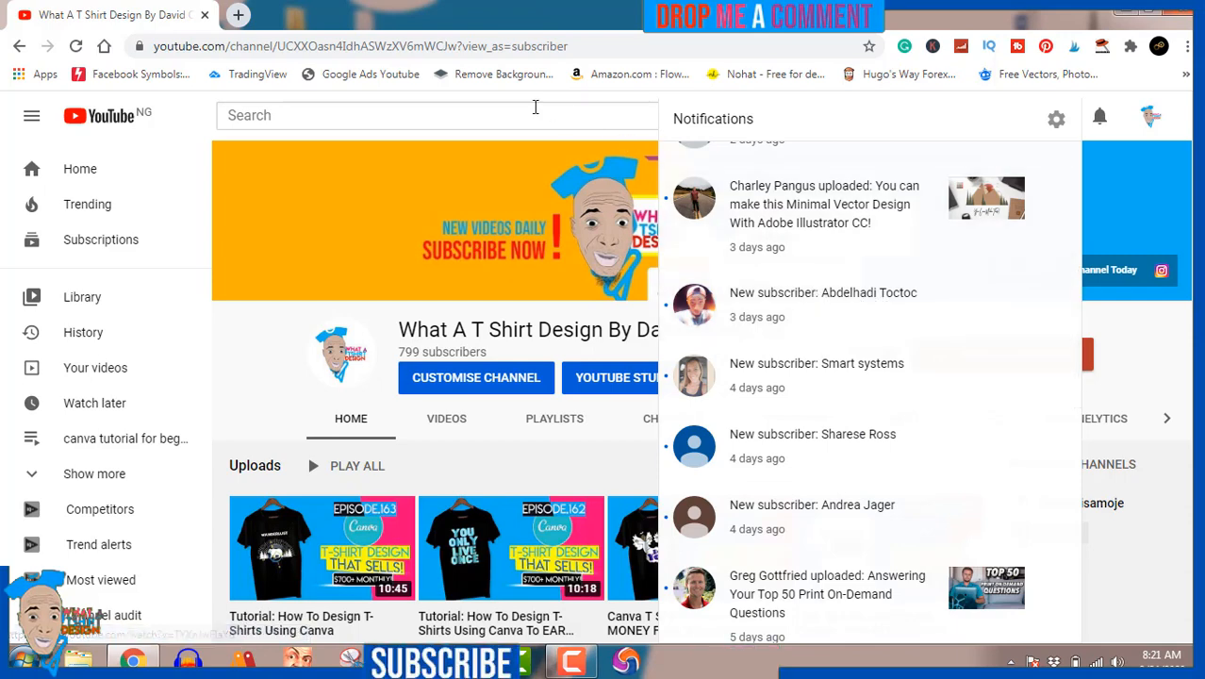
Open Canva in a new browser tab and create a blank design with custom dimensions of 4500 × 5400 px.
click(236, 17)
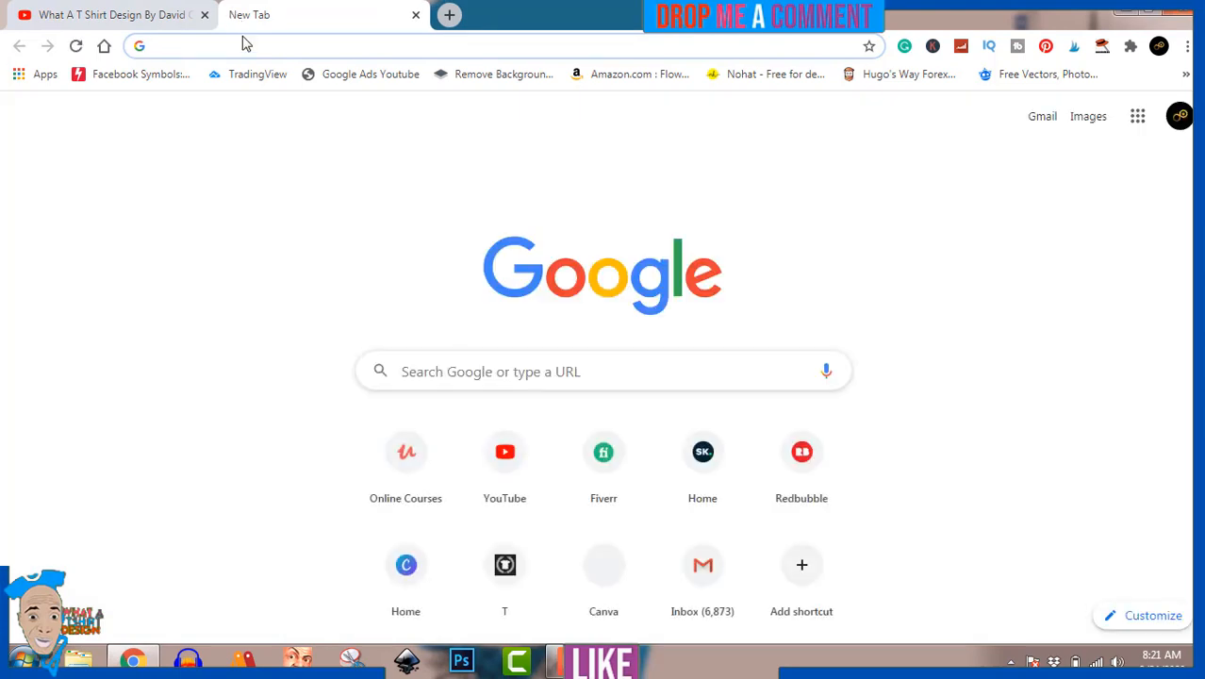
click(407, 569)
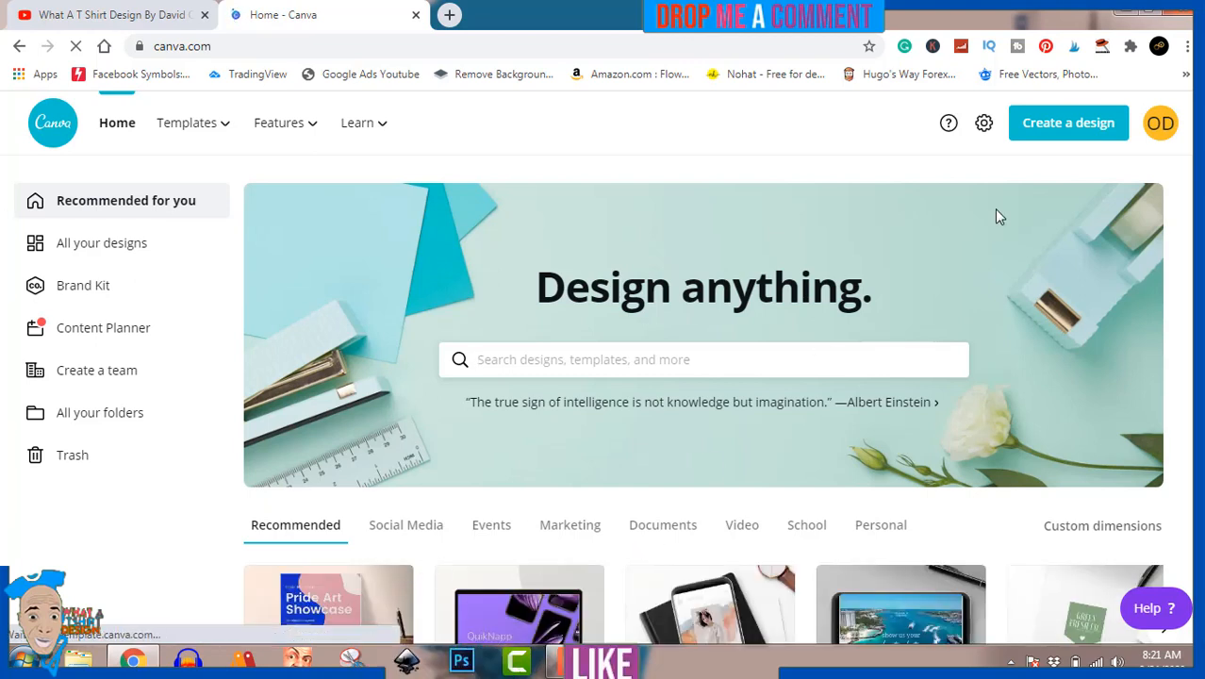
click(1069, 130)
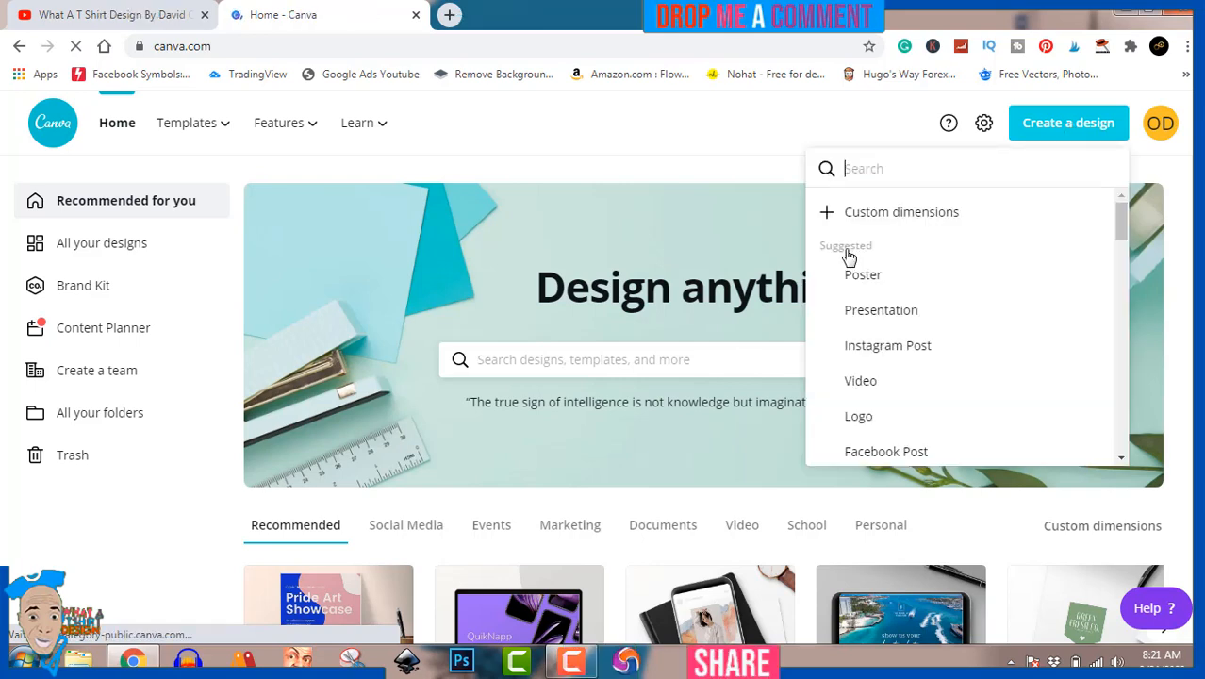
click(886, 213)
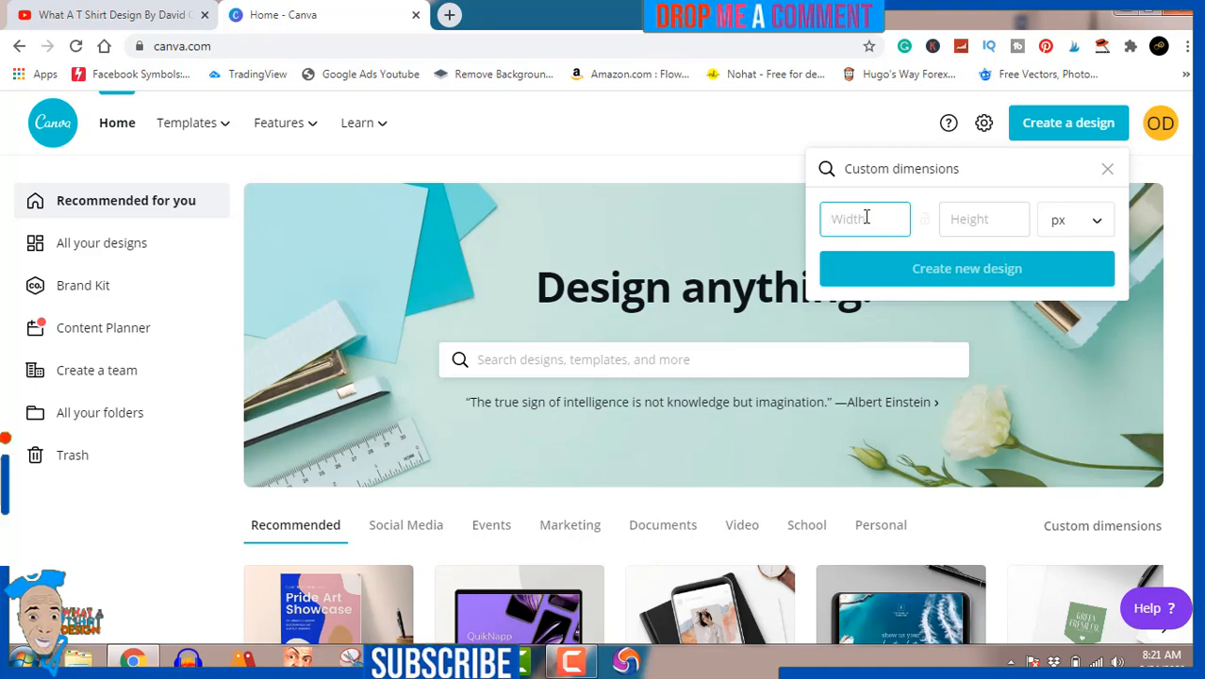
text(4500)
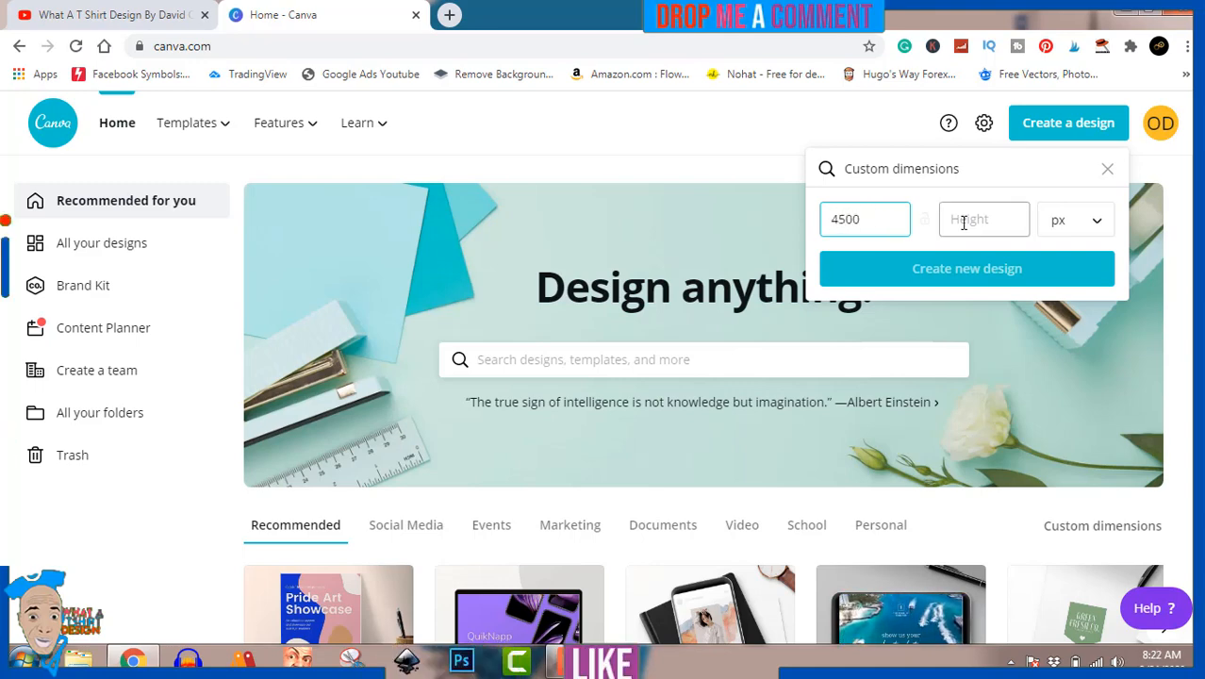
click(963, 222)
text(54)
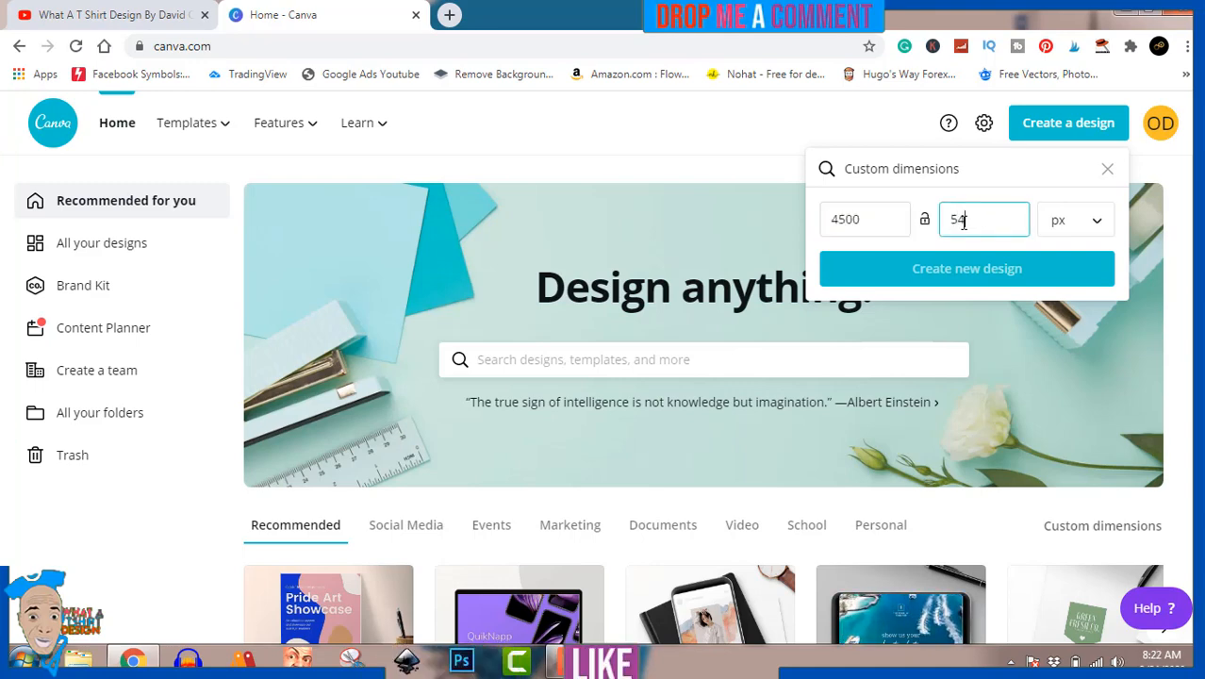
text(00)
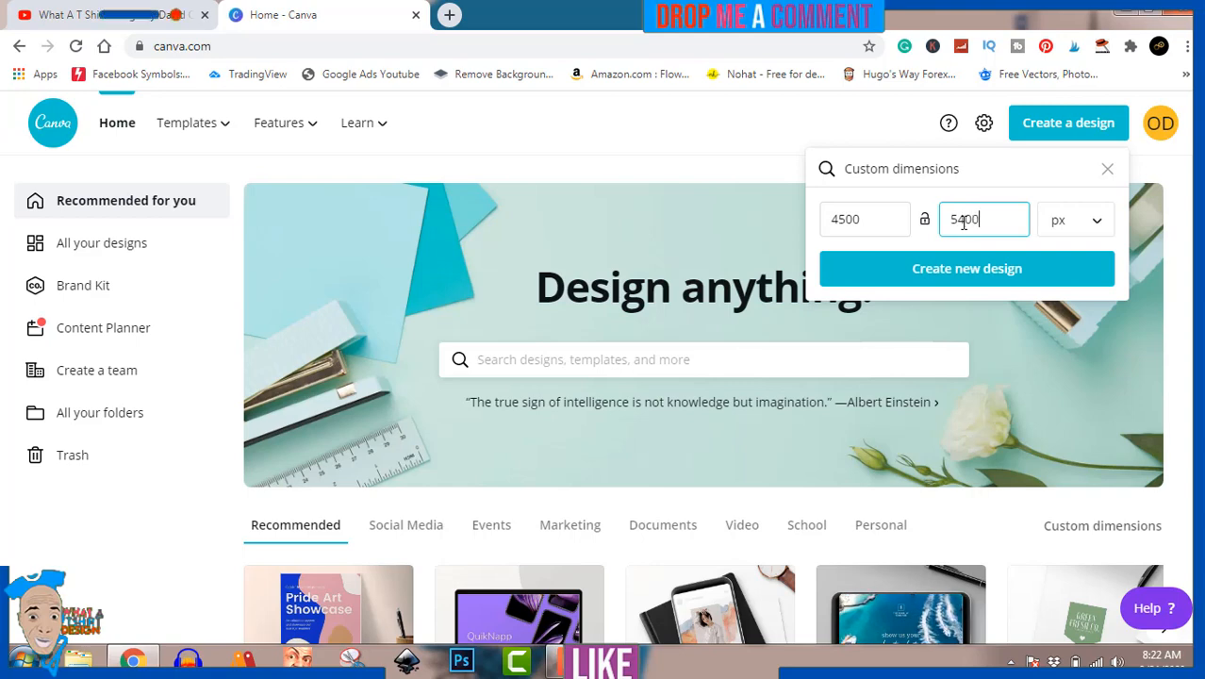
click(980, 274)
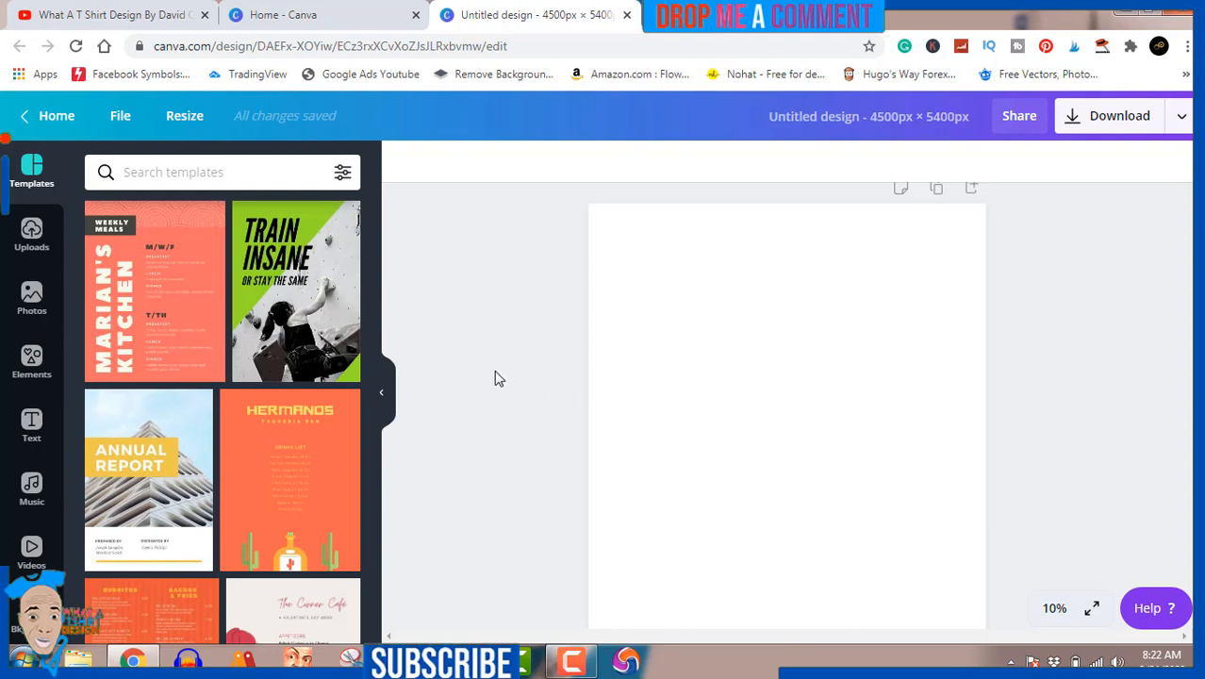
Search the design elements for "cheese".
click(33, 368)
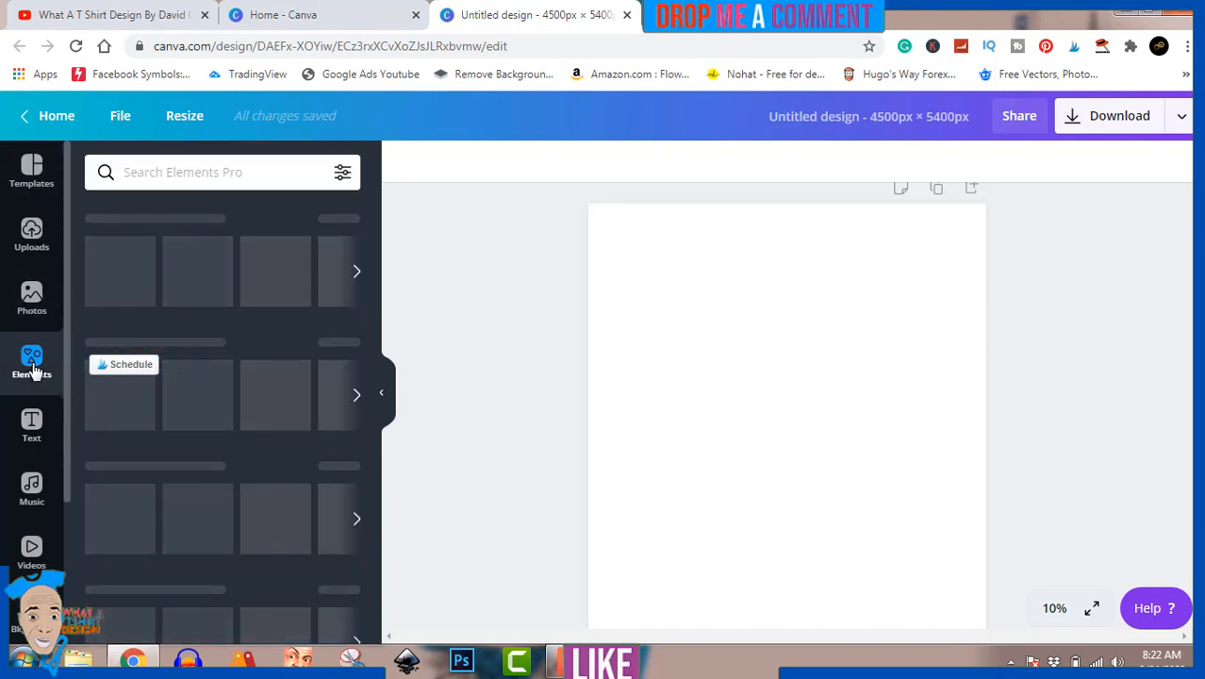
click(190, 172)
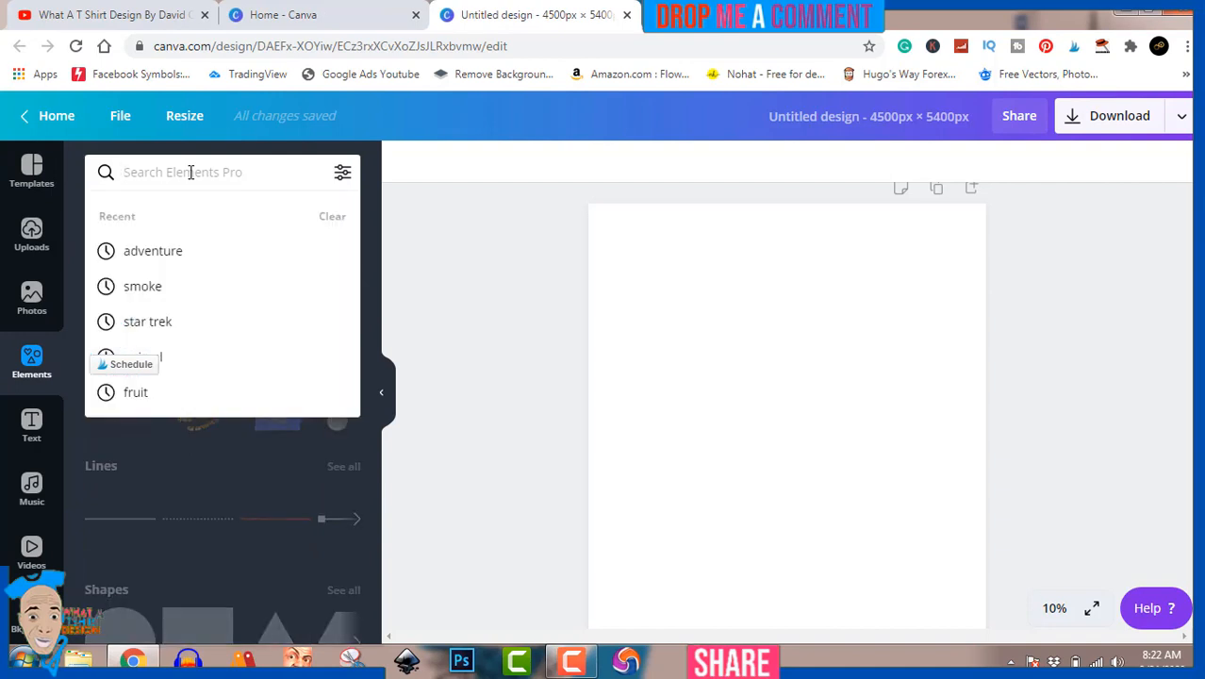
text(ch)
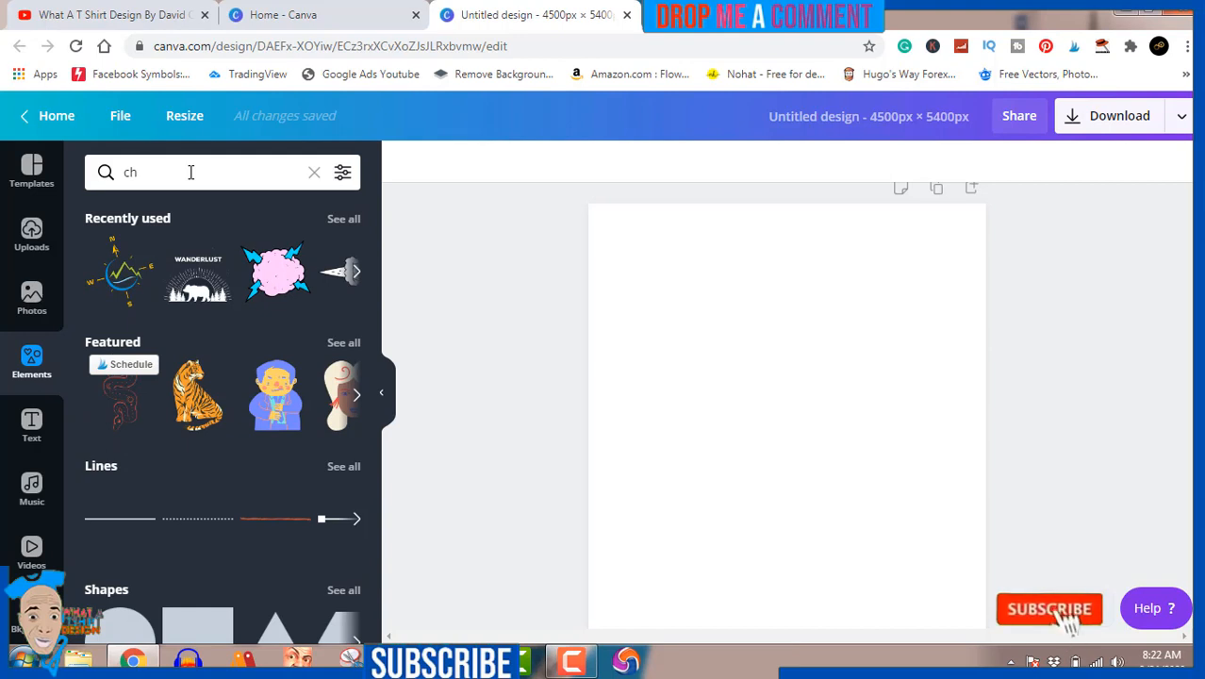
text(ees)
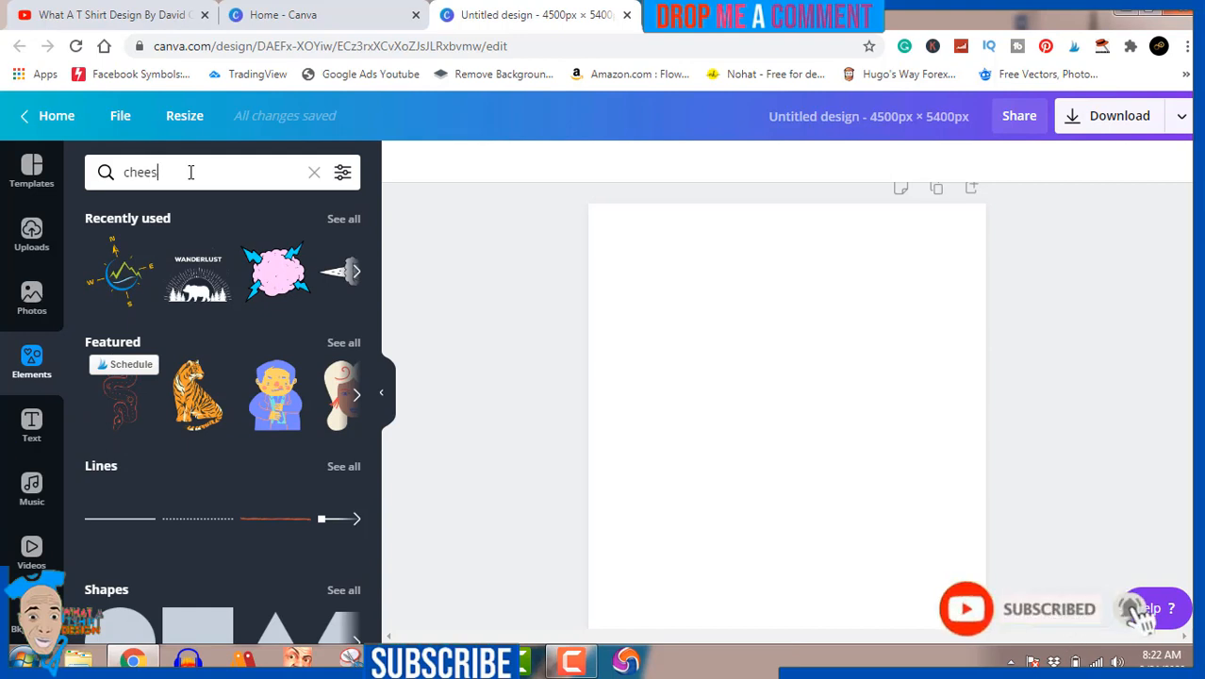
text(e)
key(Return)
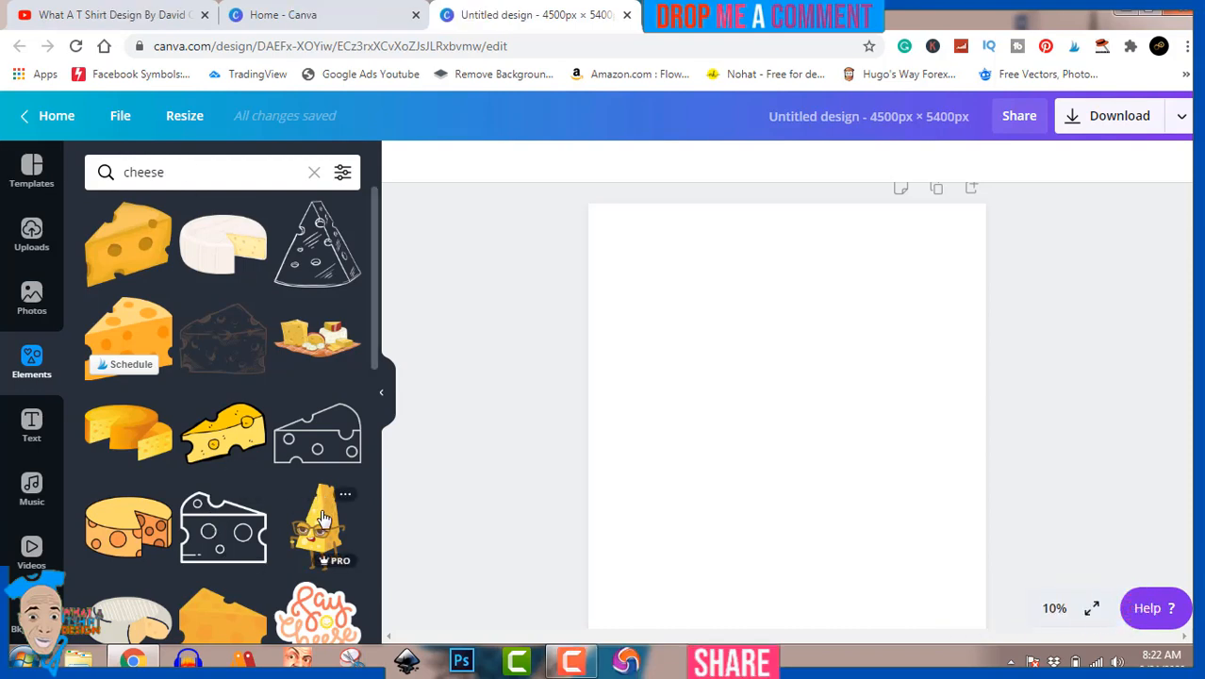
Look through the cheese graphics for a character that suits the T-shirt design, ending back at the first results.
scroll(323, 517, down, 5)
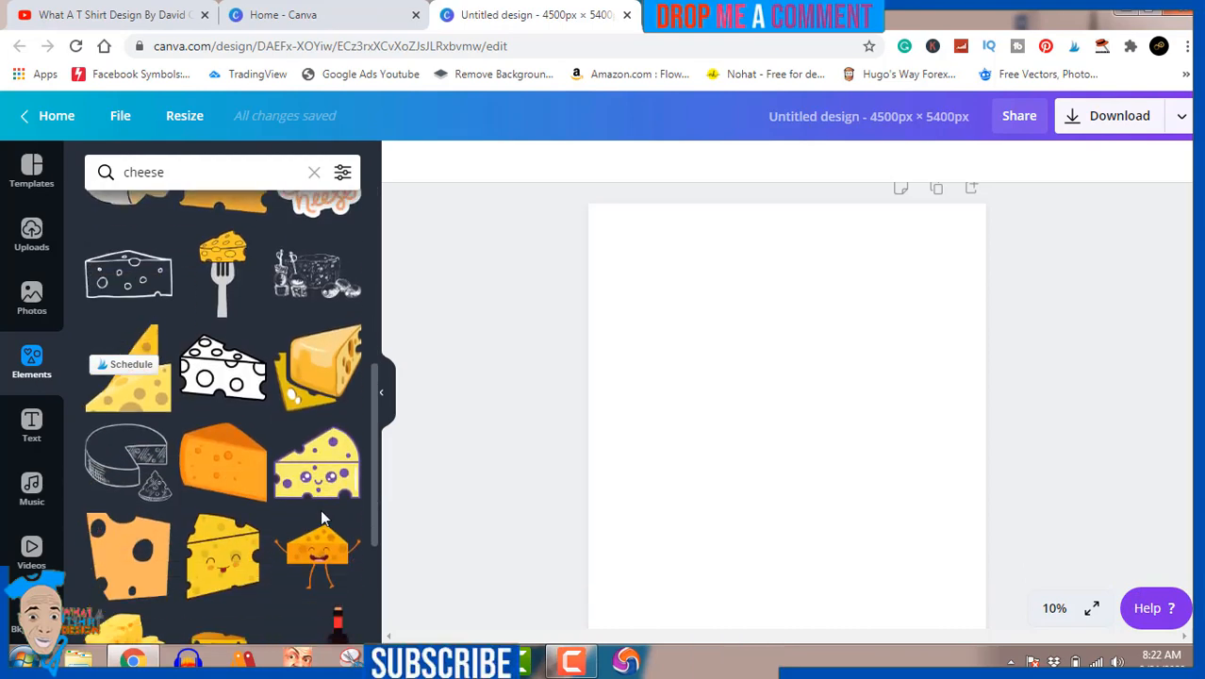
scroll(321, 517, down, 3)
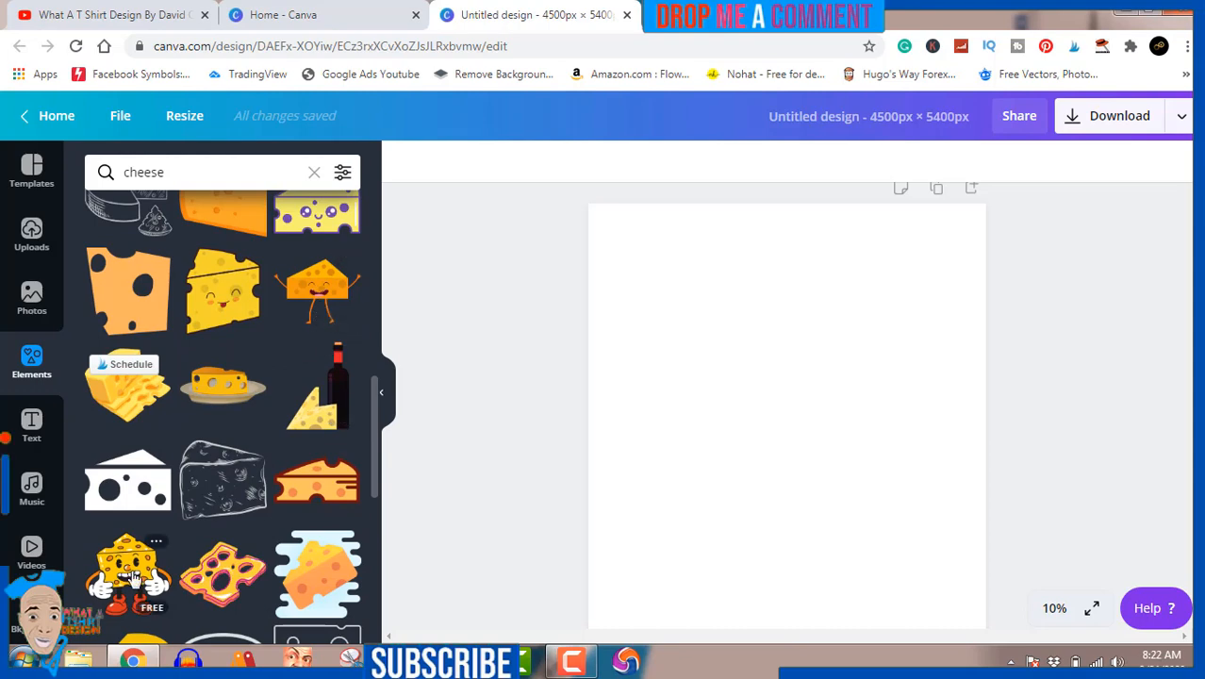
scroll(255, 516, down, 4)
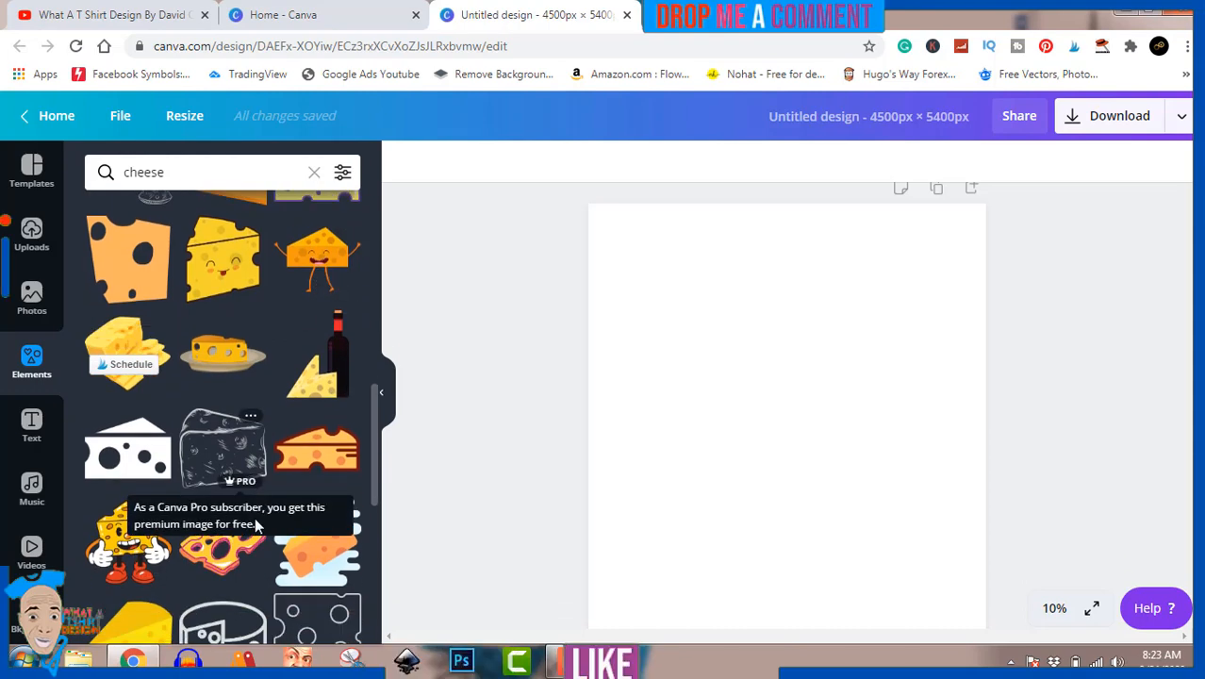
scroll(255, 524, down, 10)
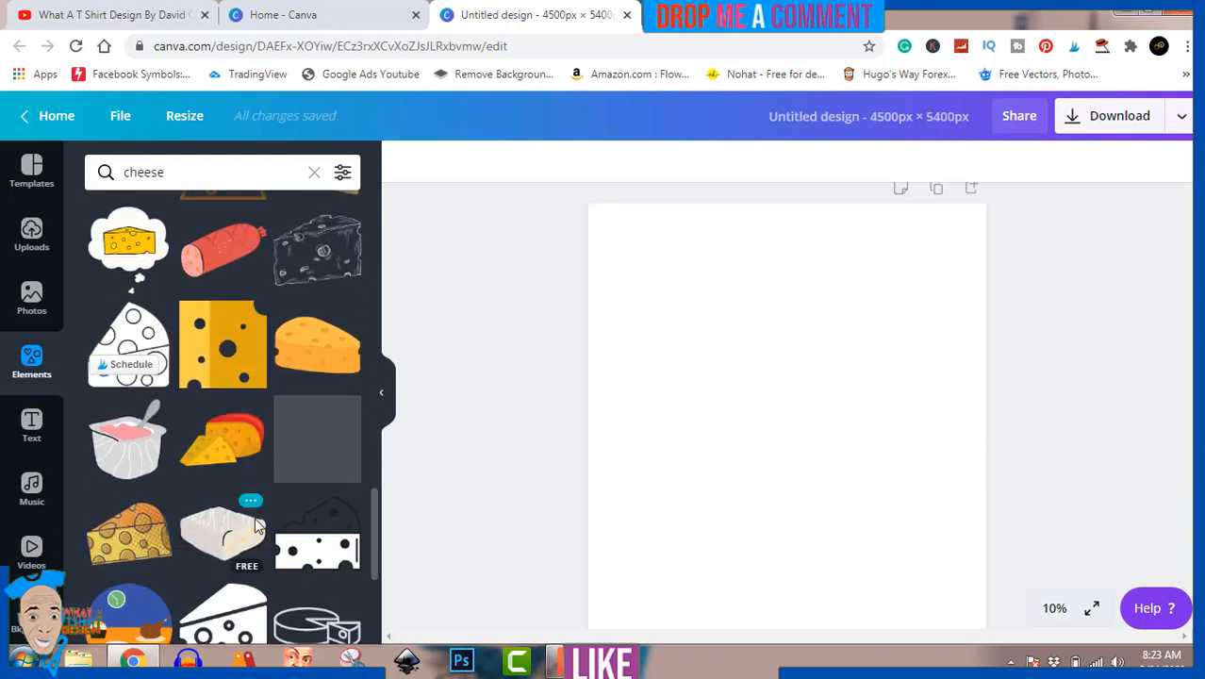
scroll(254, 525, down, 8)
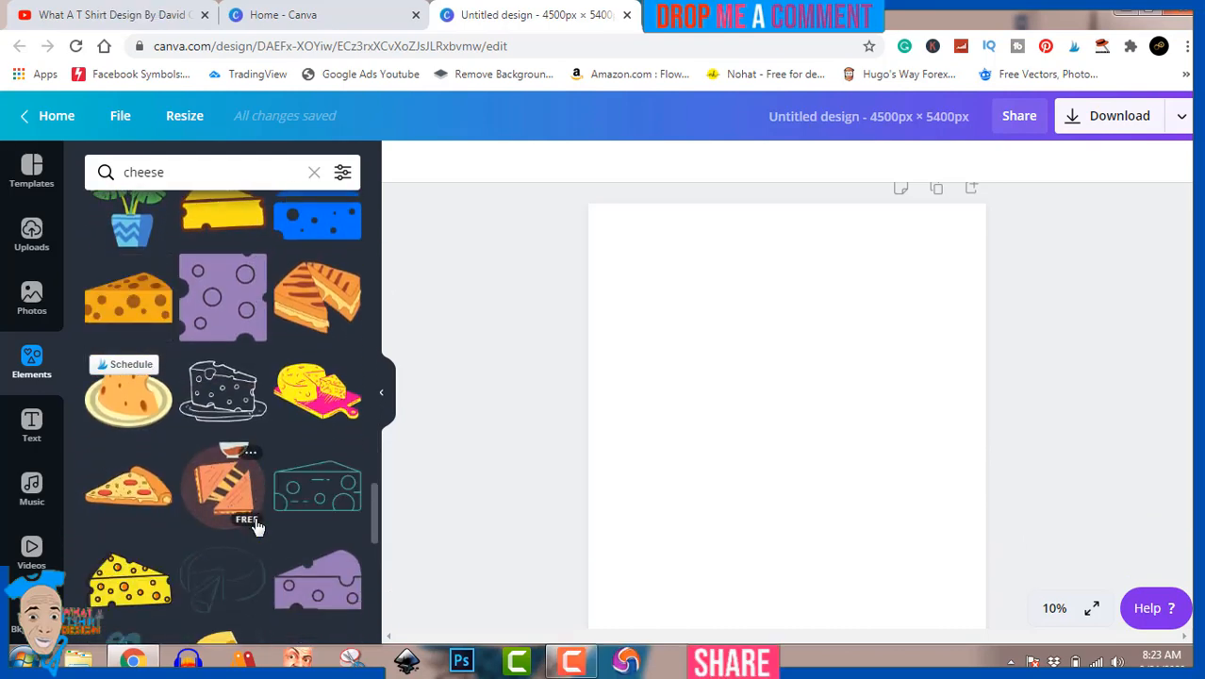
scroll(254, 526, down, 3)
scroll(255, 526, down, 7)
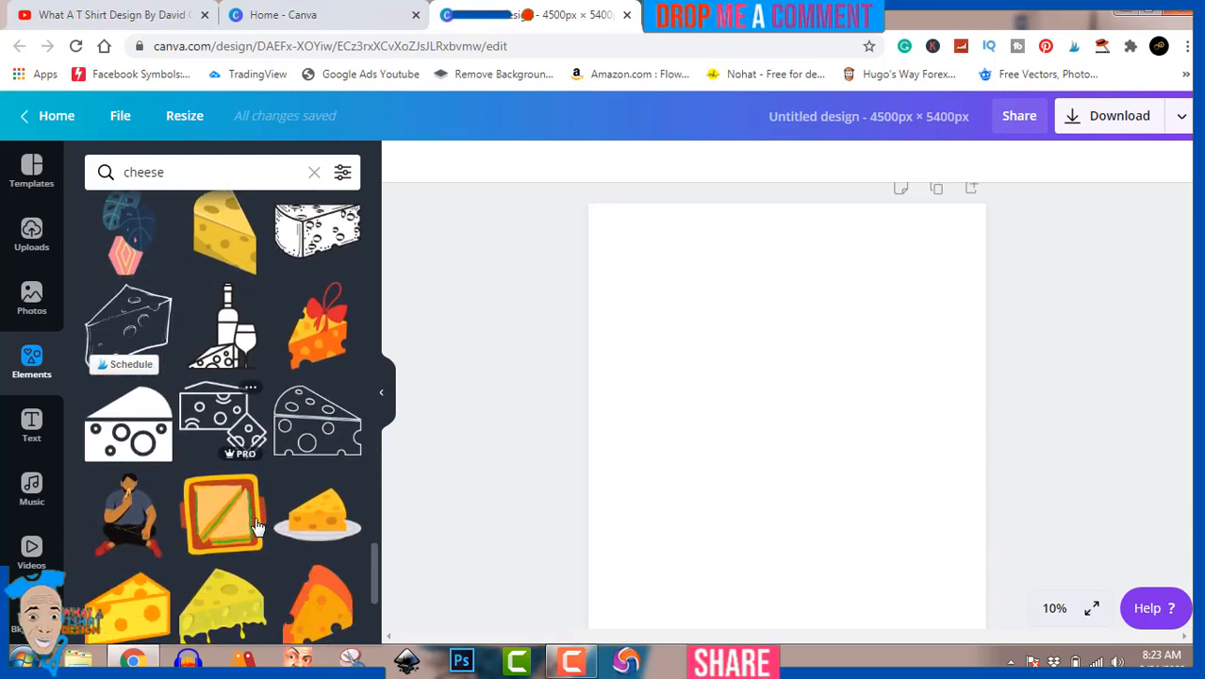
scroll(255, 526, down, 3)
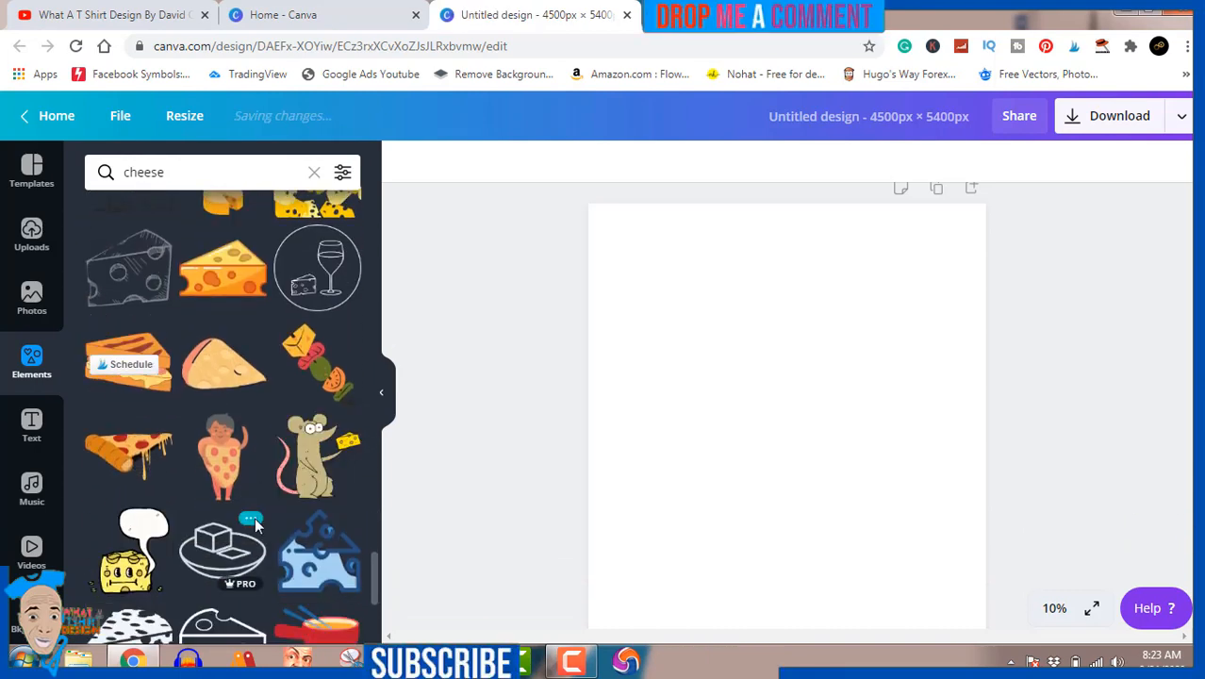
scroll(255, 525, down, 5)
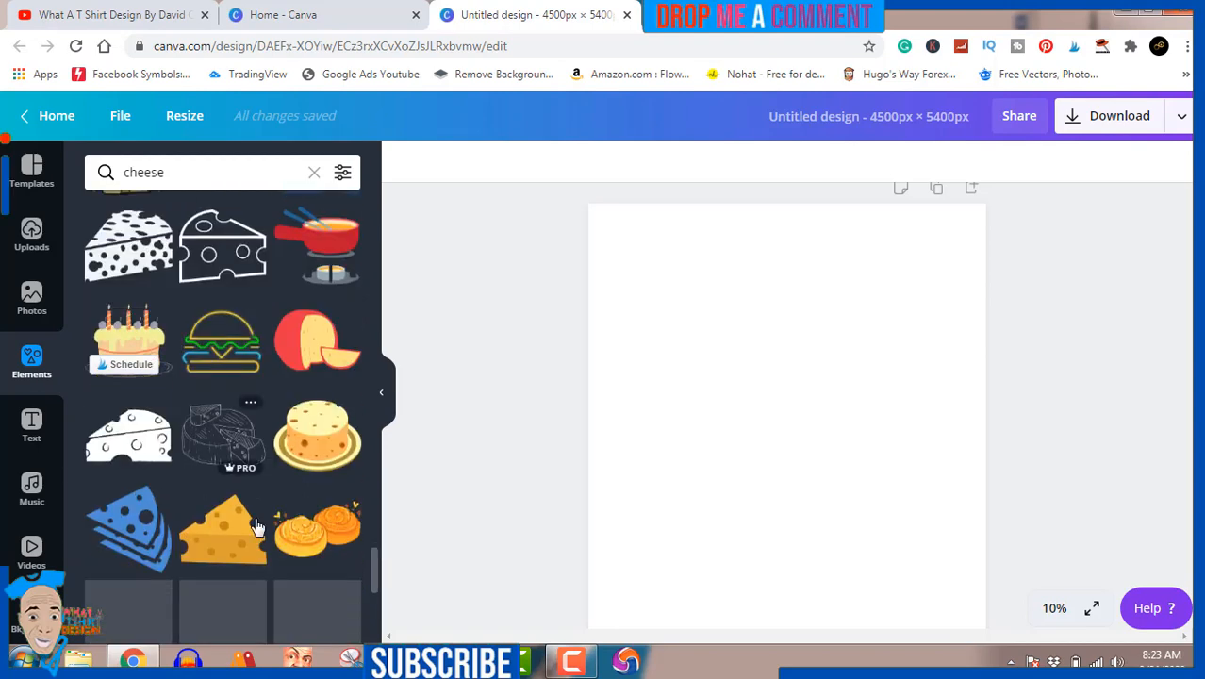
scroll(255, 526, down, 2)
scroll(254, 526, down, 4)
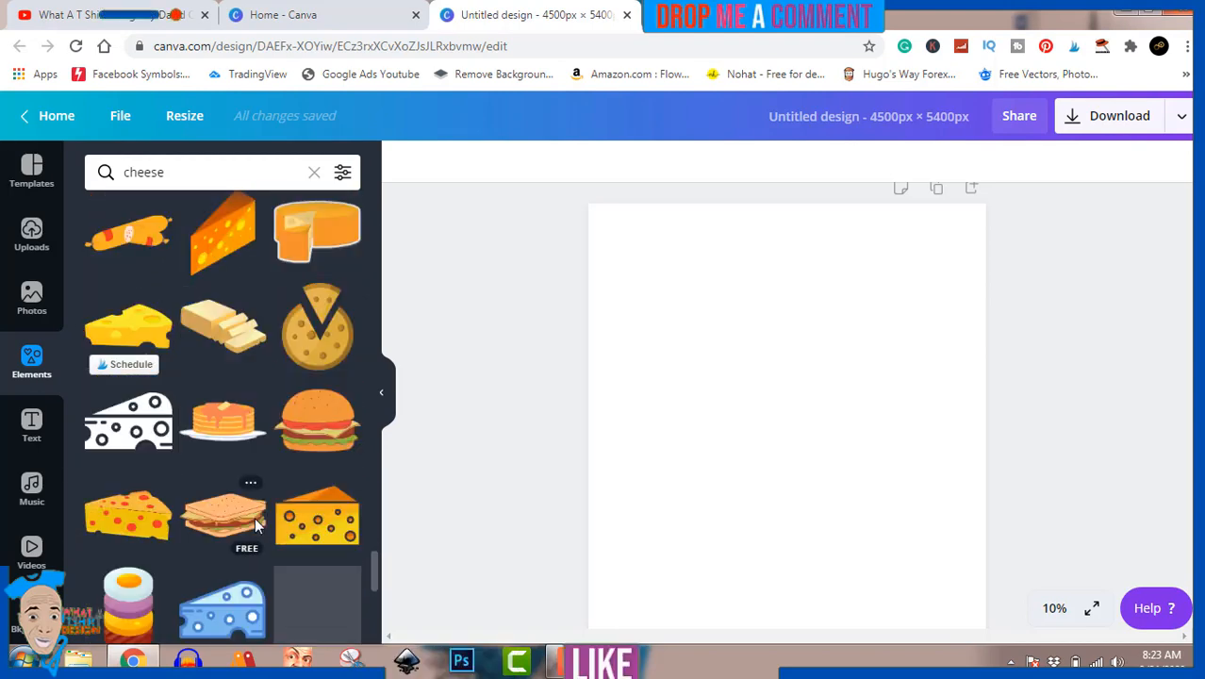
scroll(255, 526, up, 14)
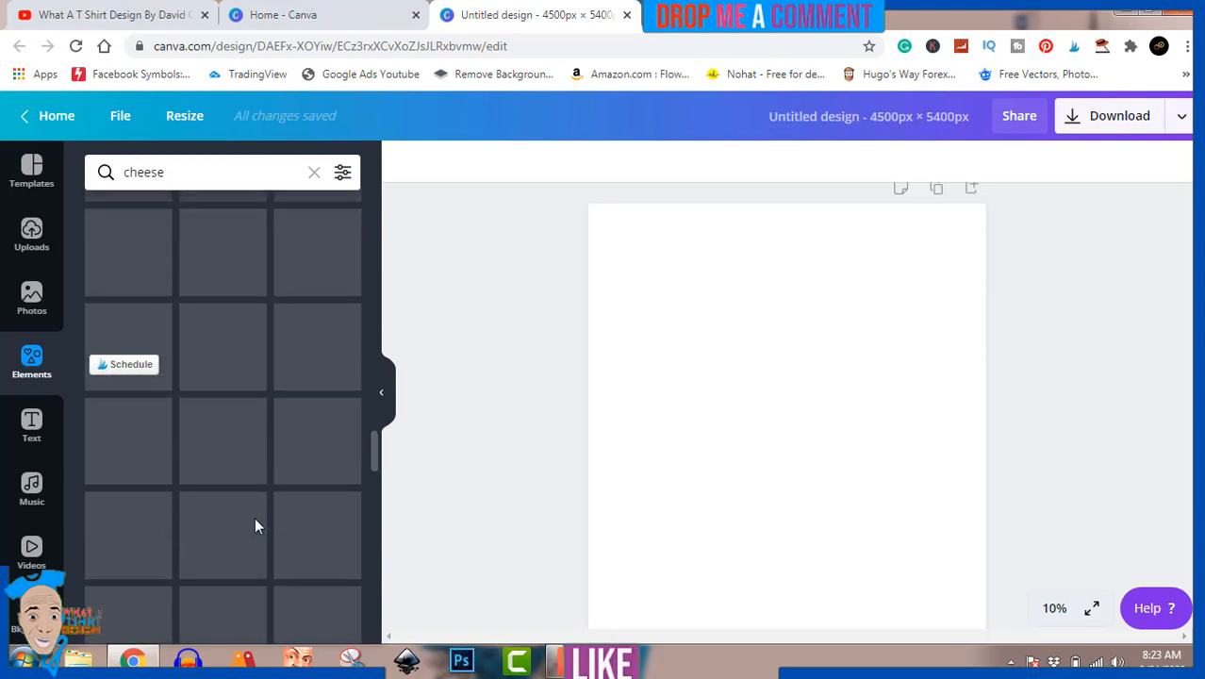
scroll(254, 526, up, 10)
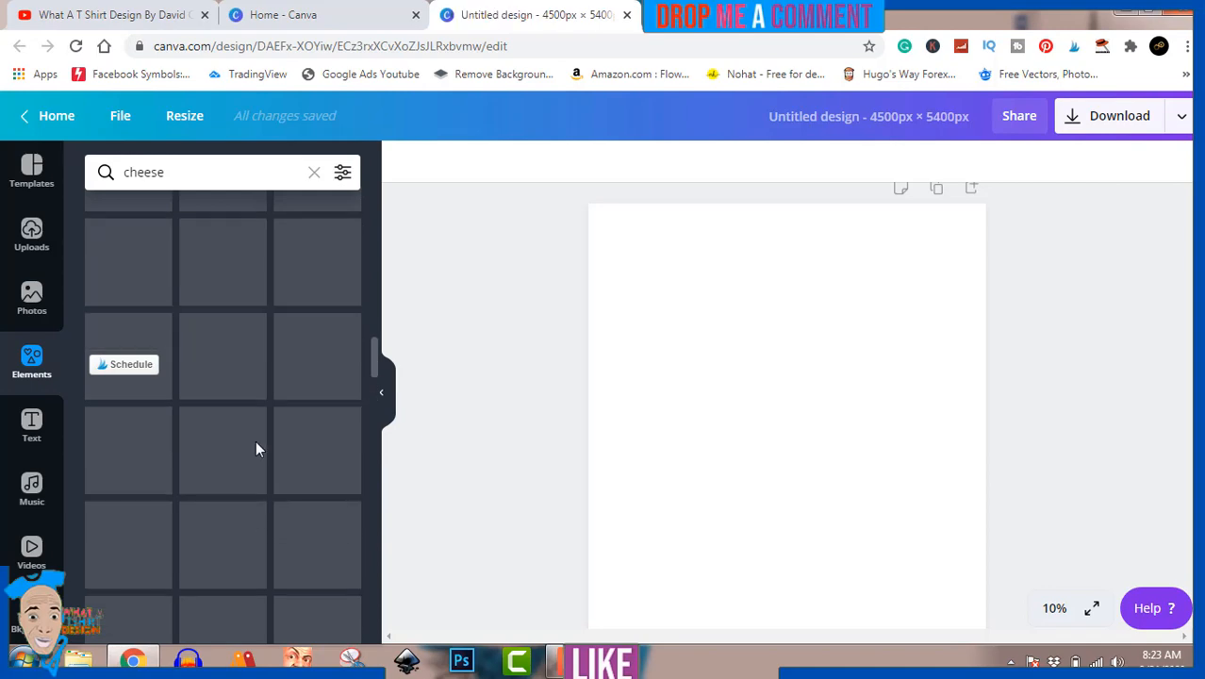
scroll(256, 450, up, 5)
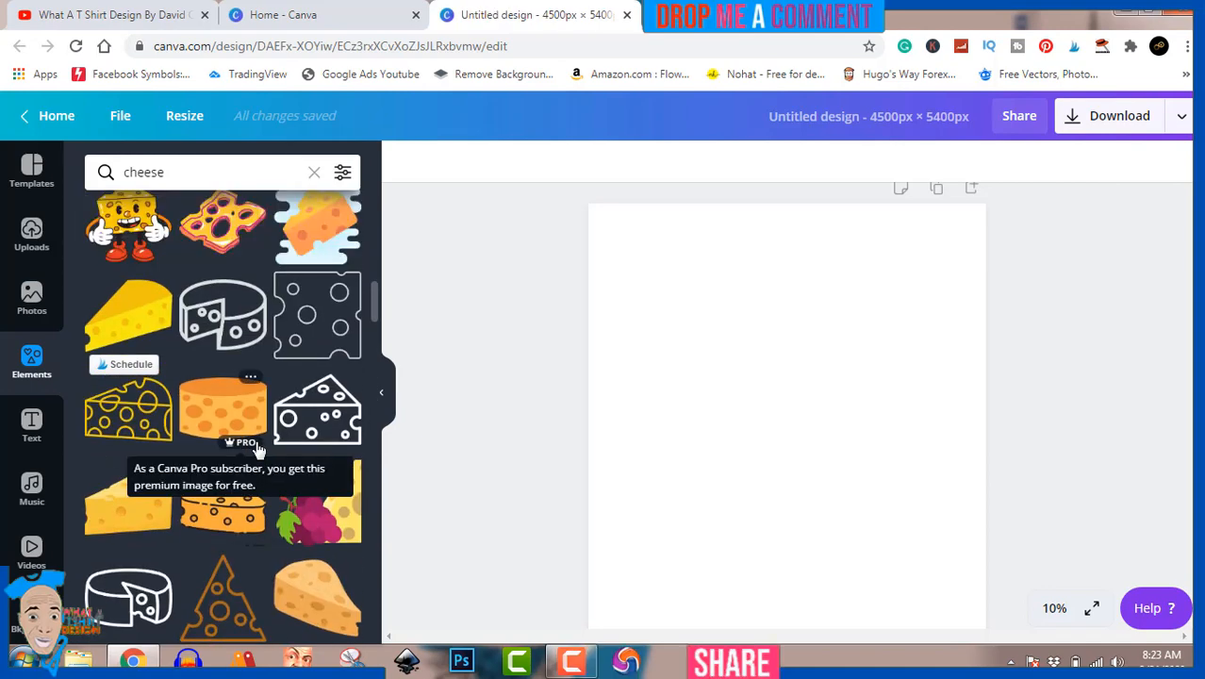
scroll(258, 433, up, 5)
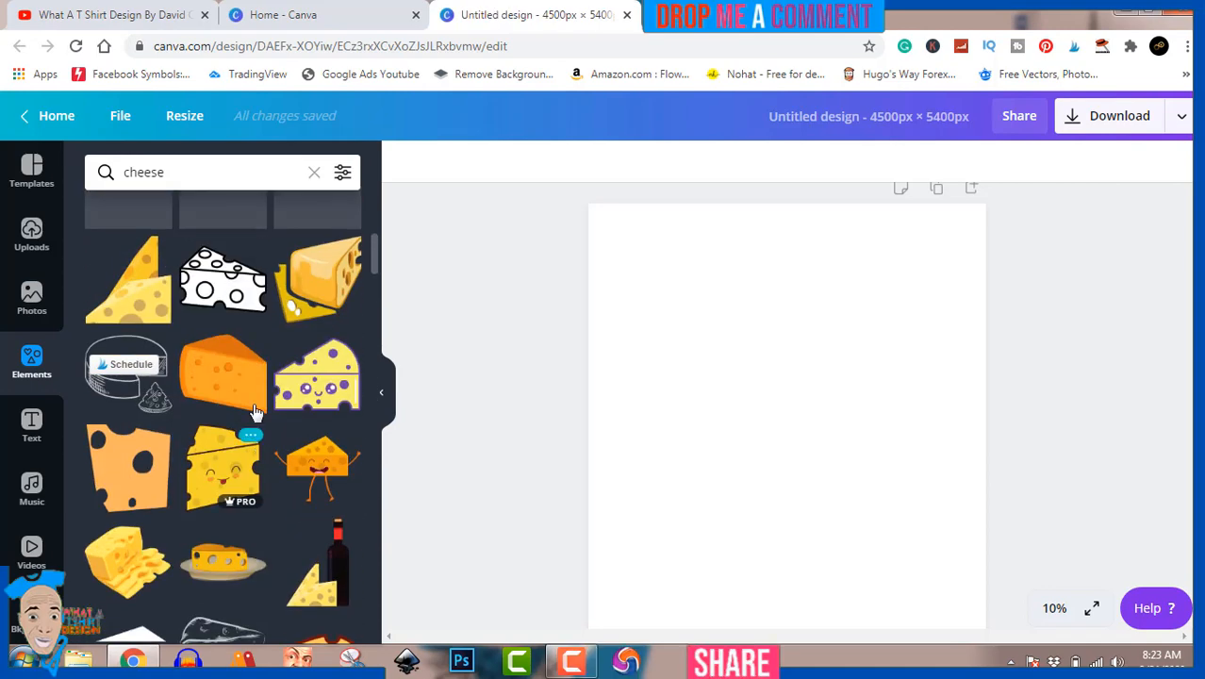
scroll(254, 406, up, 5)
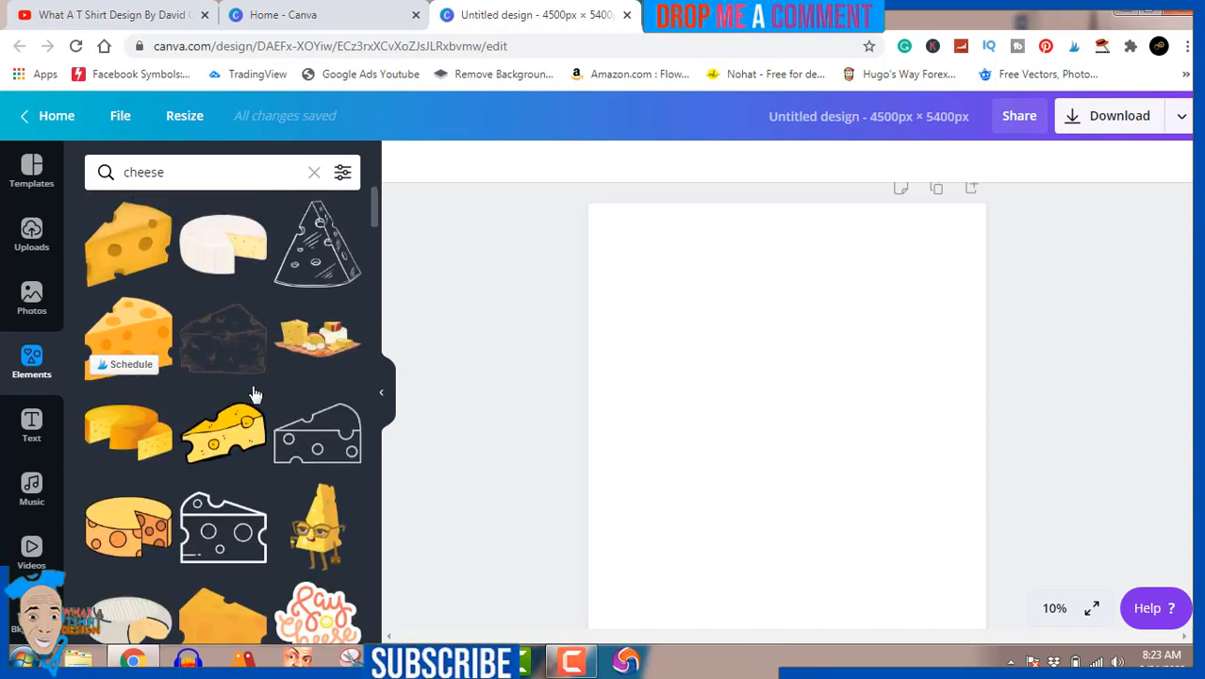
Add the cheese wedge character with glasses and a briefcase to the page and enlarge it slightly.
click(316, 536)
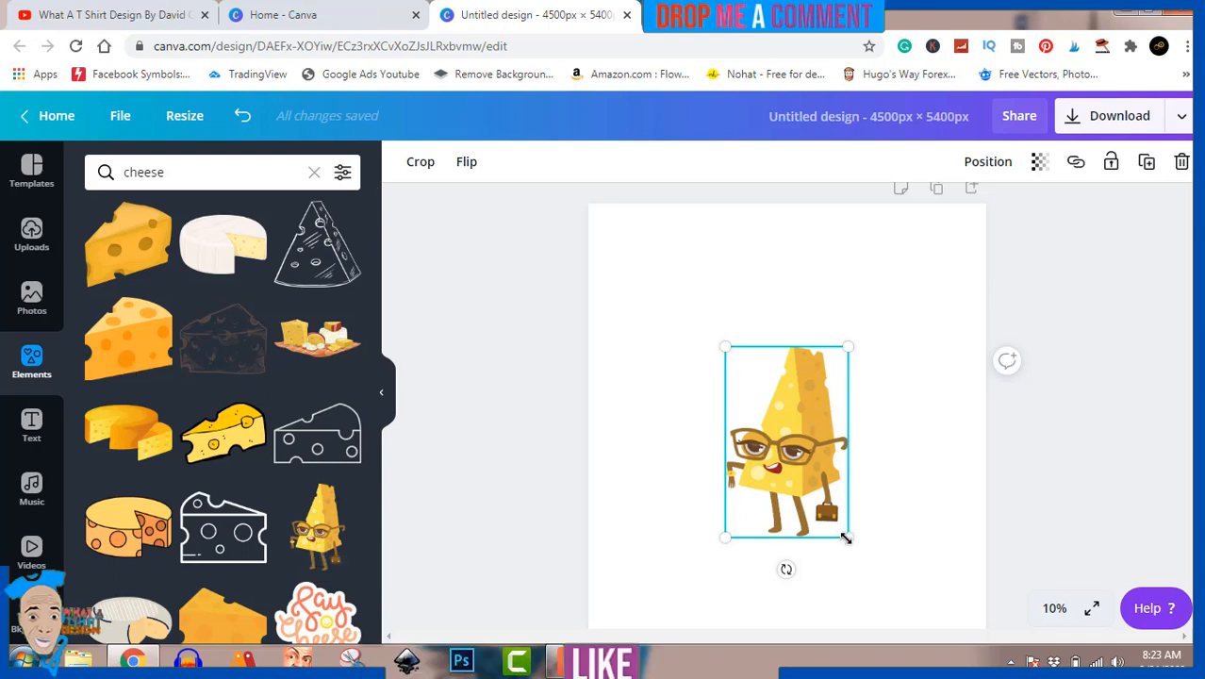
drag(846, 538, 890, 559)
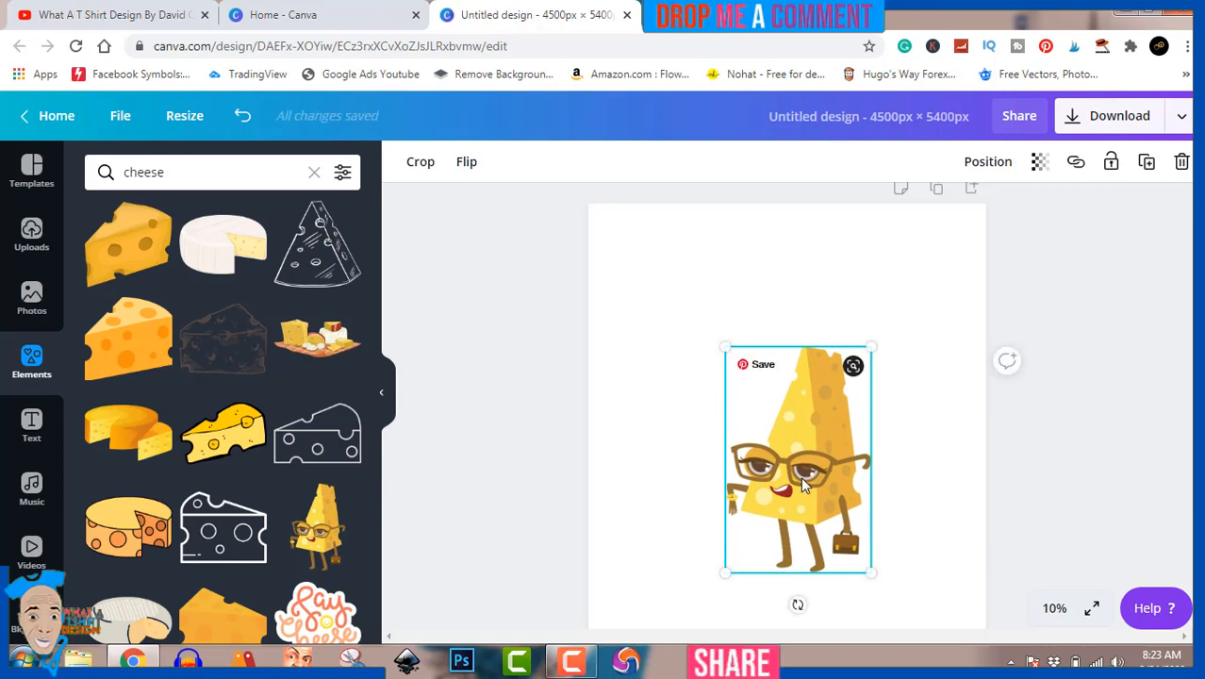
Align the cheese character to the page's left edge and vertical middle.
click(986, 166)
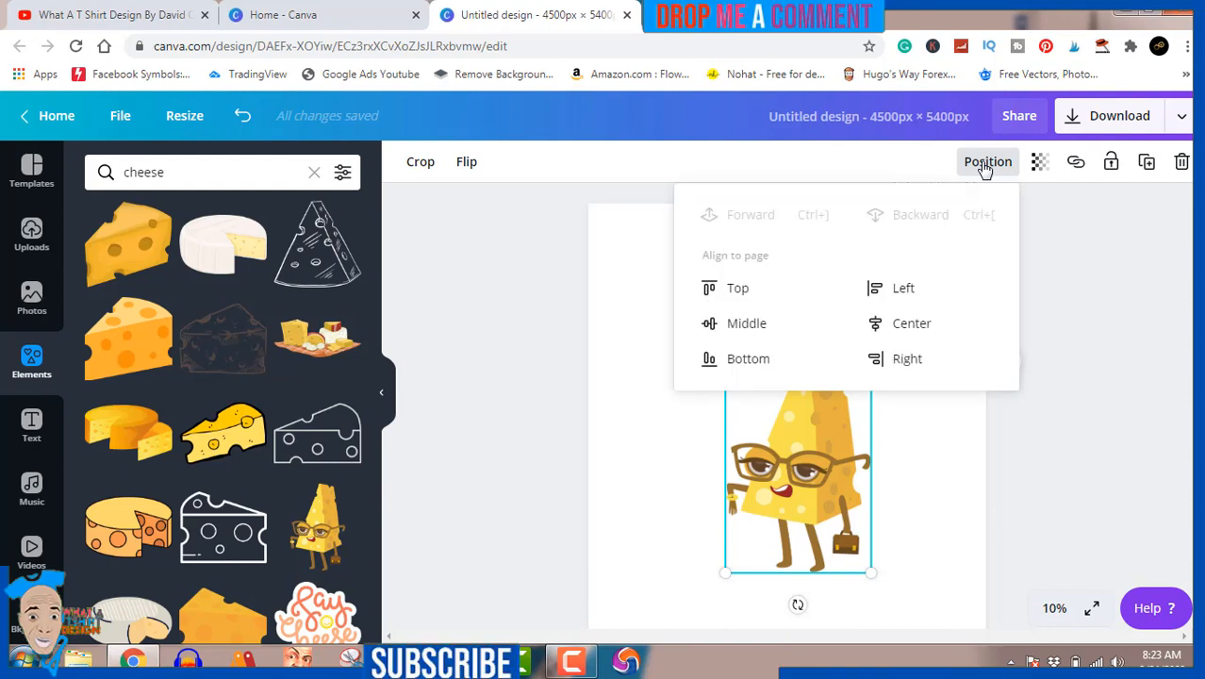
click(903, 288)
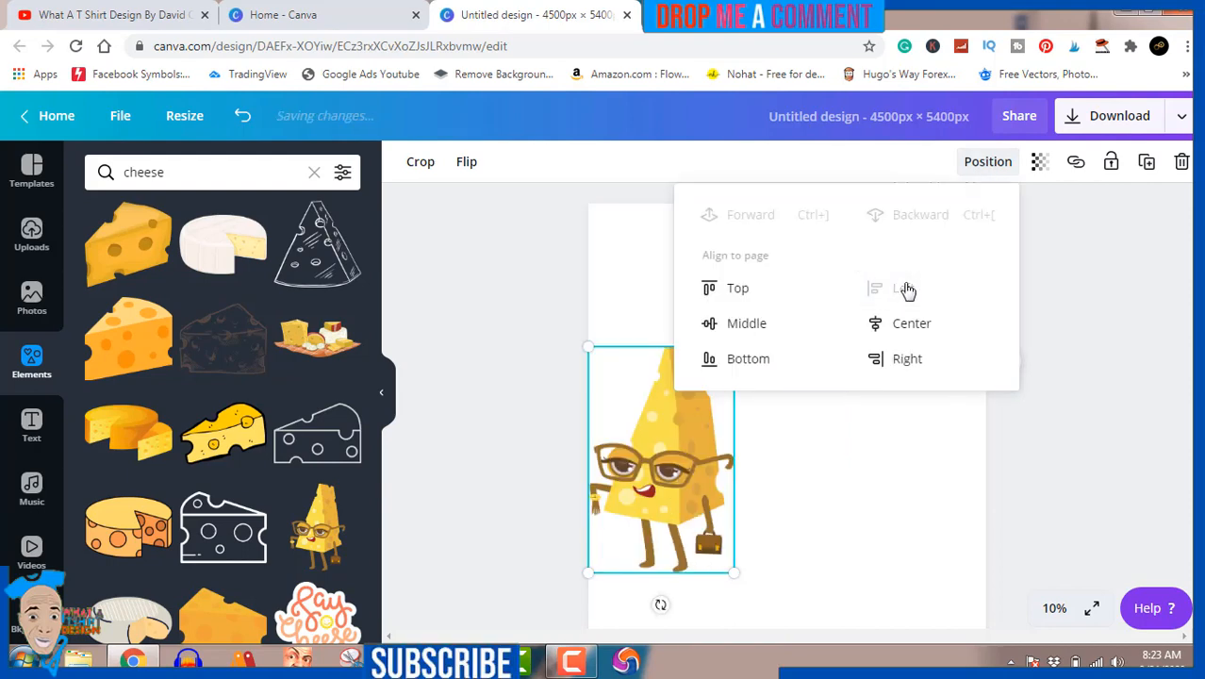
click(746, 323)
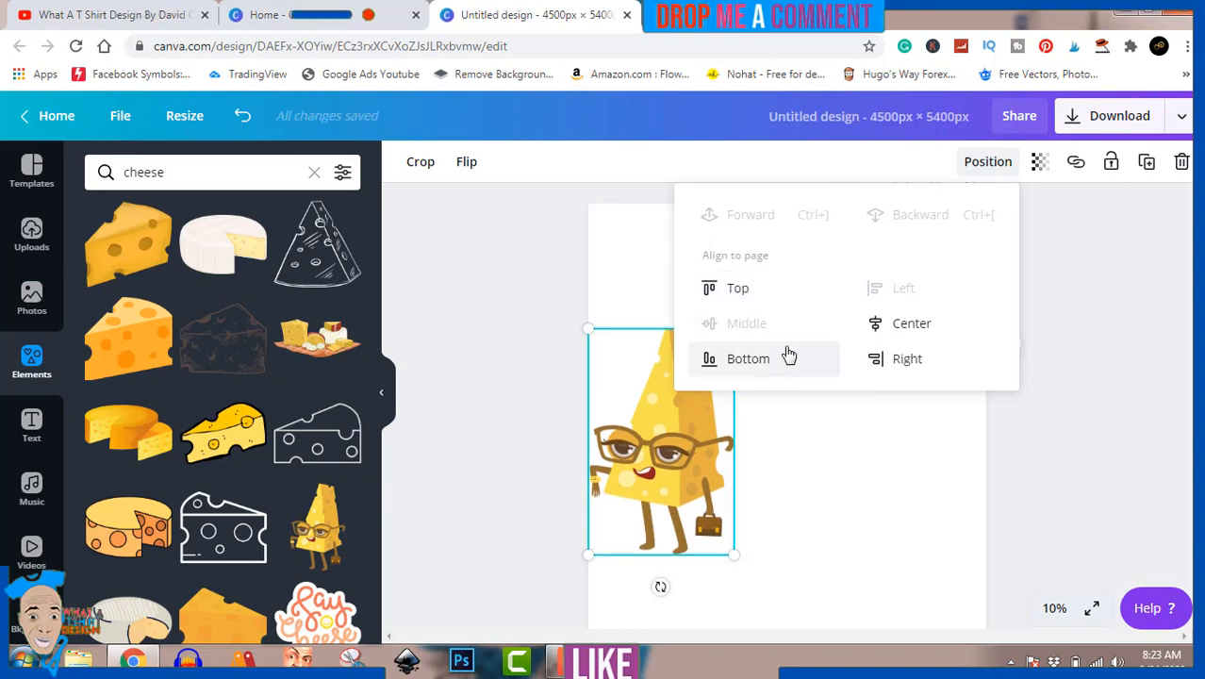
Try the cheese character aligned to the page's right edge, and move it freehand back near the page center.
click(881, 363)
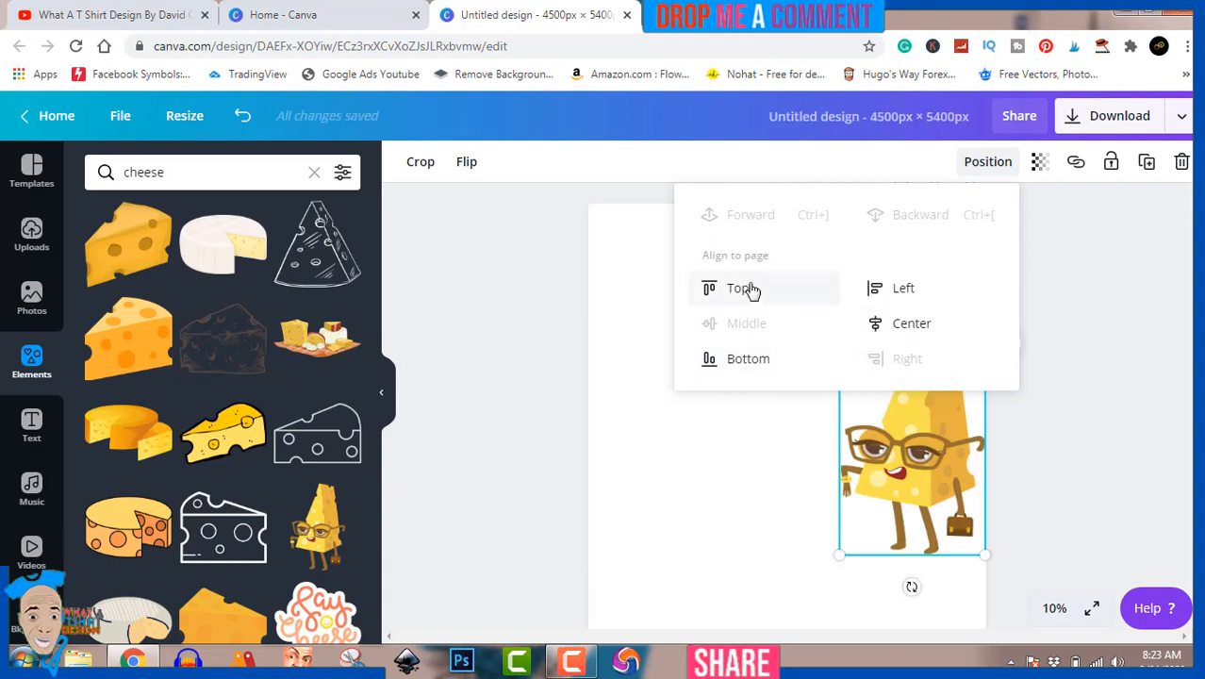
drag(898, 481, 783, 459)
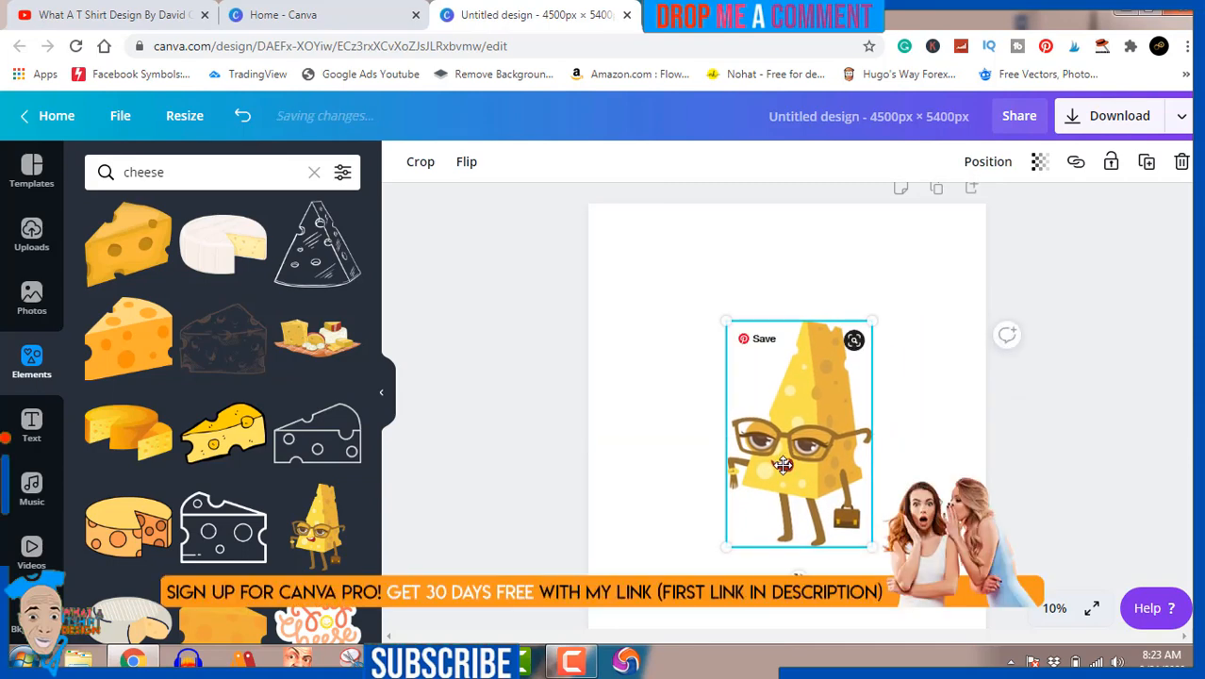
right_click(785, 470)
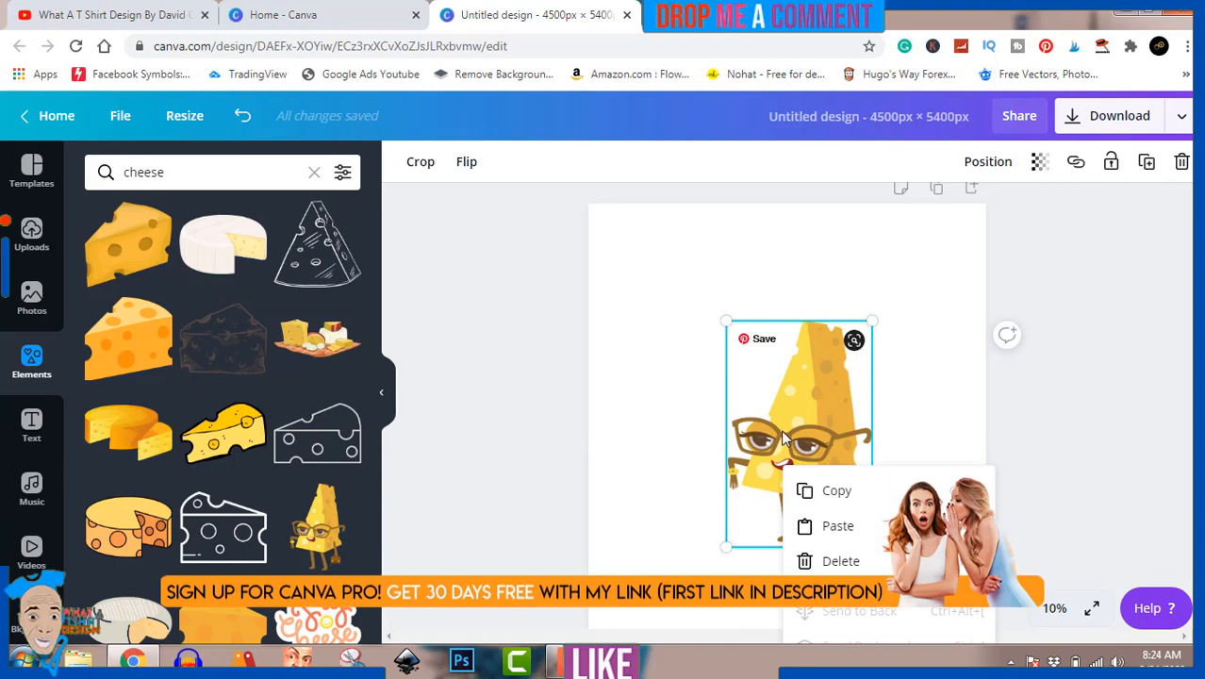
click(976, 166)
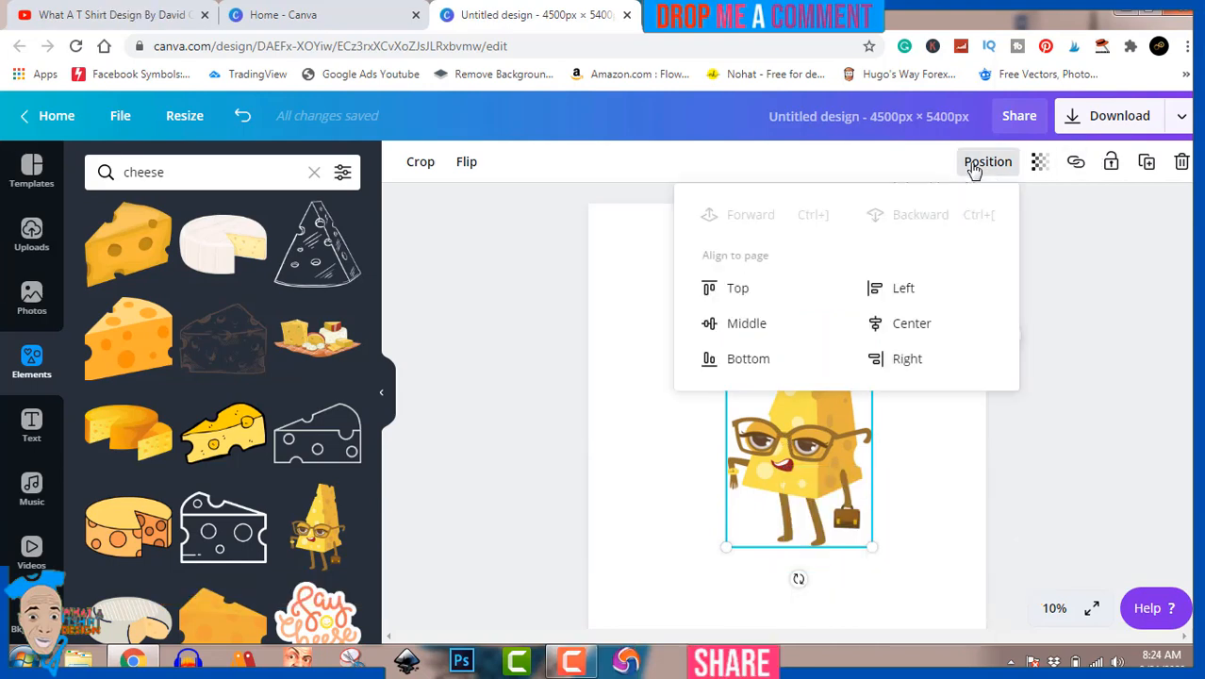
click(1019, 368)
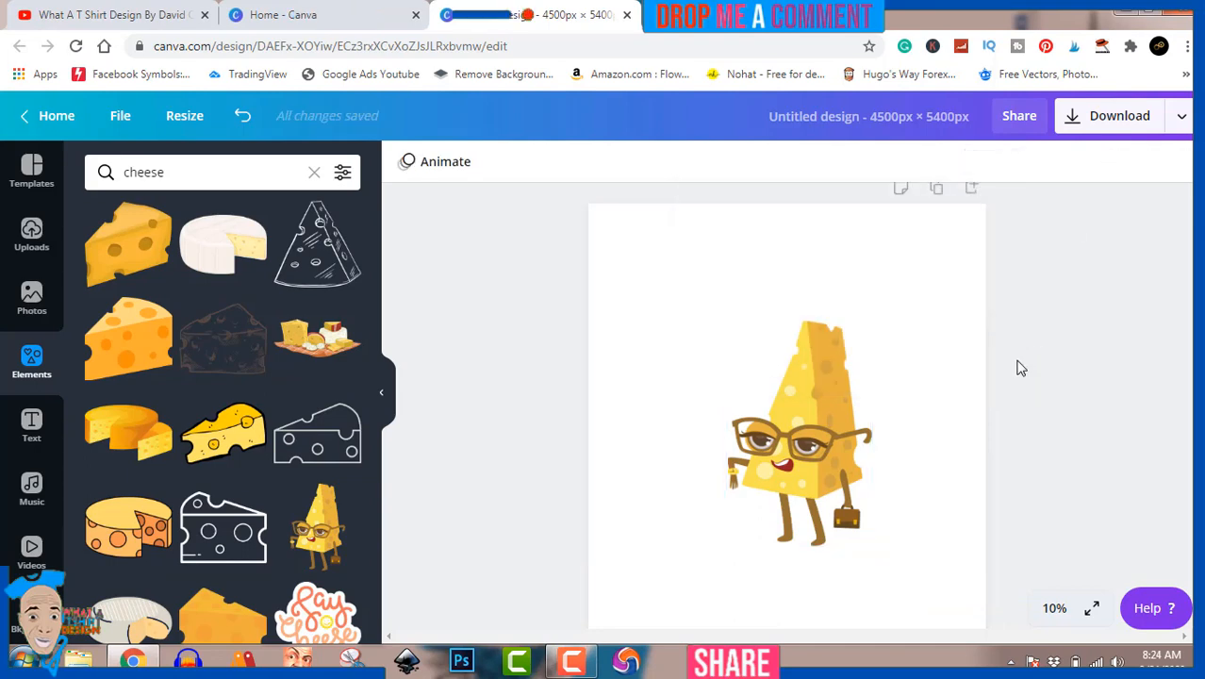
Position the cheese character horizontally centered on the page, around its vertical middle.
scroll(786, 405, down, 3)
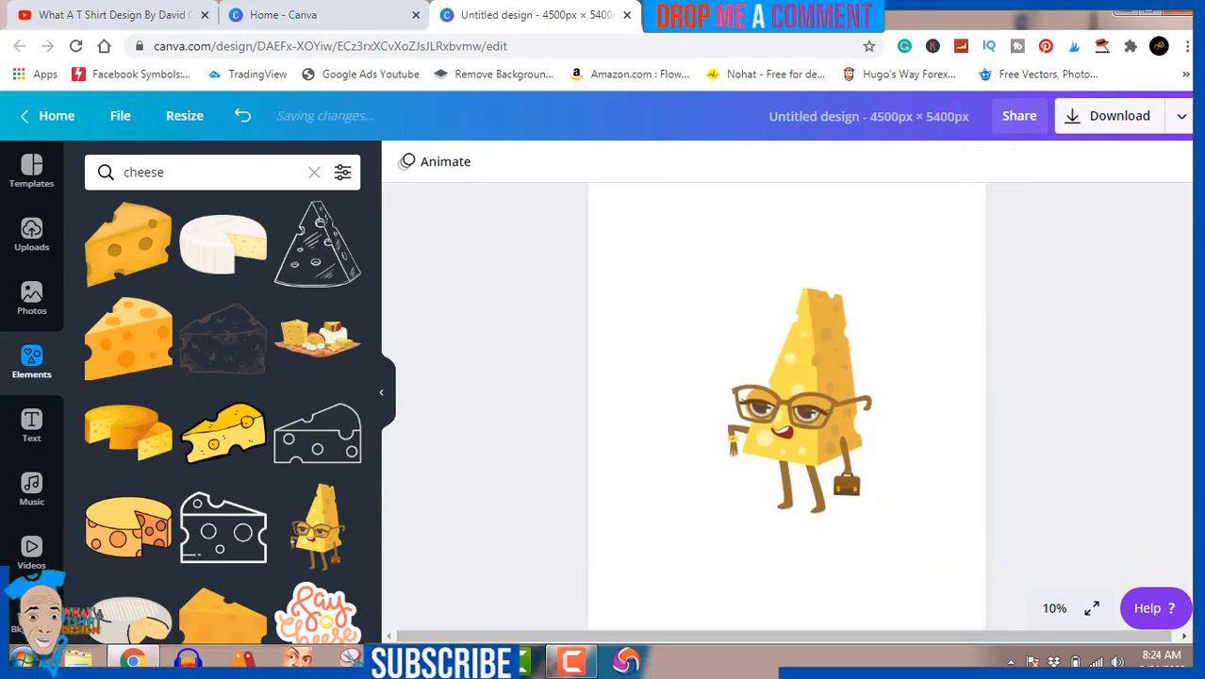
click(828, 424)
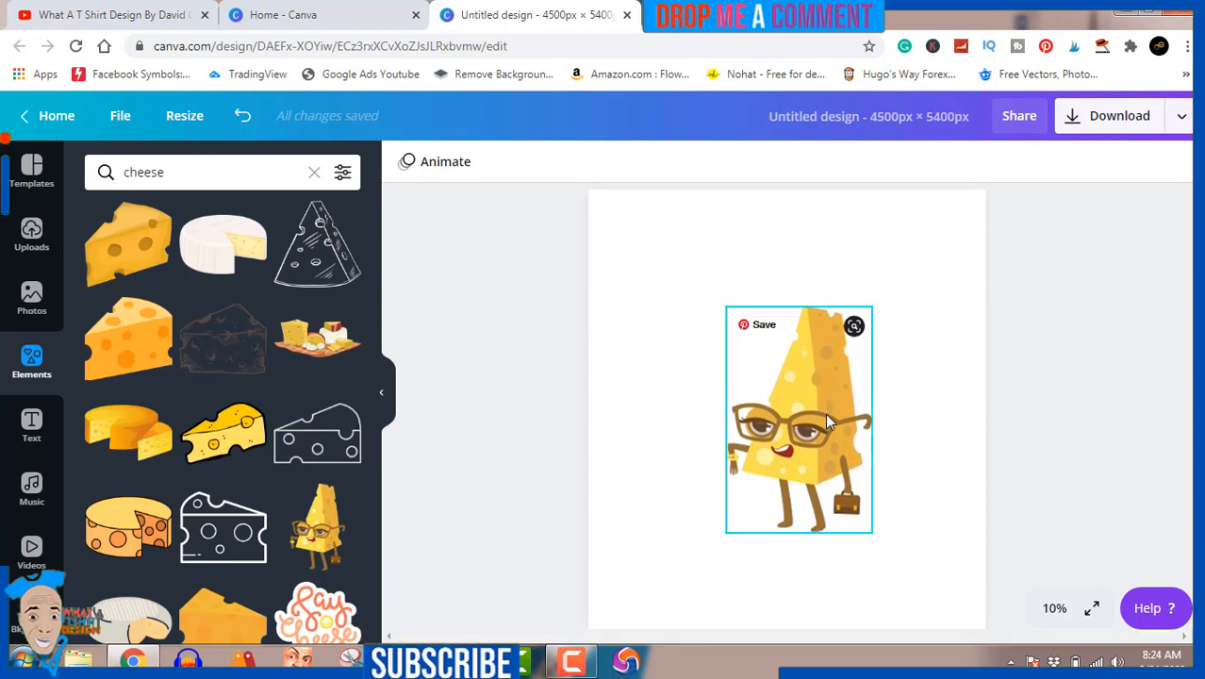
drag(828, 424, 816, 427)
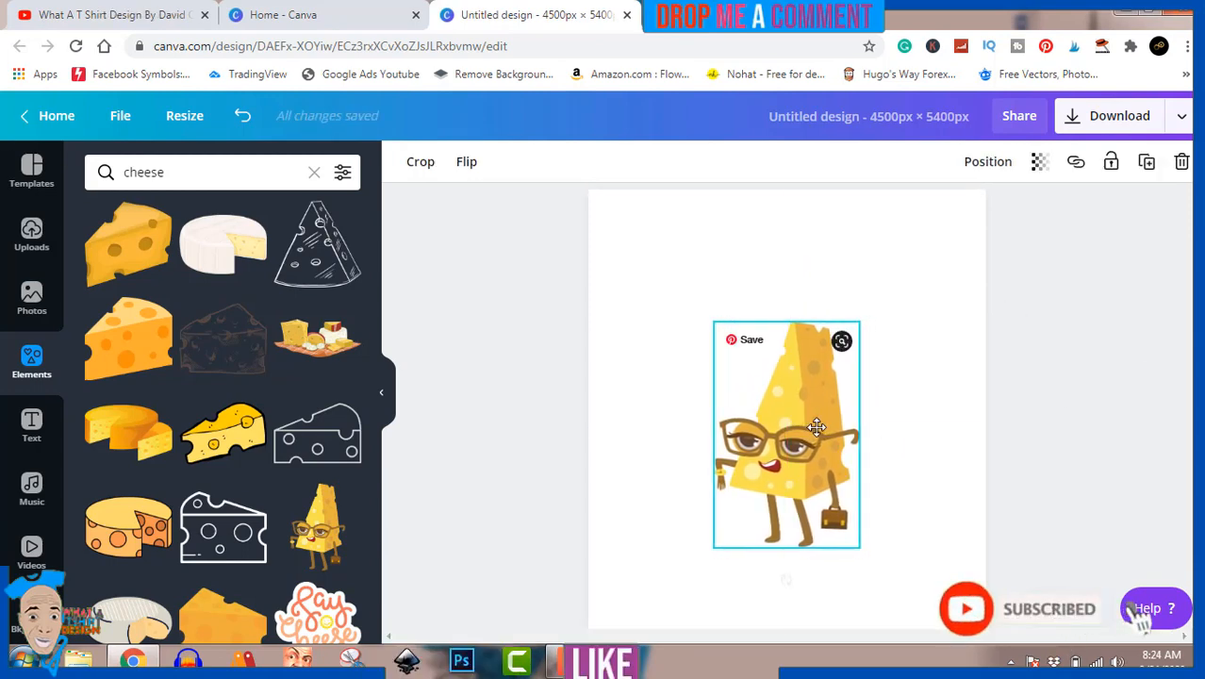
Add a heading below the cheese character, enlarge it to size 100 and change its text to "Dont".
click(31, 426)
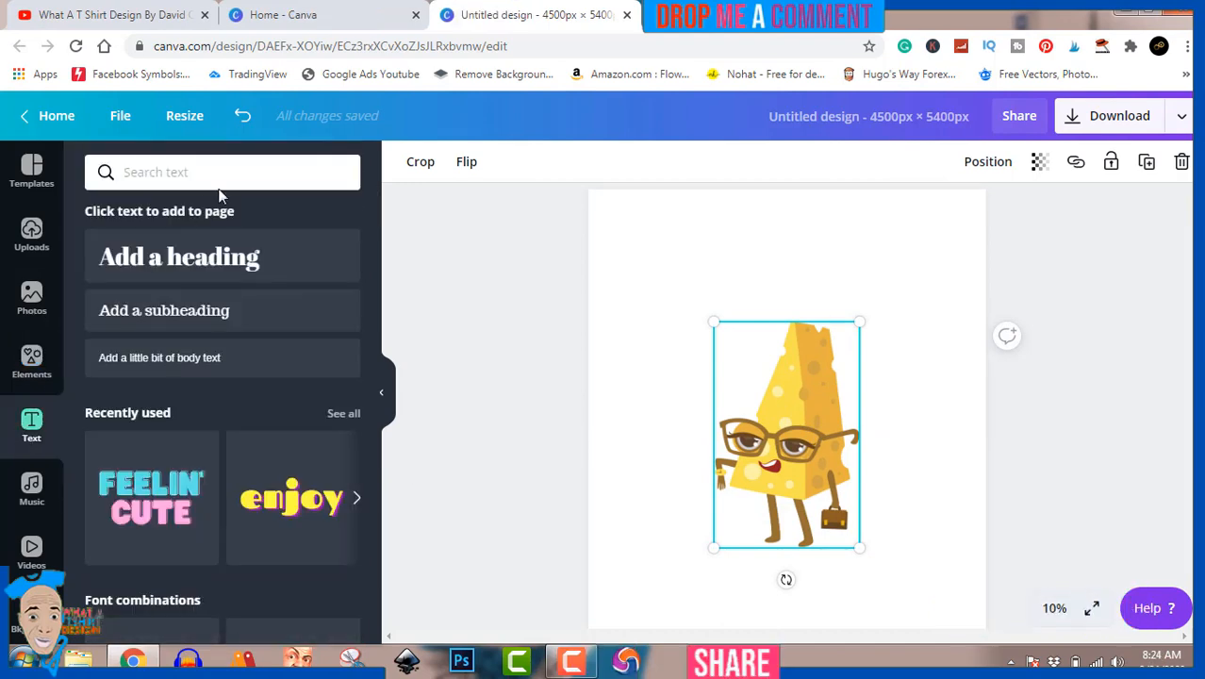
click(184, 264)
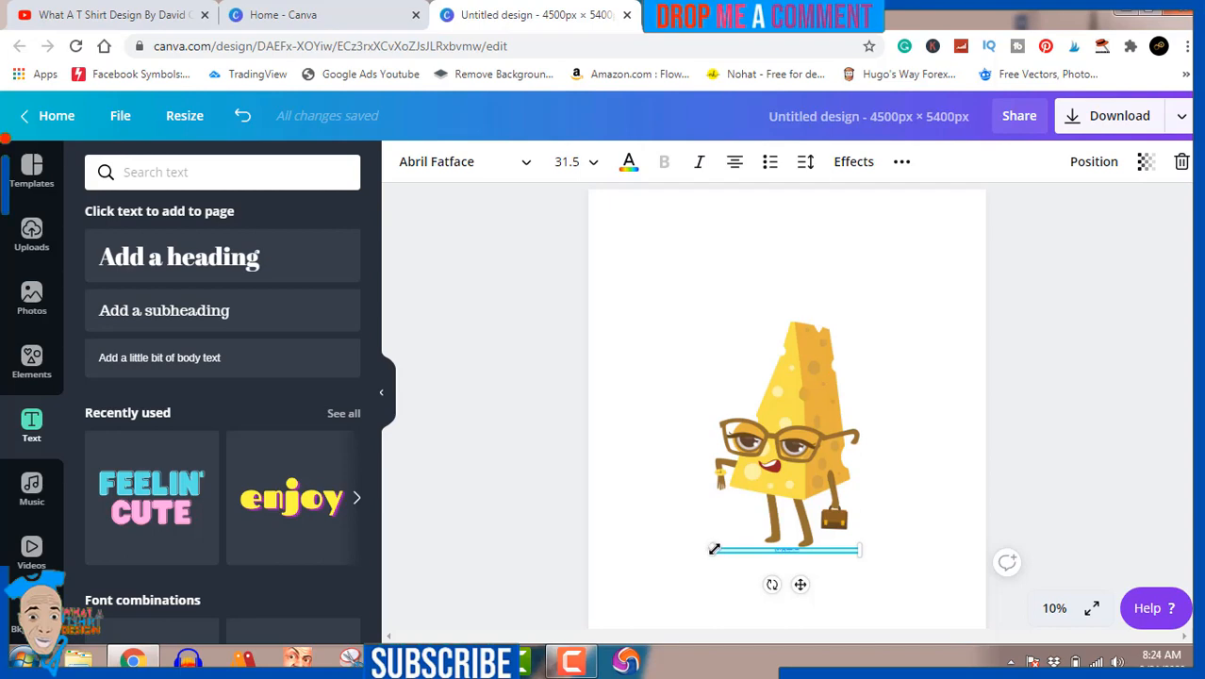
drag(713, 549, 545, 581)
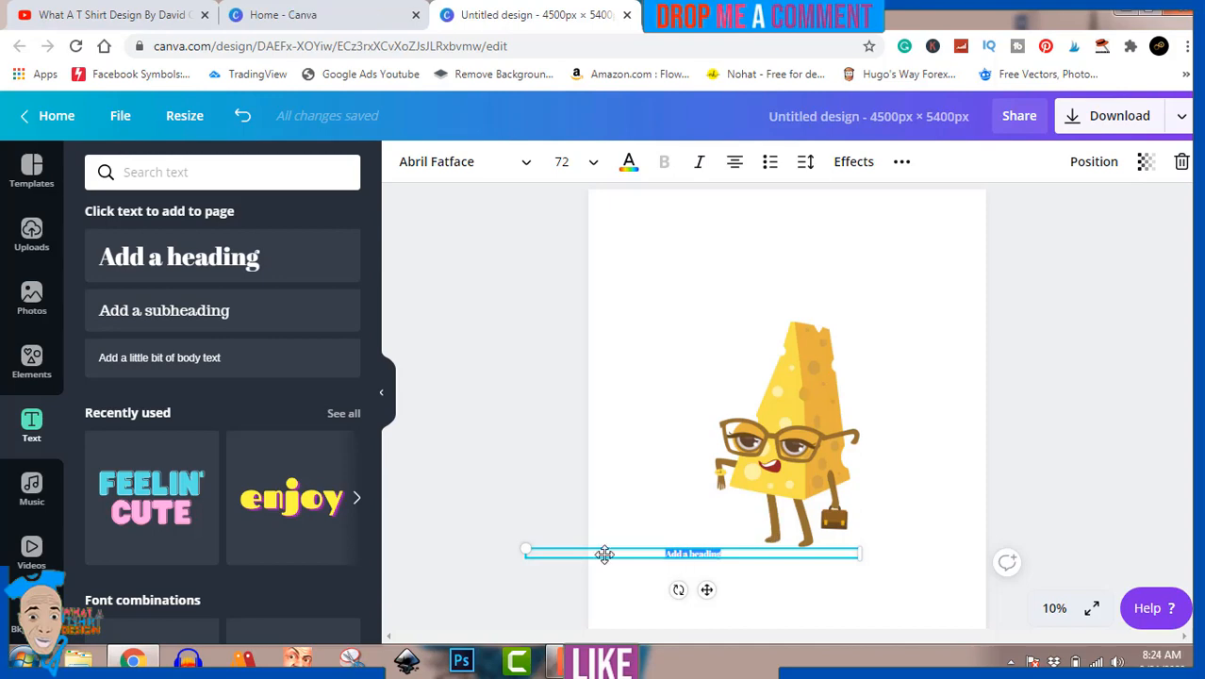
drag(525, 549, 402, 354)
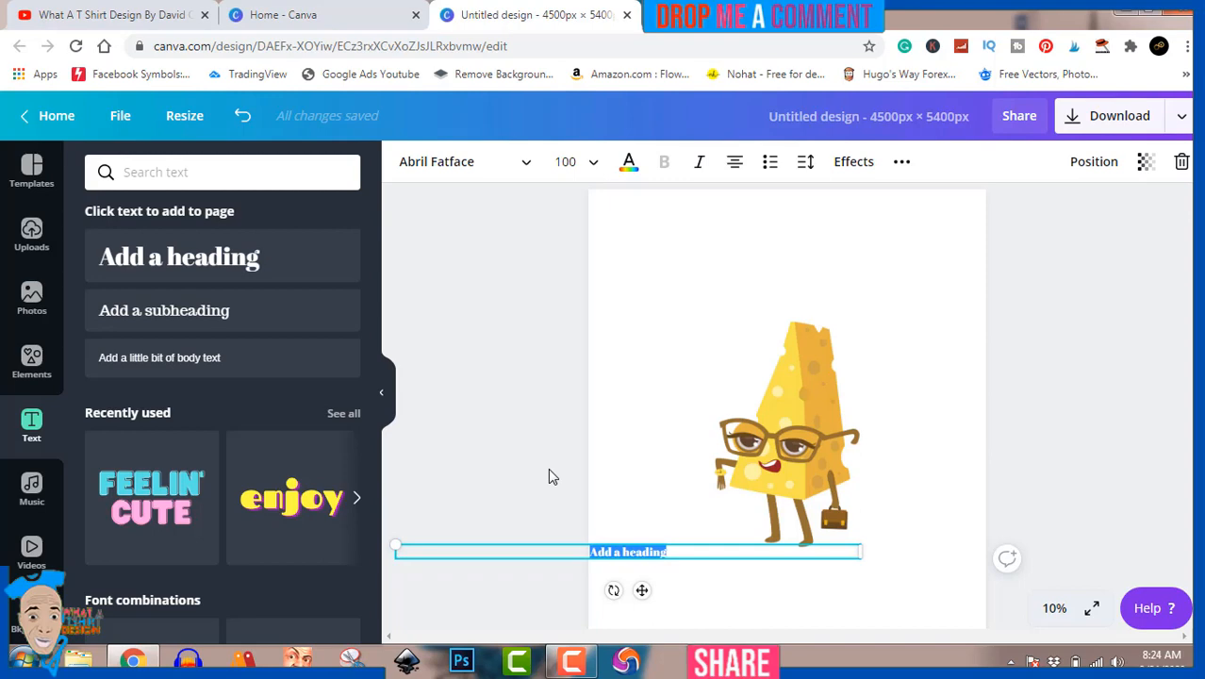
text(Dont)
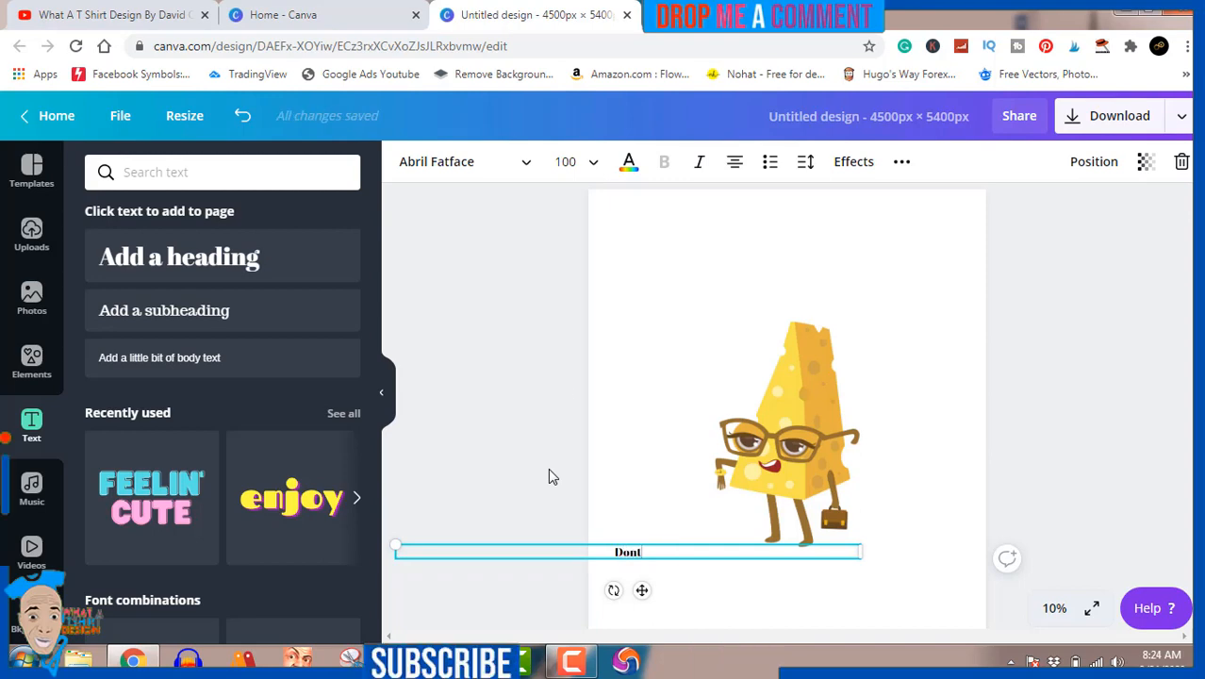
Set the "Dont" heading's font size to 400 and place it centered above the cheese character.
click(592, 163)
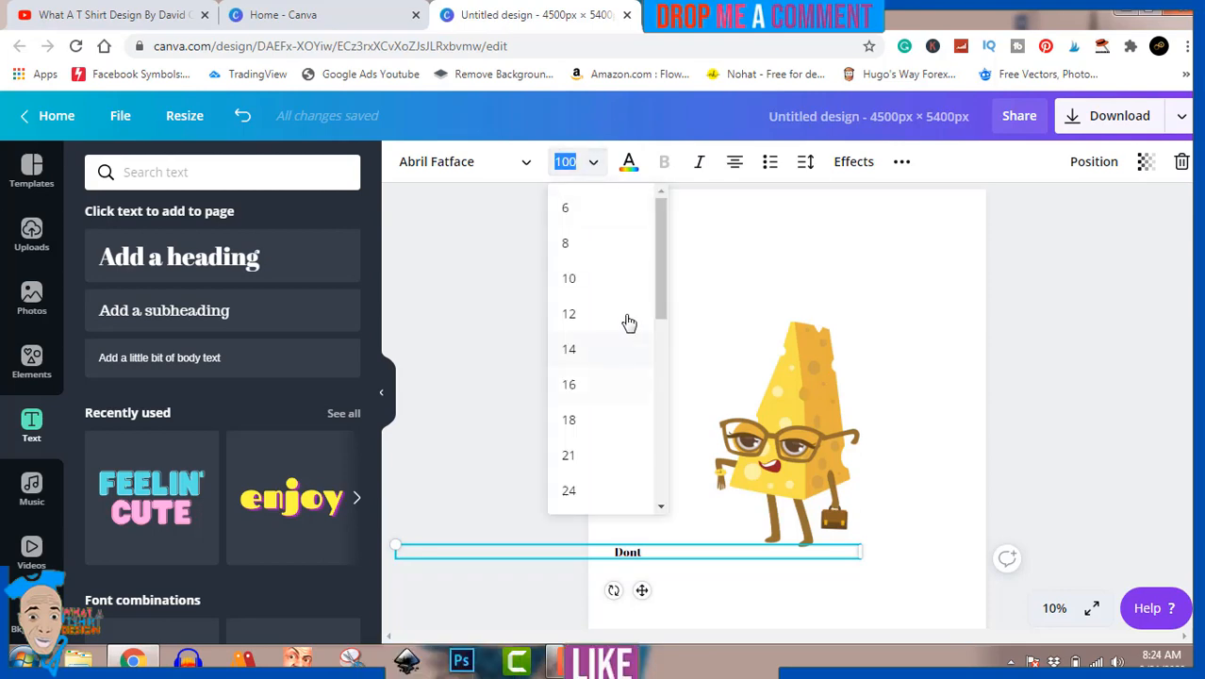
drag(658, 294, 665, 533)
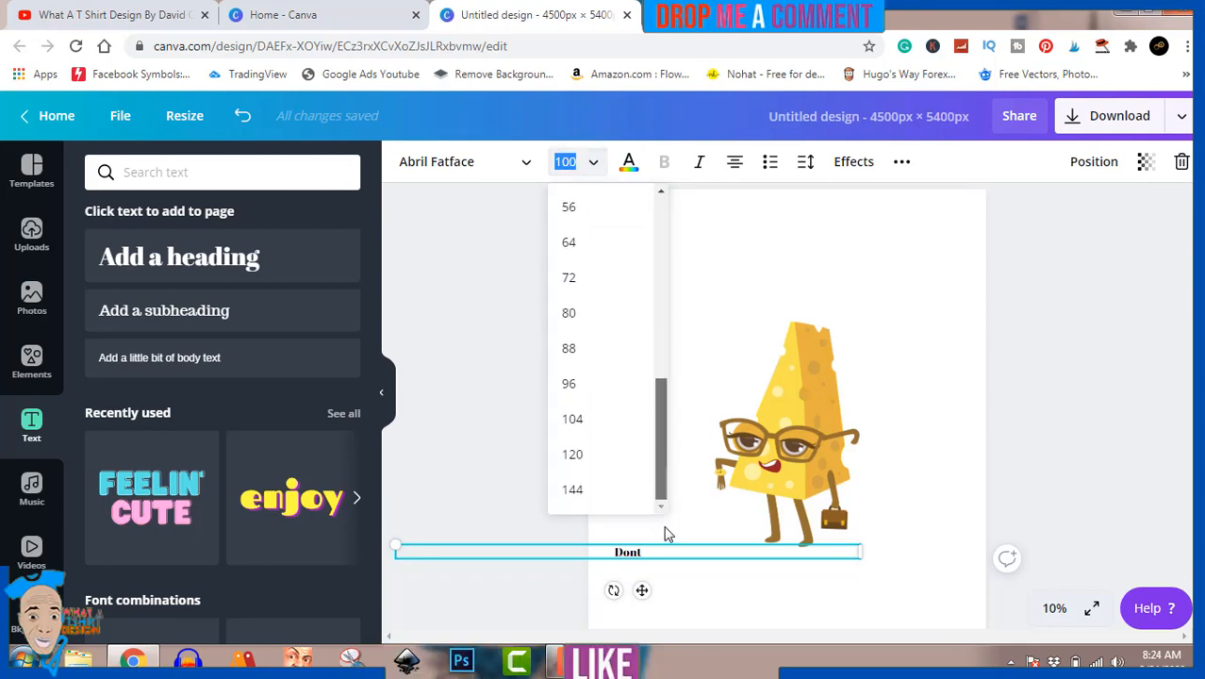
text(4)
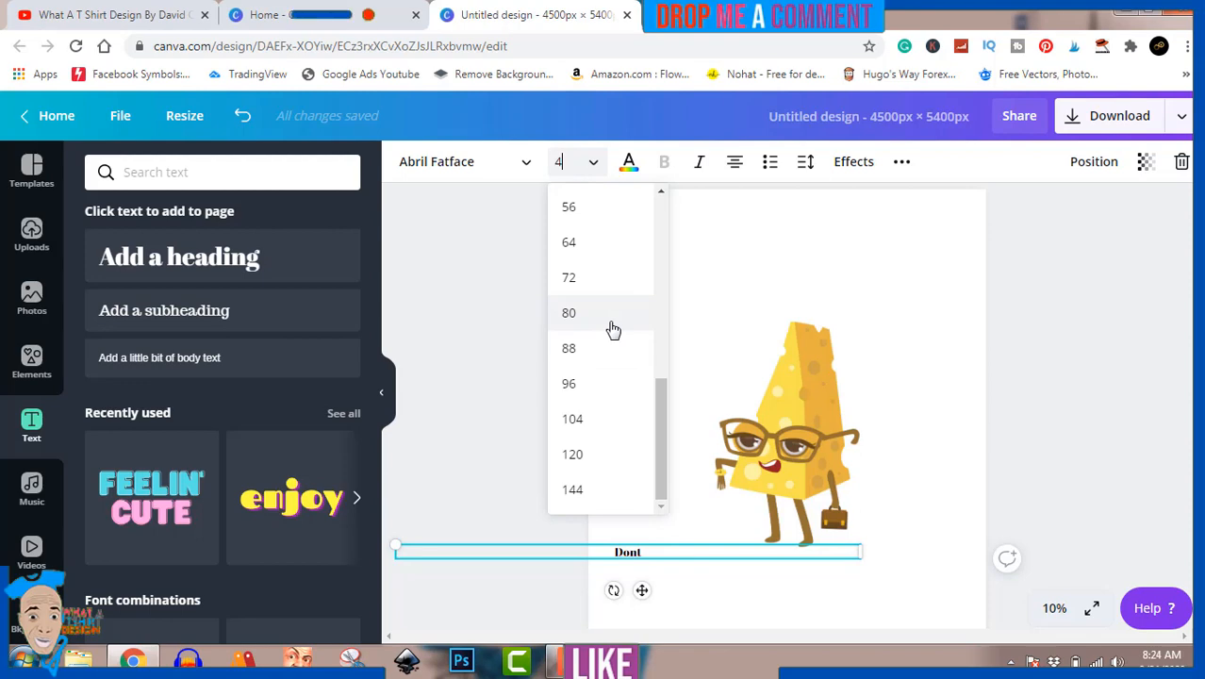
click(476, 329)
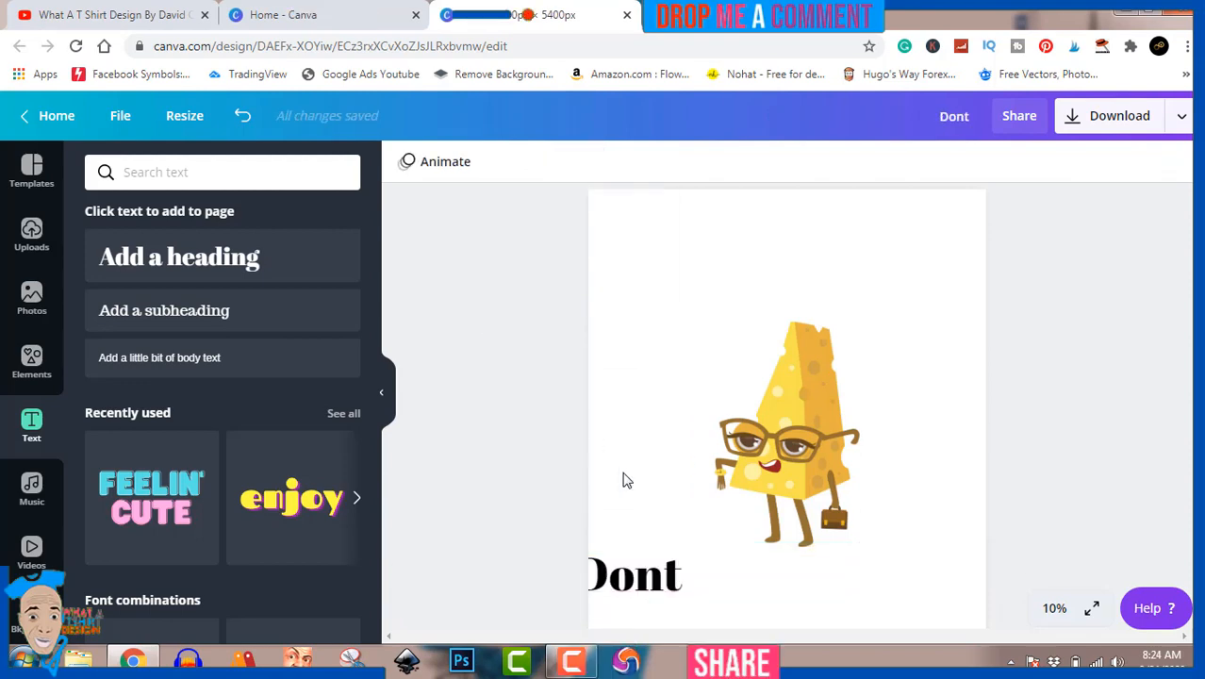
drag(637, 588, 790, 287)
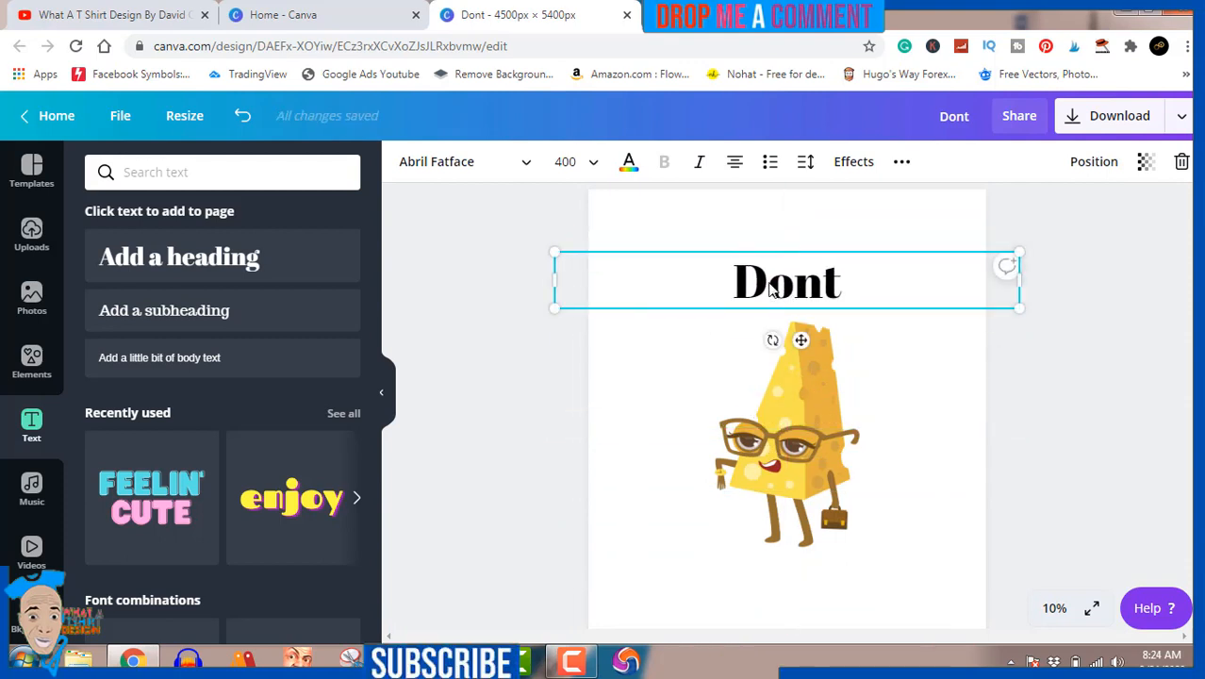
Try the Madelyn font on the "Dont" heading.
double_click(770, 283)
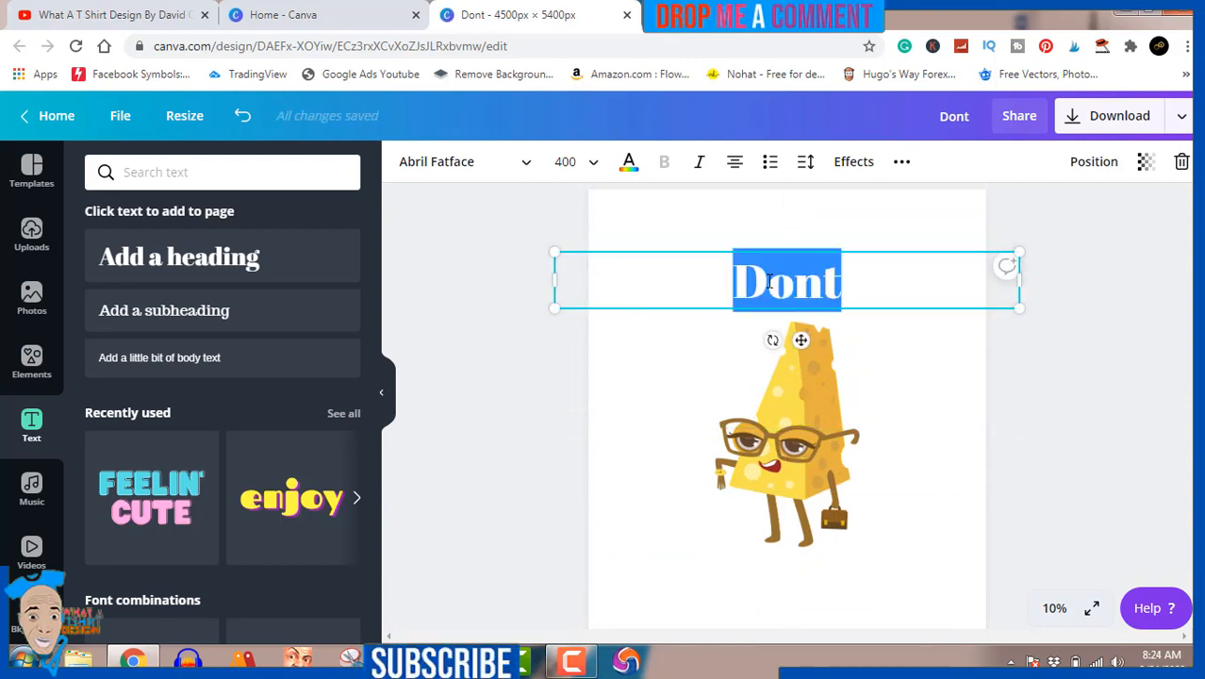
click(526, 165)
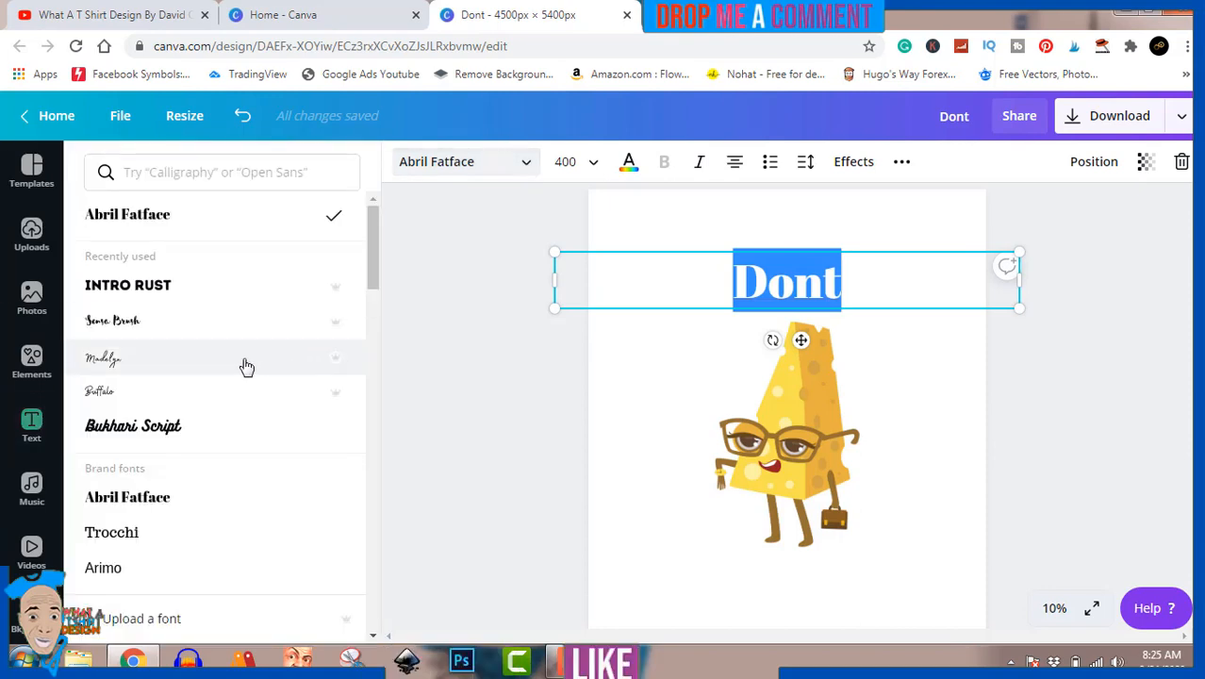
click(112, 359)
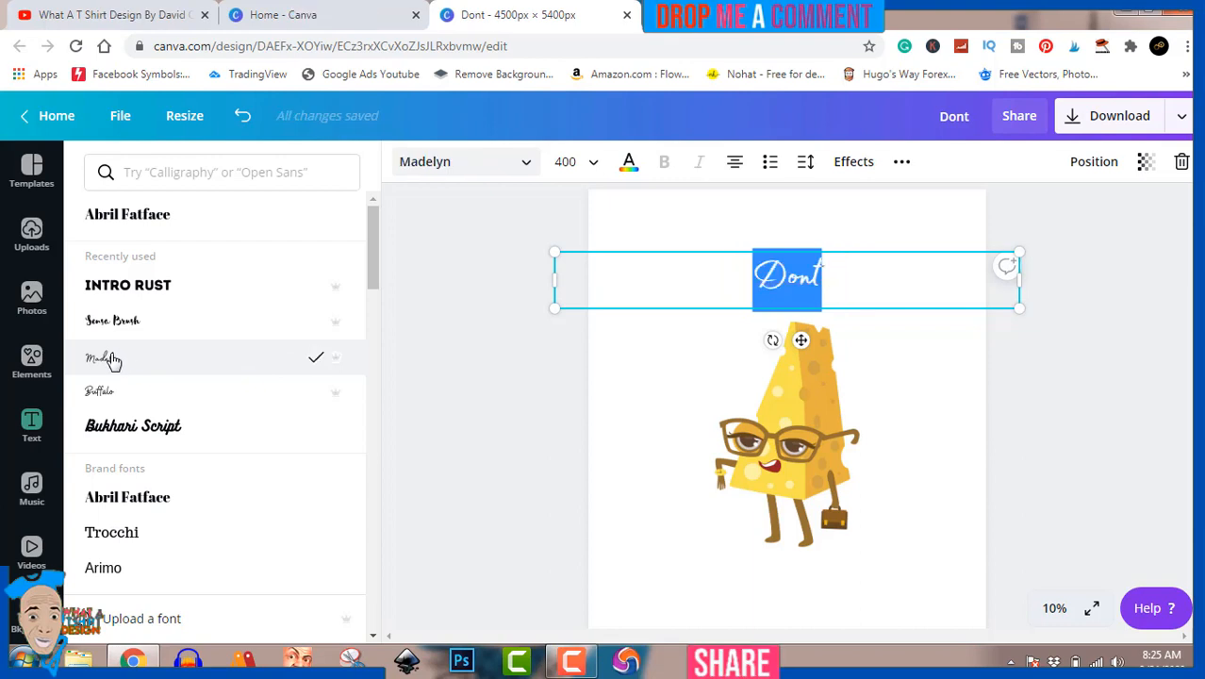
Change the "Dont" heading's font to Abys from the English fonts.
scroll(111, 359, down, 3)
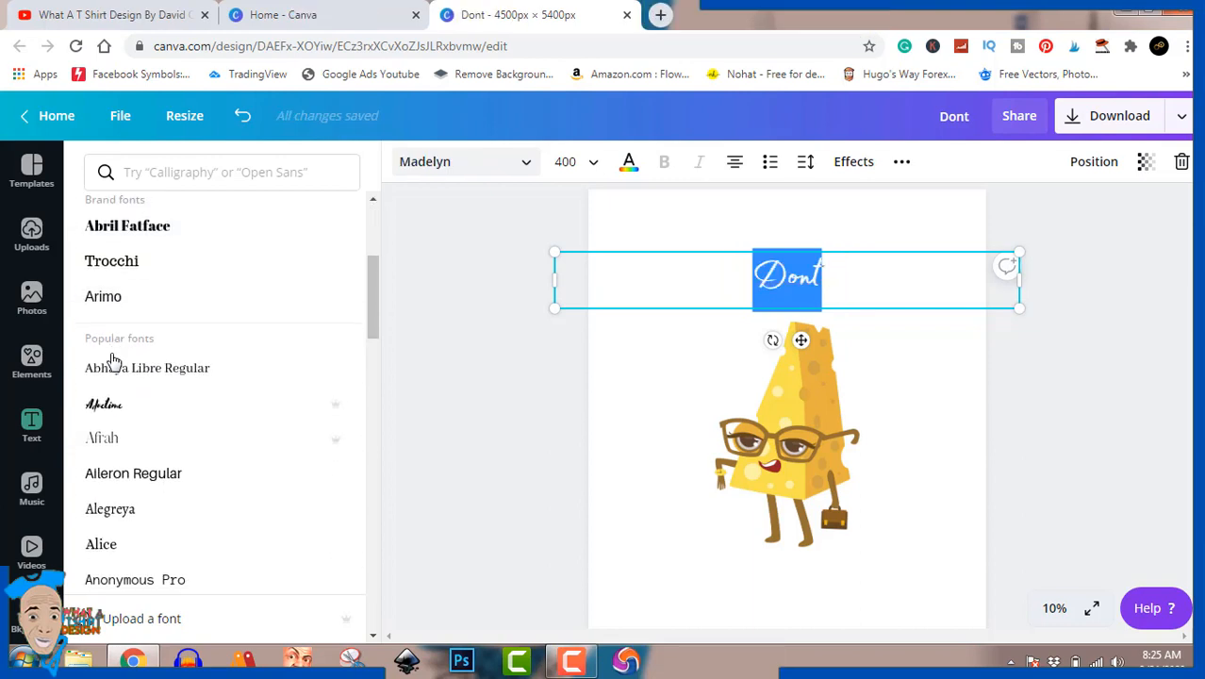
scroll(111, 360, down, 7)
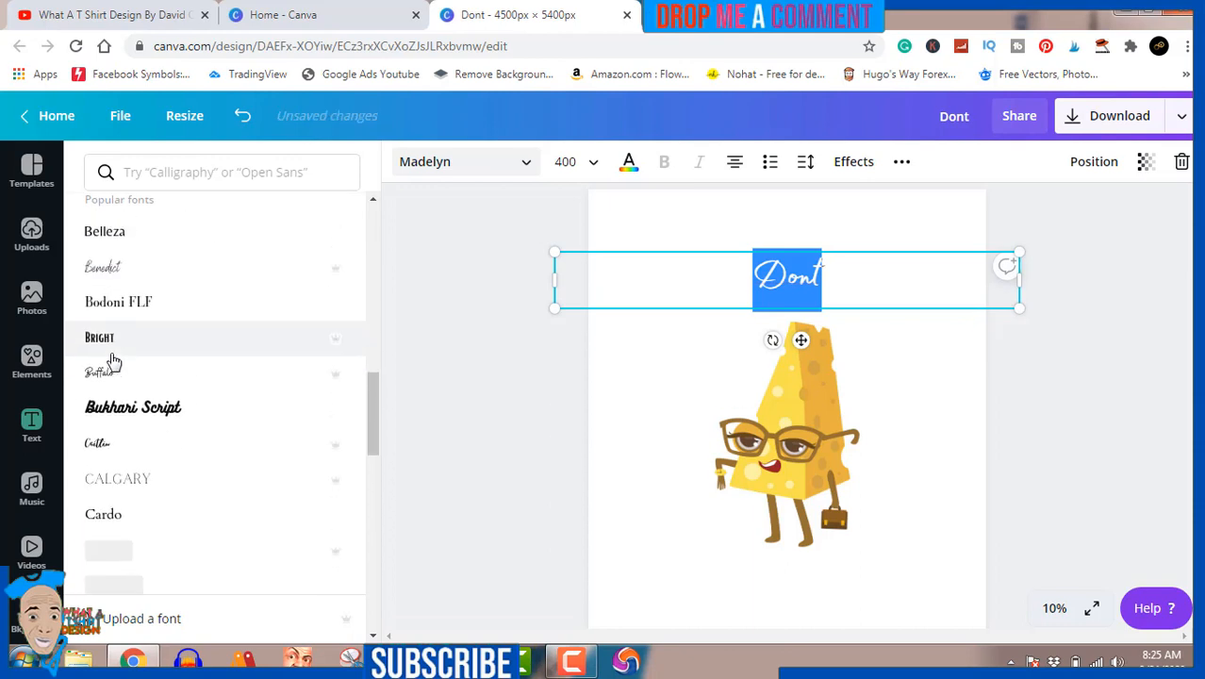
scroll(111, 359, down, 1)
scroll(112, 360, down, 9)
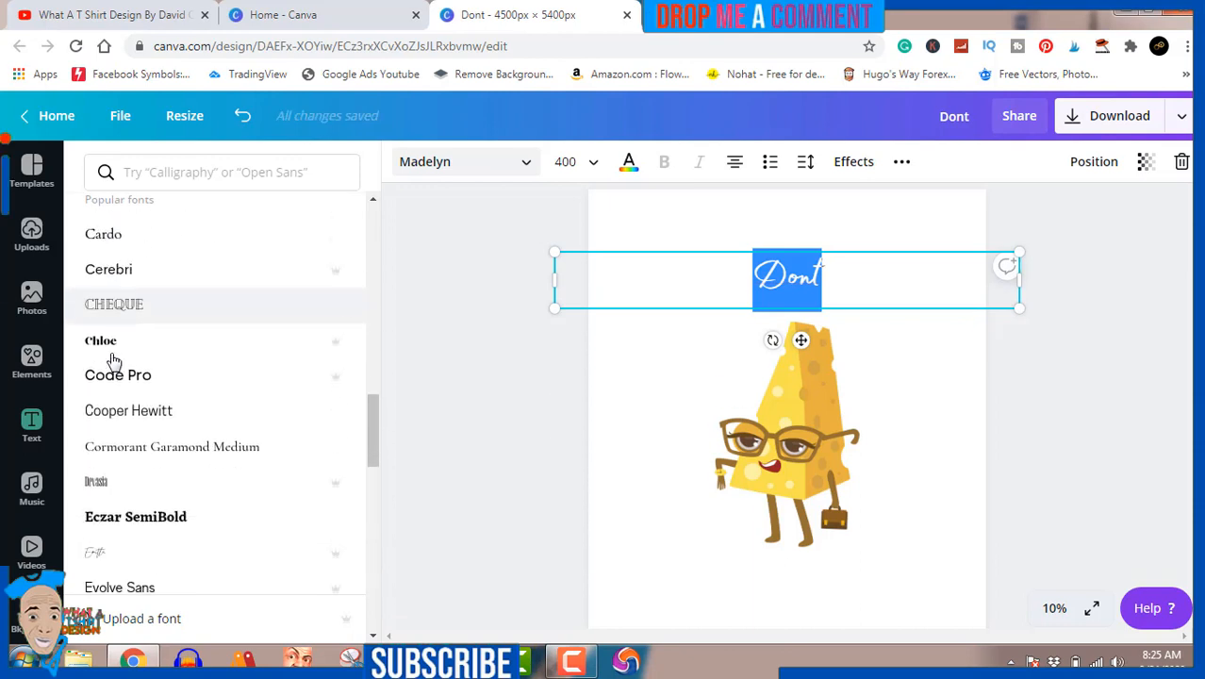
scroll(111, 359, down, 6)
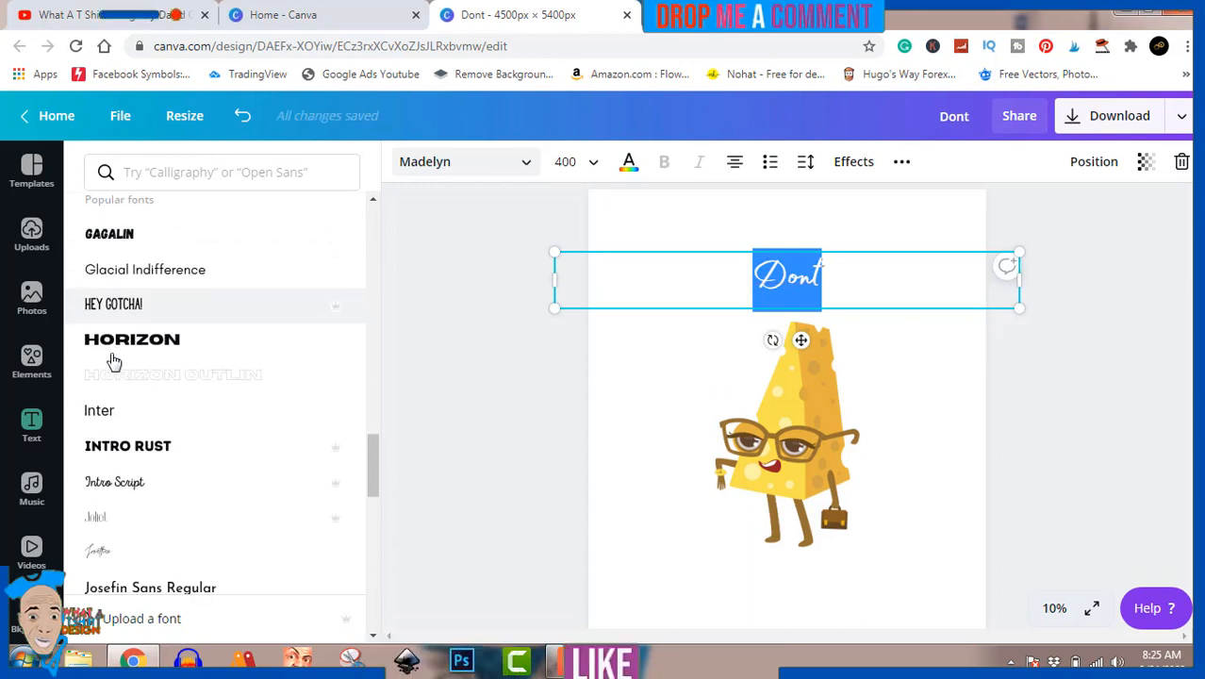
scroll(111, 359, down, 7)
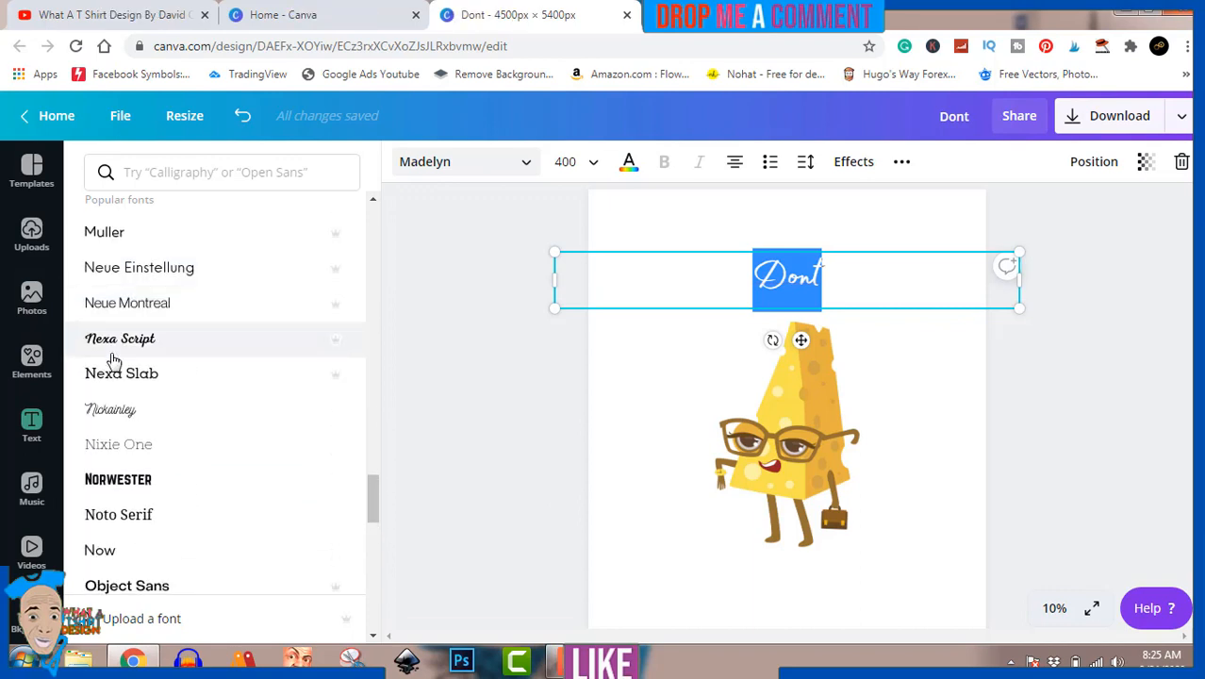
scroll(111, 359, down, 6)
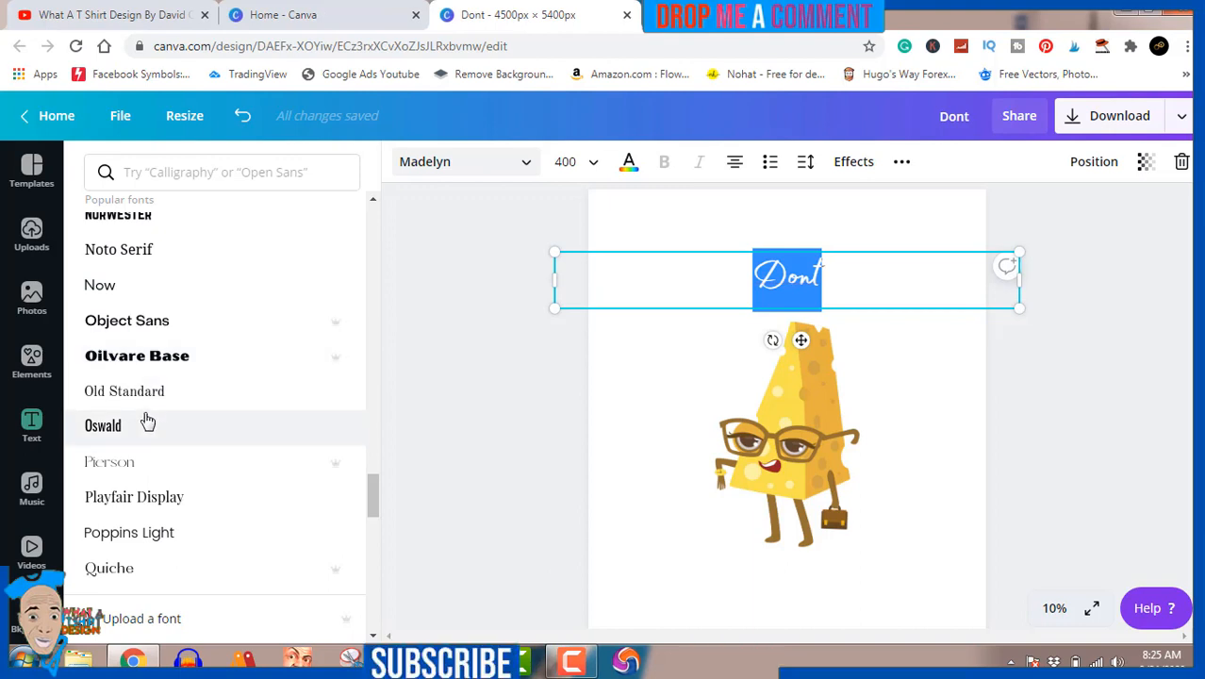
scroll(147, 421, down, 6)
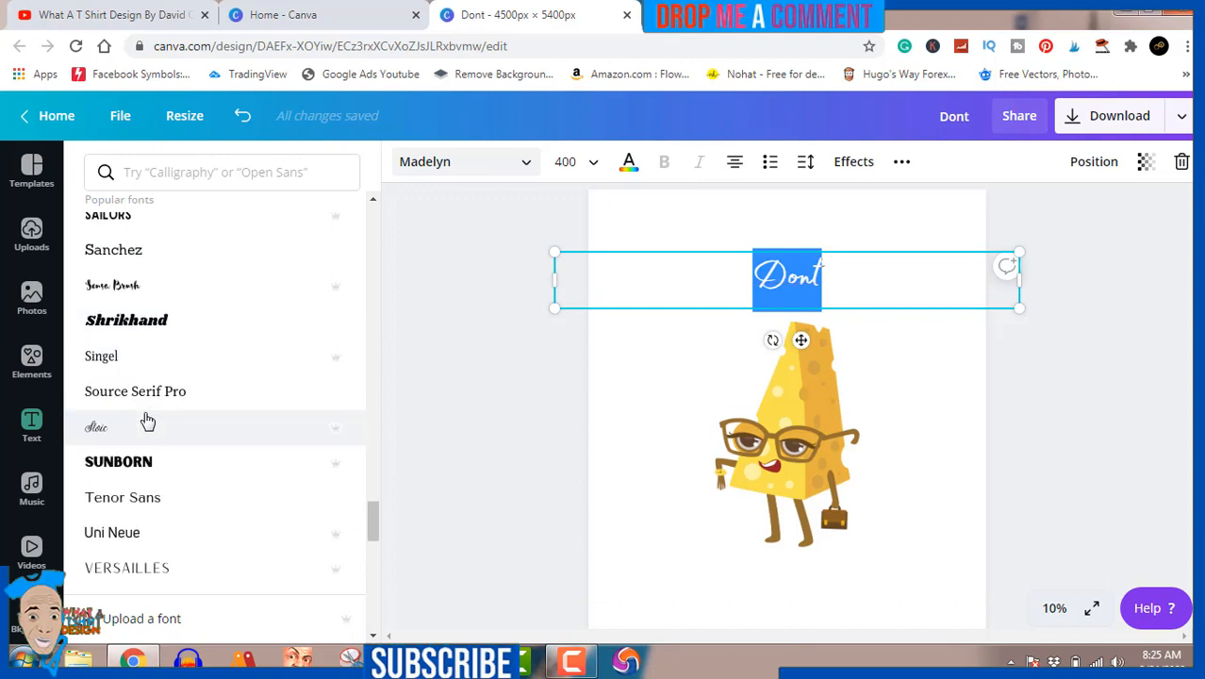
scroll(147, 421, down, 5)
scroll(147, 421, down, 3)
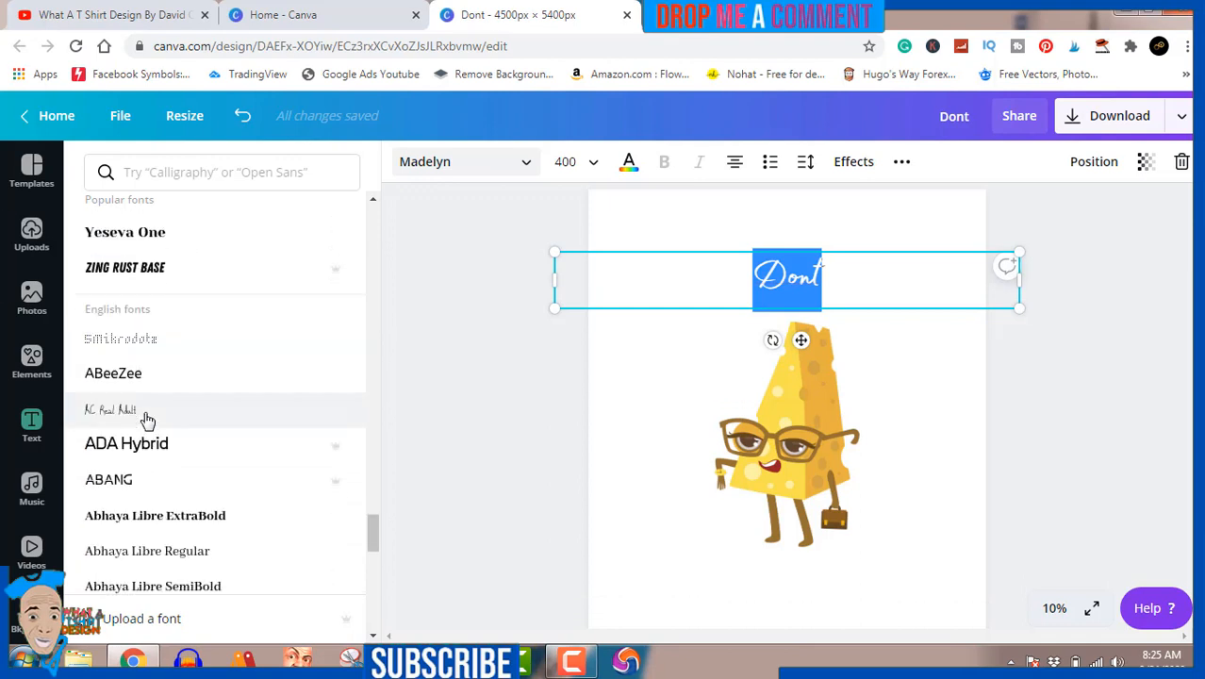
scroll(147, 421, down, 4)
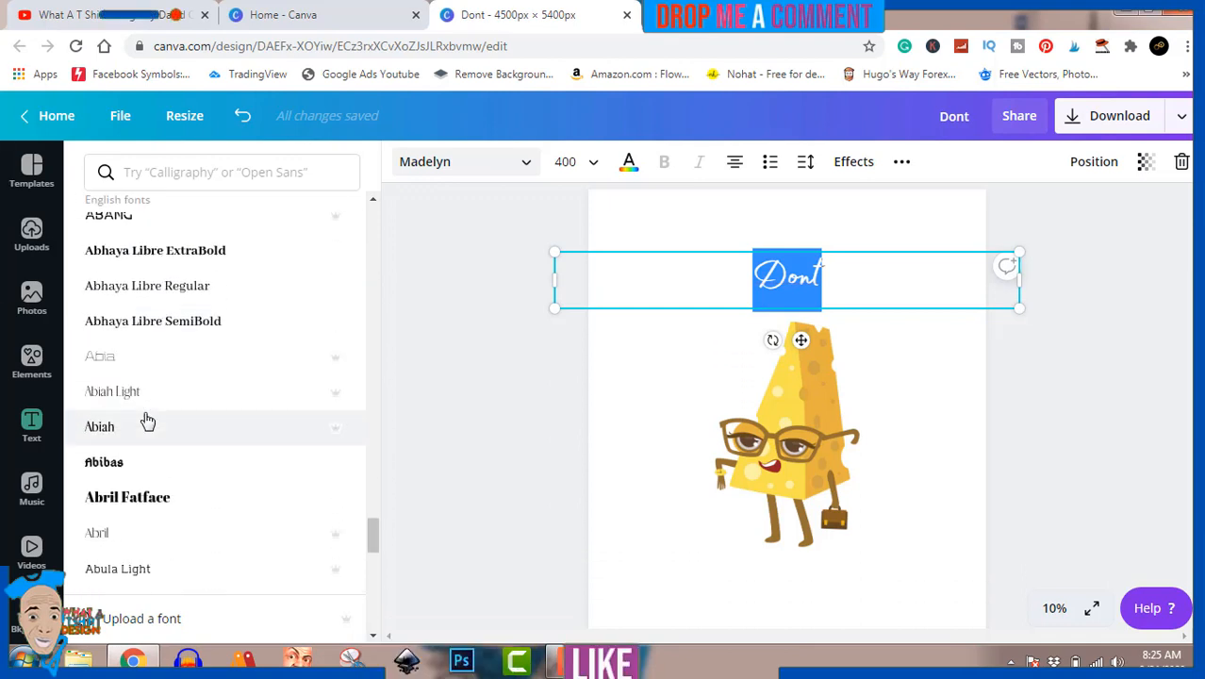
scroll(147, 421, down, 1)
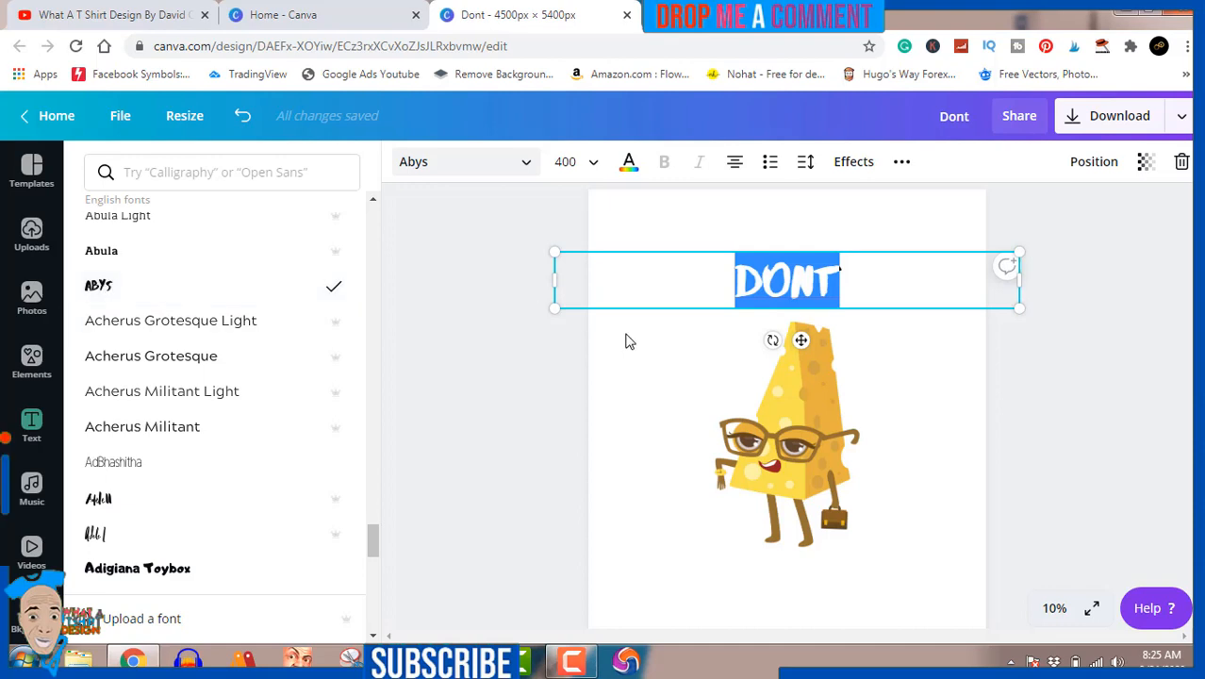
Color the "Dont" heading with the medium light gray from the default colors, keeping the heading selected.
click(629, 162)
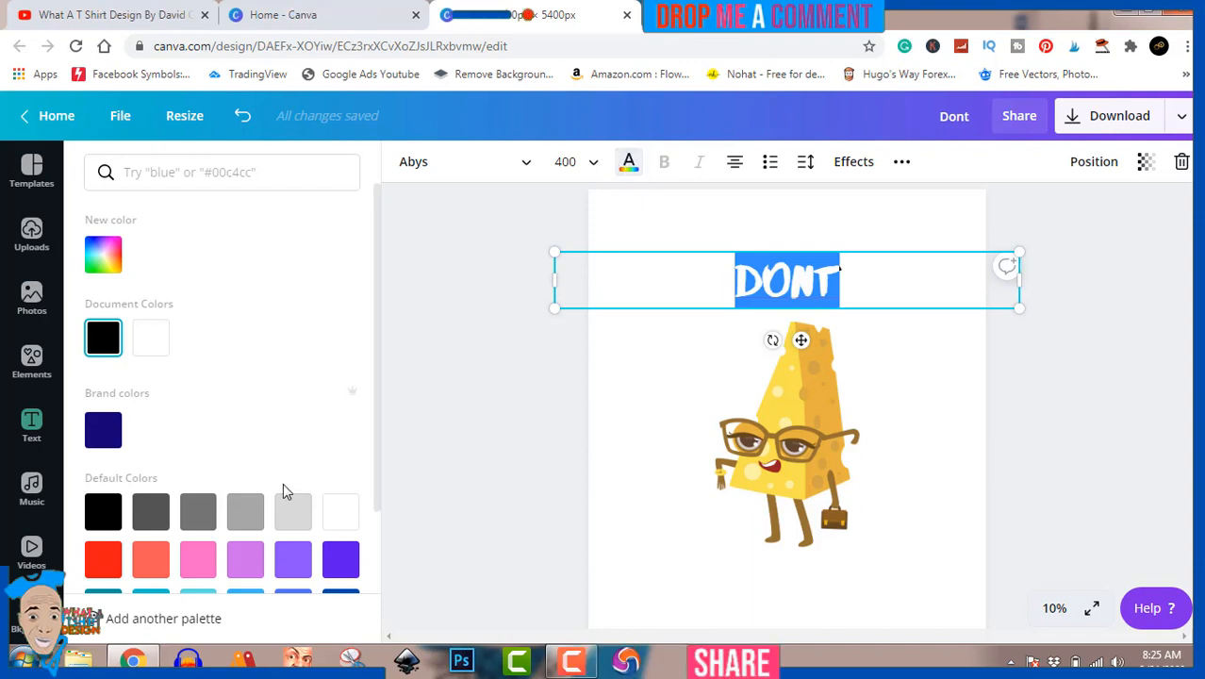
click(245, 513)
click(701, 412)
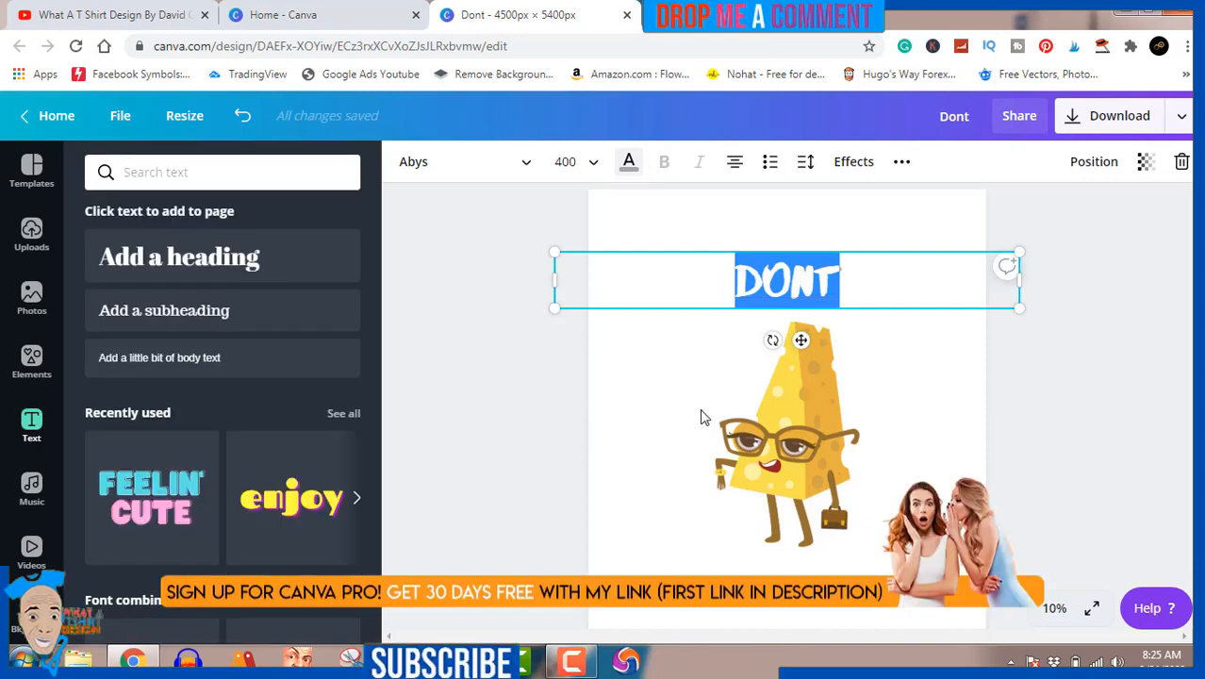
click(1100, 390)
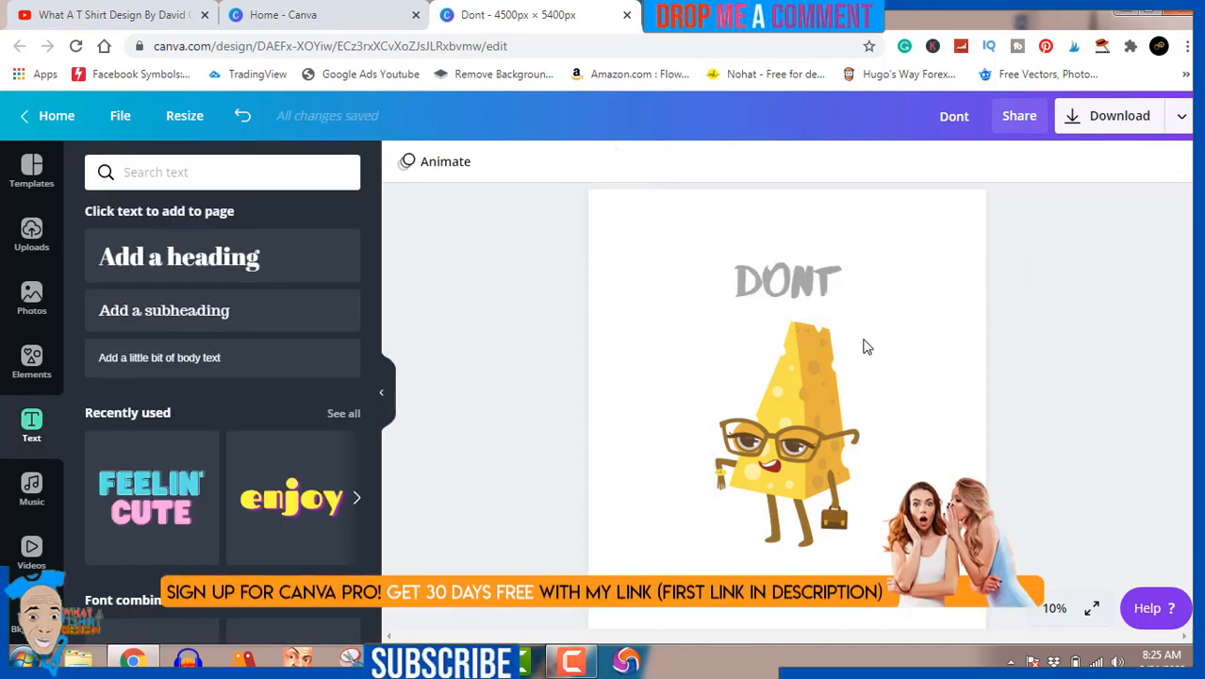
click(790, 288)
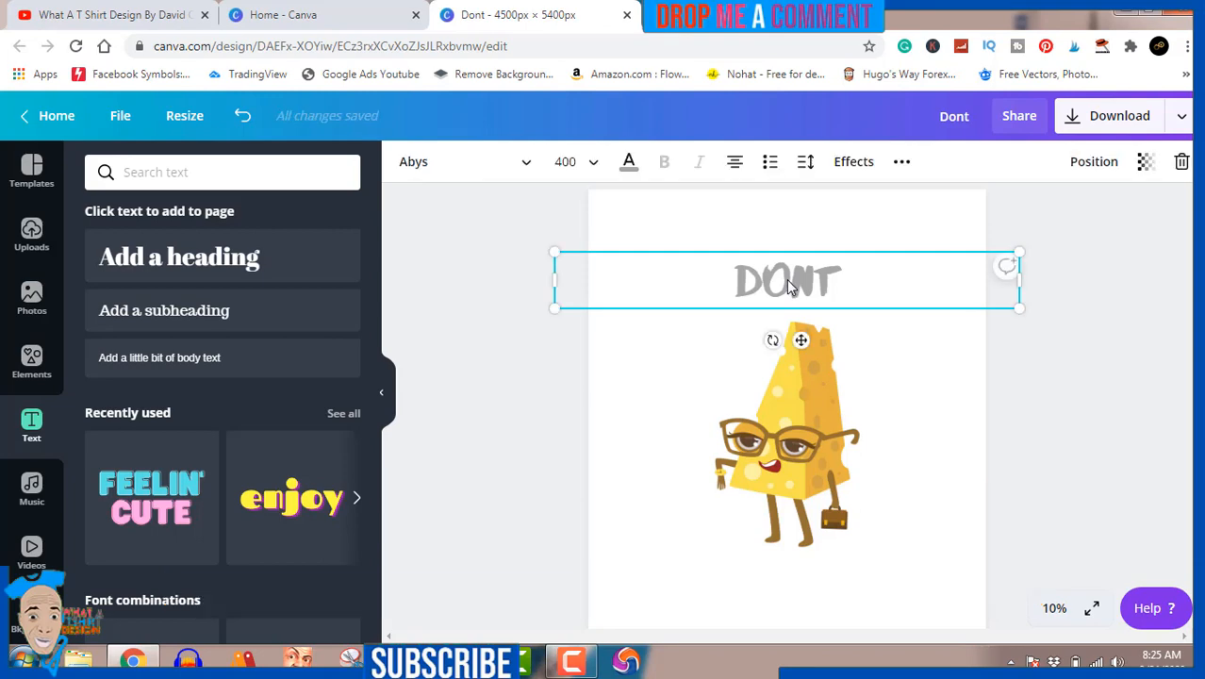
Nudge the "Dont" heading down toward the cheese character and set its font size to 600.
mouse_move(790, 288)
mouse_down()
mouse_move(812, 286)
mouse_move(793, 290)
mouse_up()
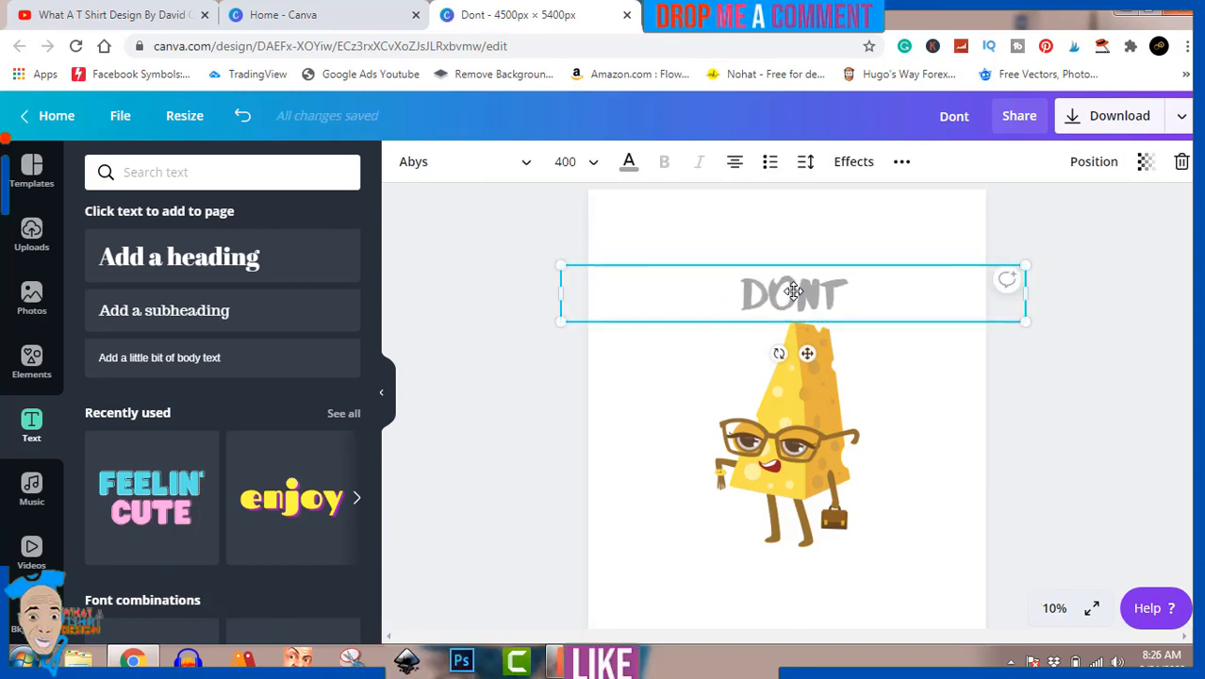
double_click(795, 298)
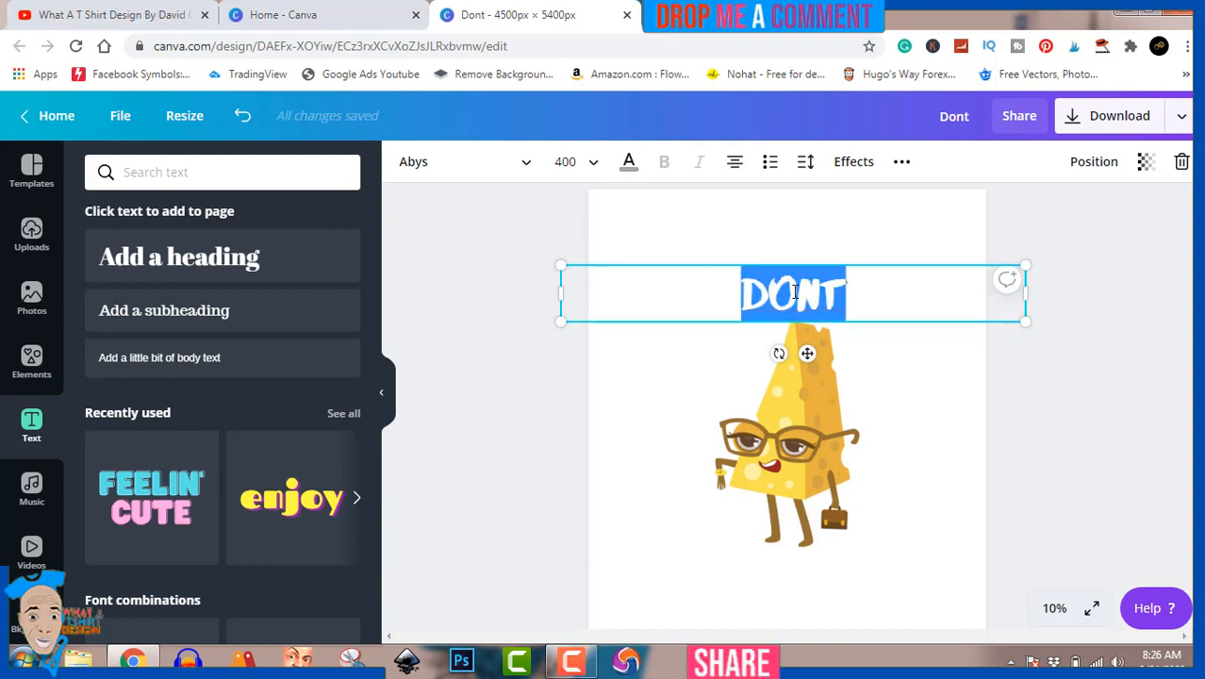
click(571, 161)
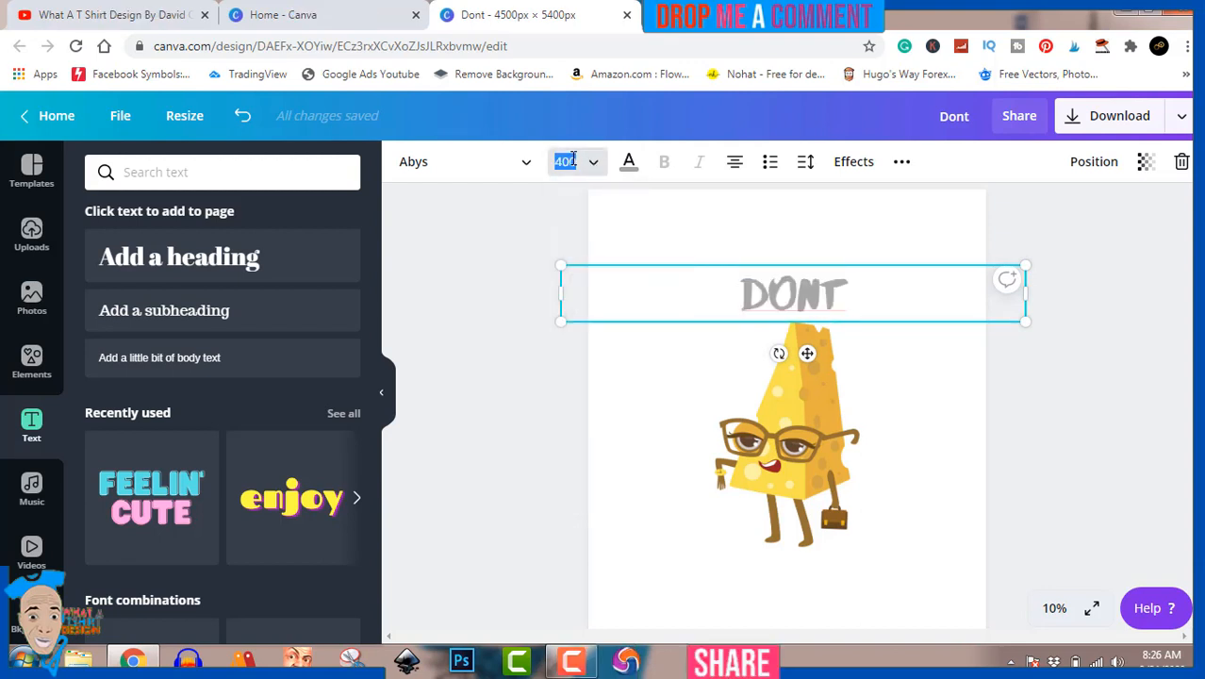
text(6)
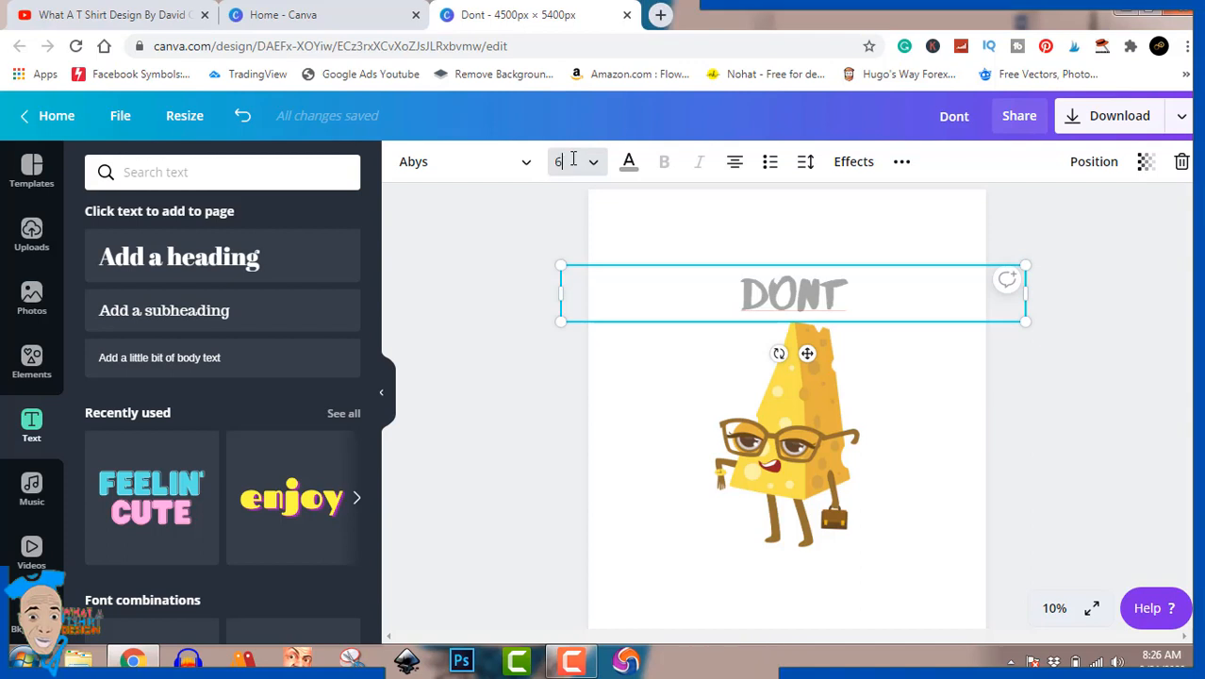
text(00)
key(Return)
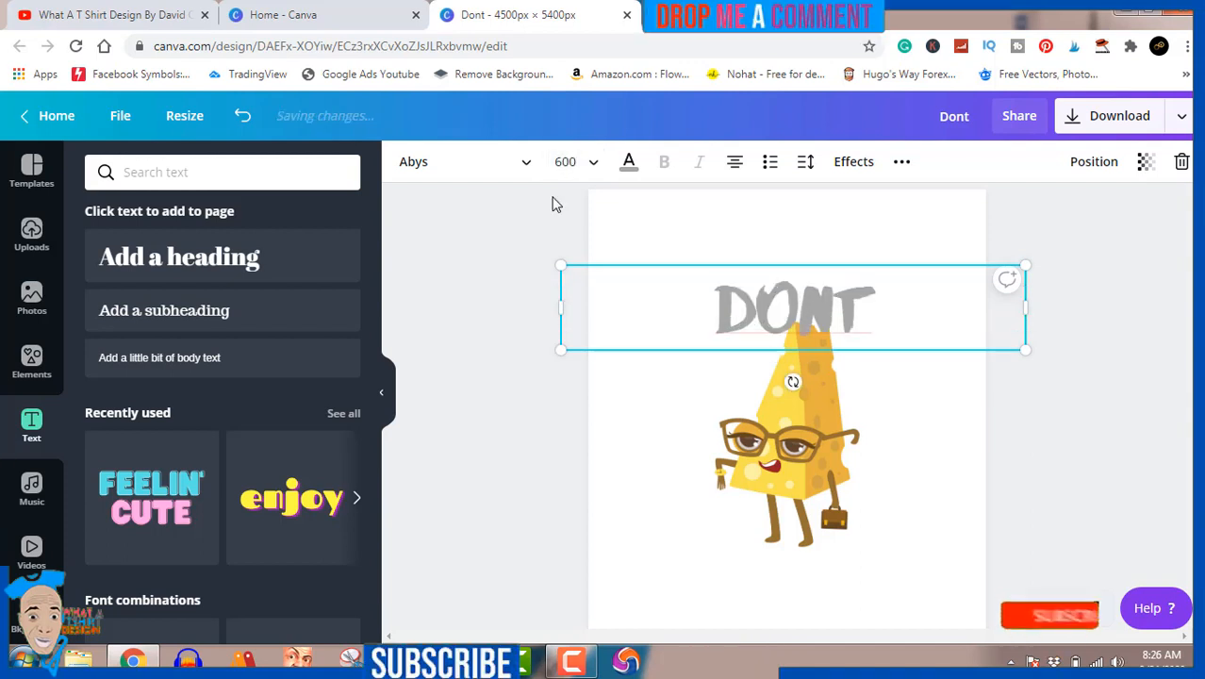
click(517, 258)
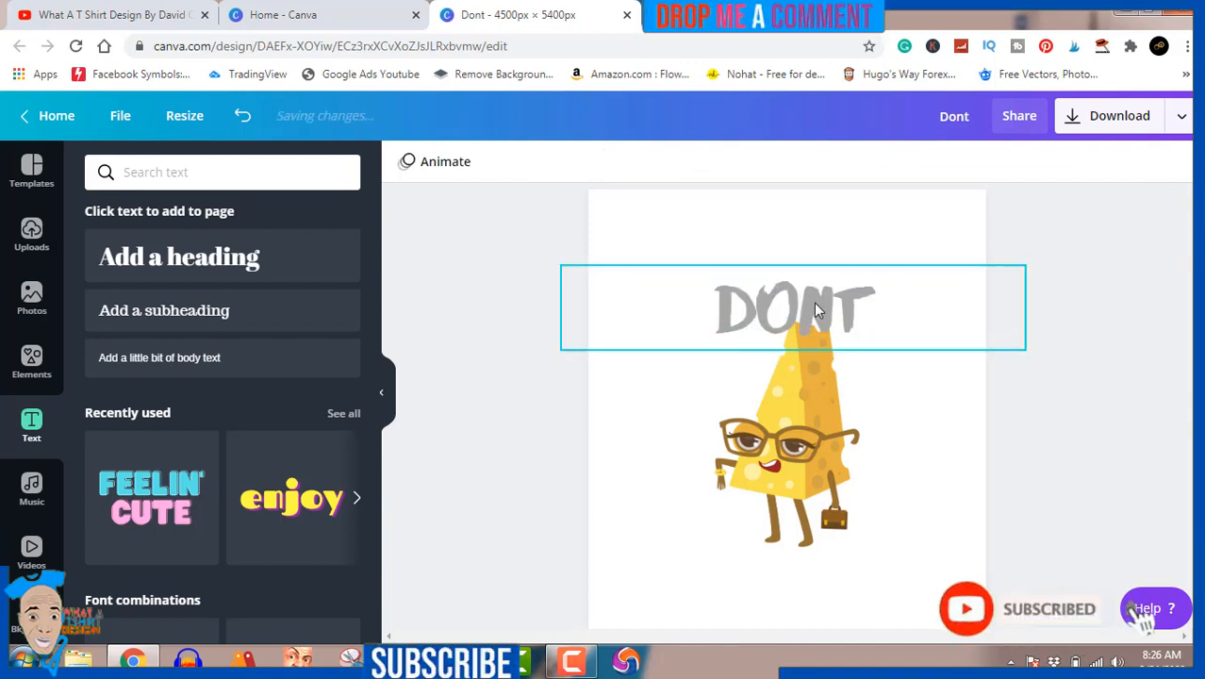
Shift the "Dont" heading slightly down over the cheese's tip and color it yellow from the default colors.
mouse_move(814, 301)
mouse_down()
mouse_move(826, 294)
mouse_move(828, 312)
mouse_up()
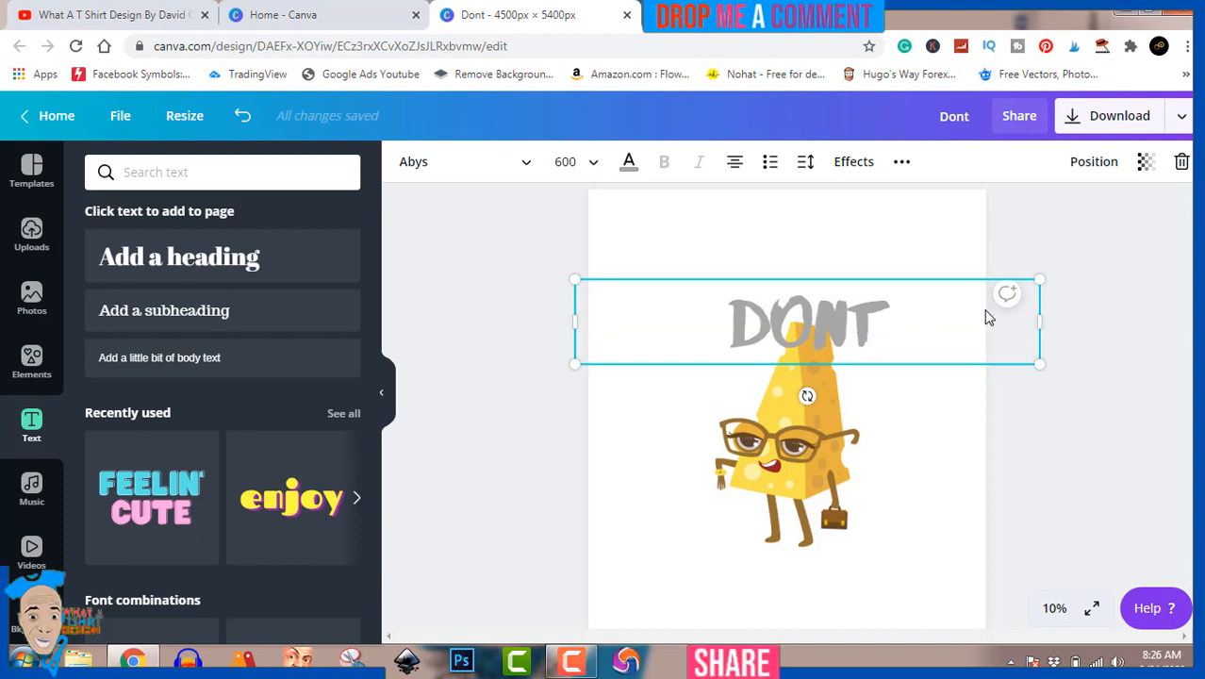
double_click(844, 324)
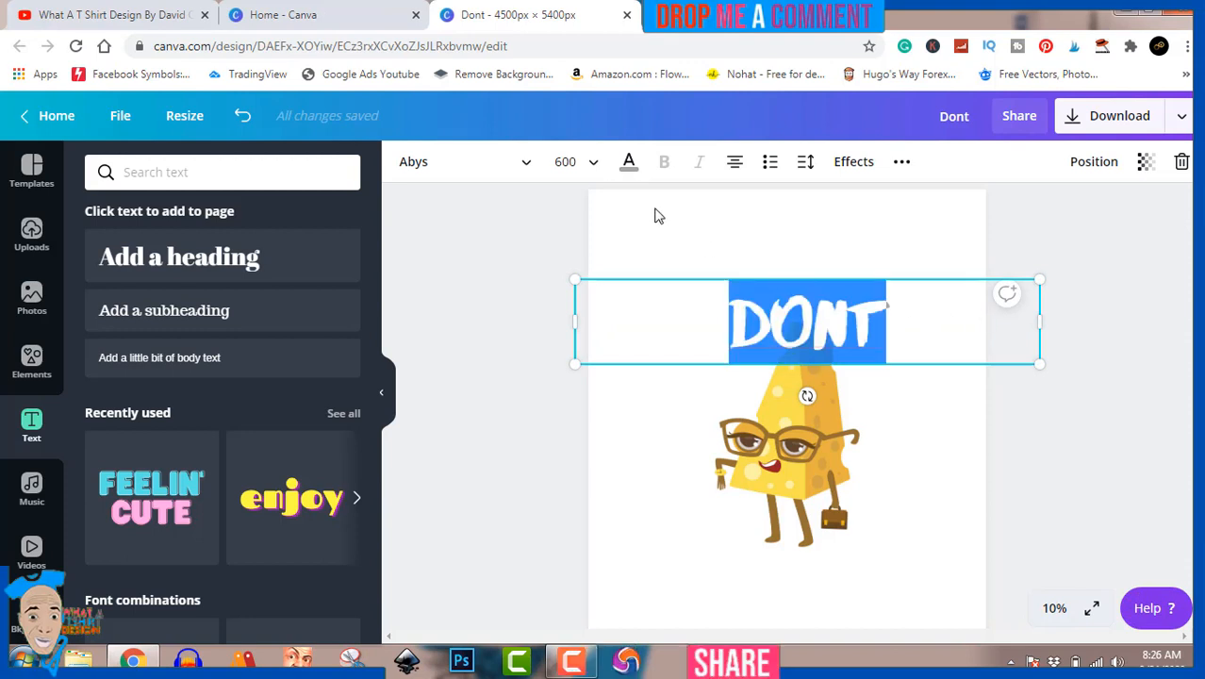
click(630, 165)
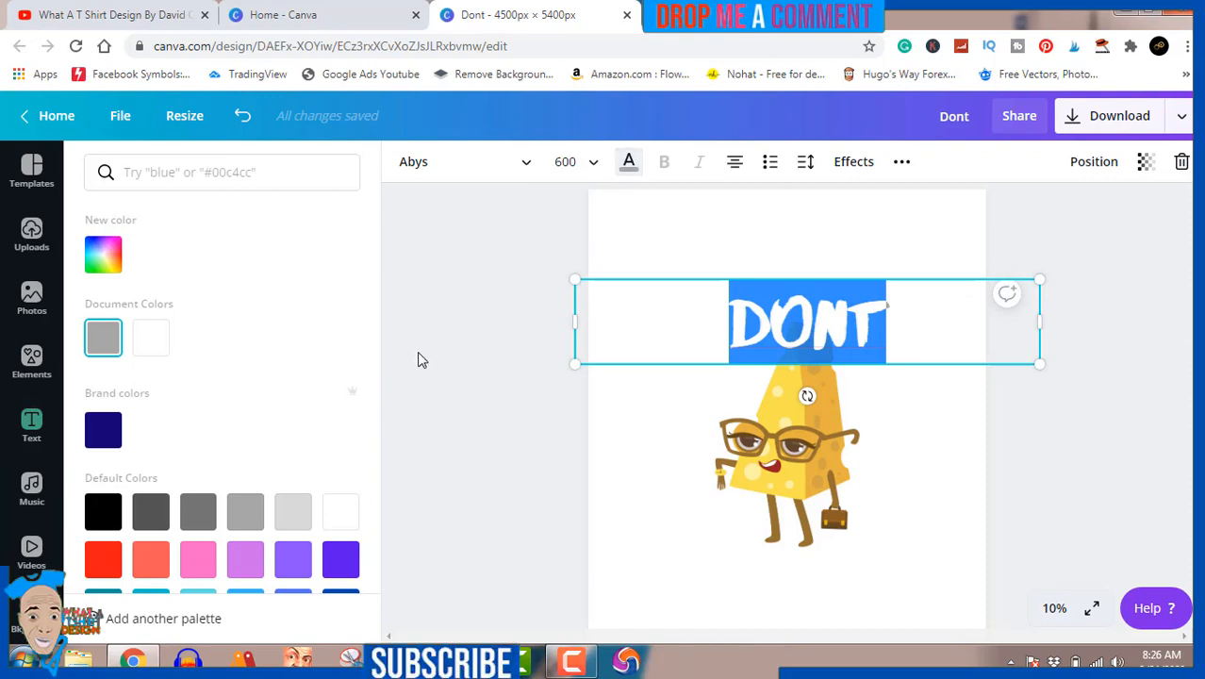
scroll(242, 433, down, 2)
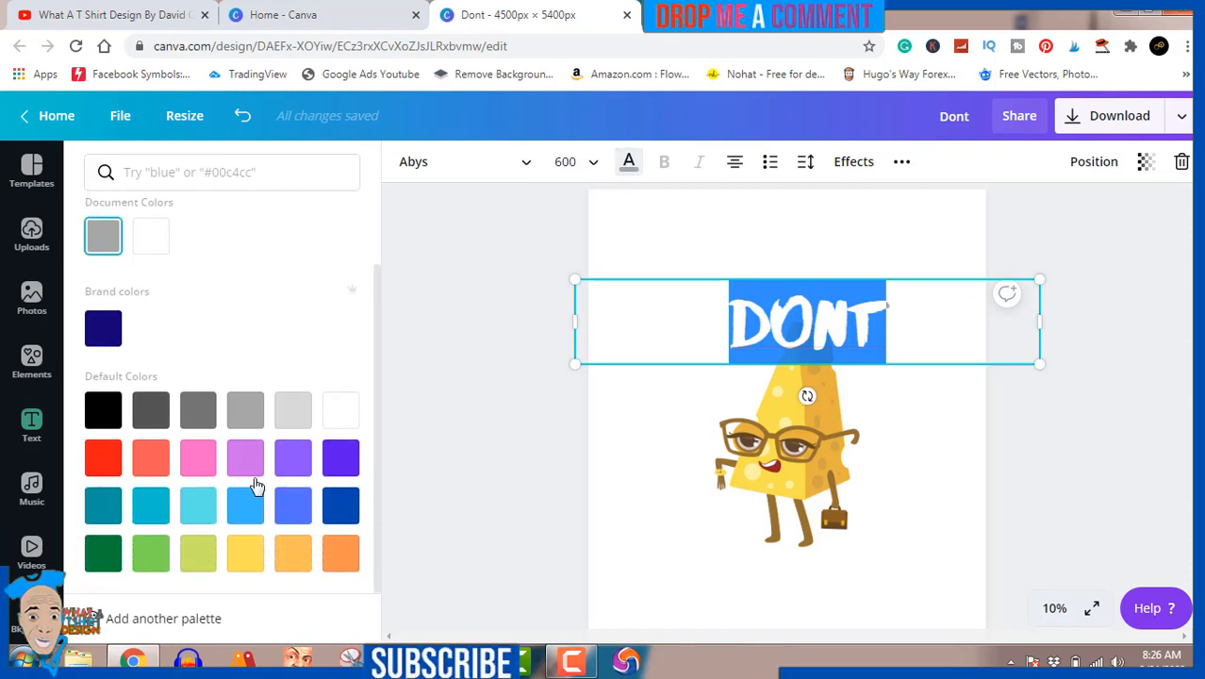
click(254, 564)
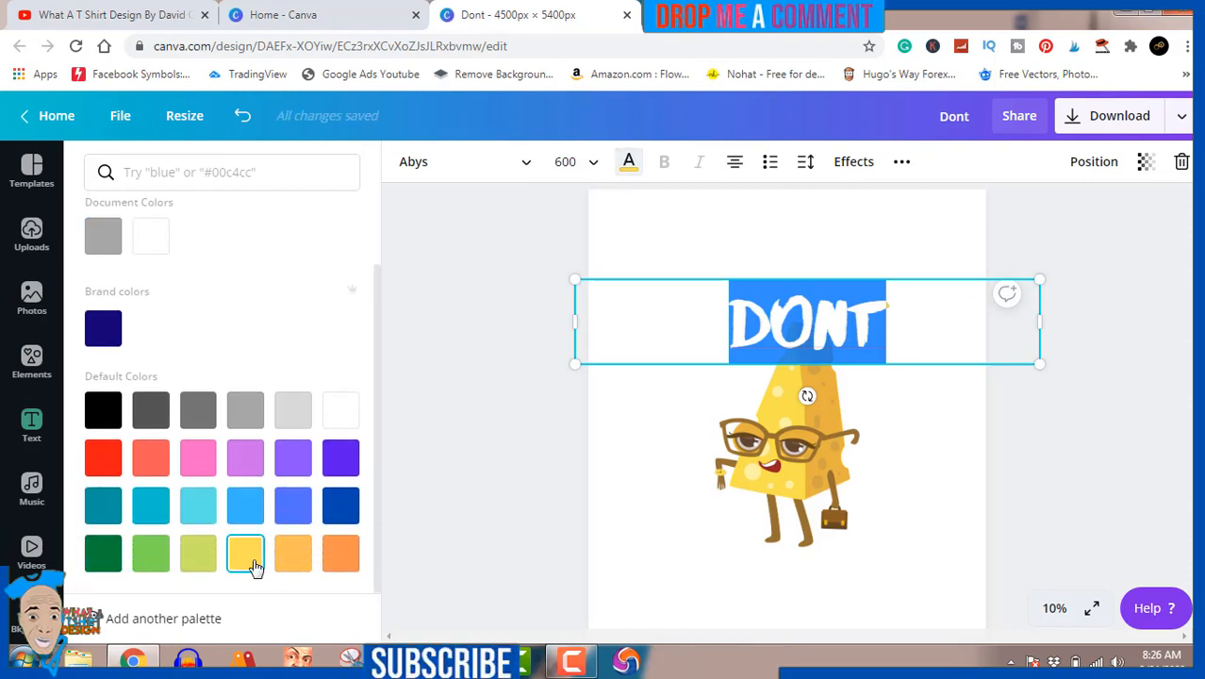
click(490, 483)
click(489, 482)
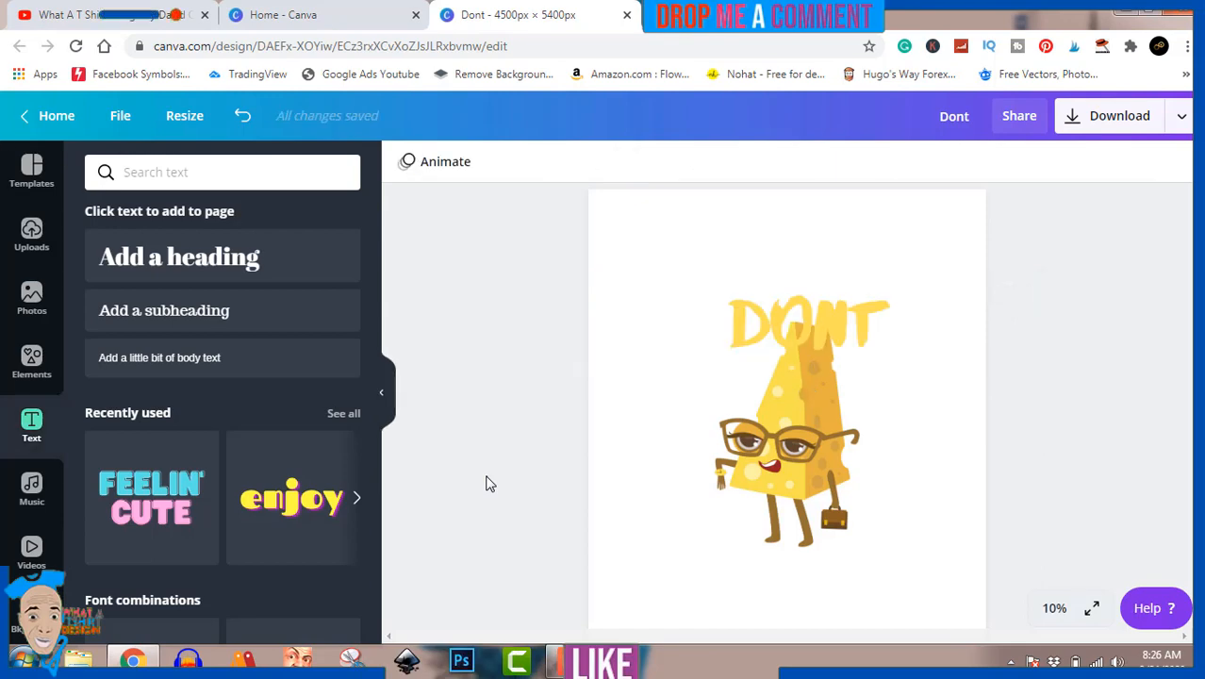
Move the yellow "Dont" heading up just above the cheese and place a duplicate of it slightly lower.
click(834, 322)
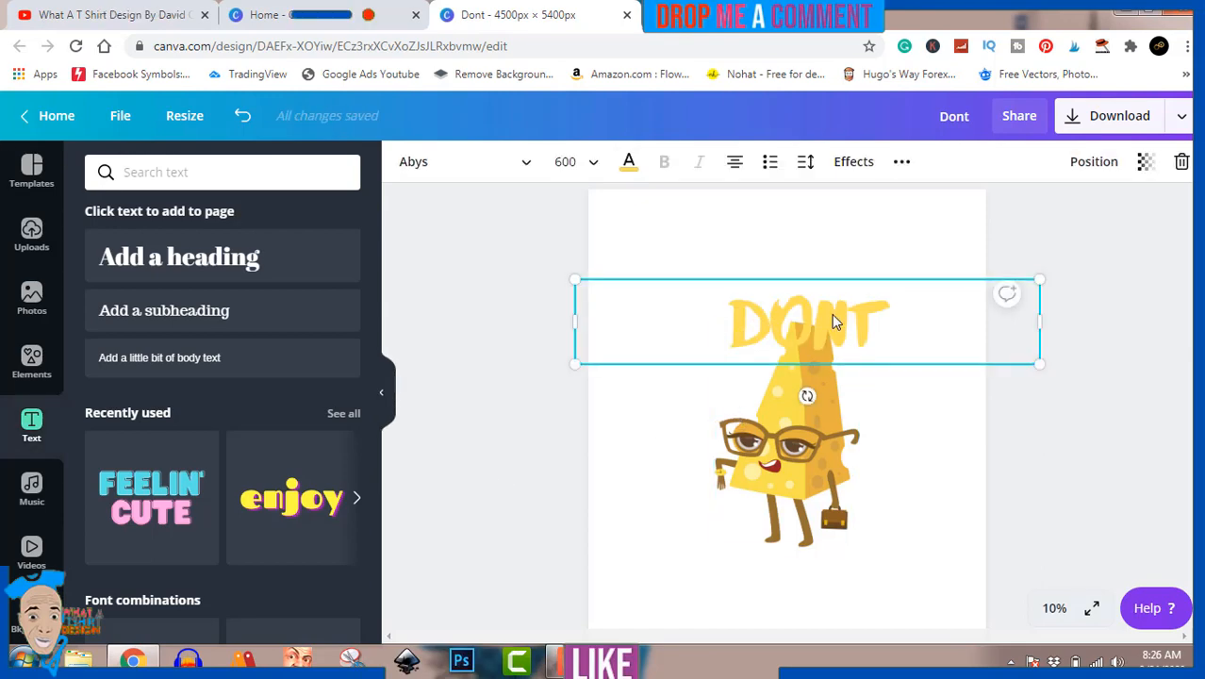
mouse_move(833, 322)
mouse_down()
mouse_move(831, 291)
mouse_move(831, 303)
mouse_up()
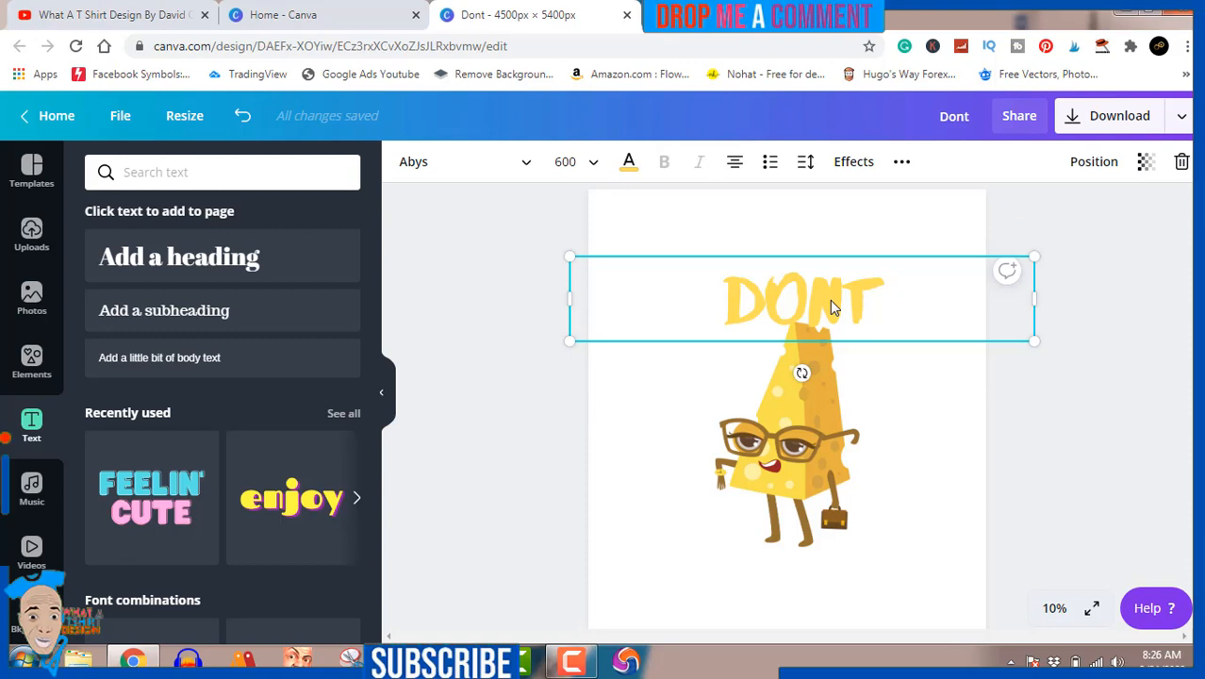
drag(829, 300, 830, 324)
Color the lower "Dont" copy dark gray from the default colors.
double_click(831, 324)
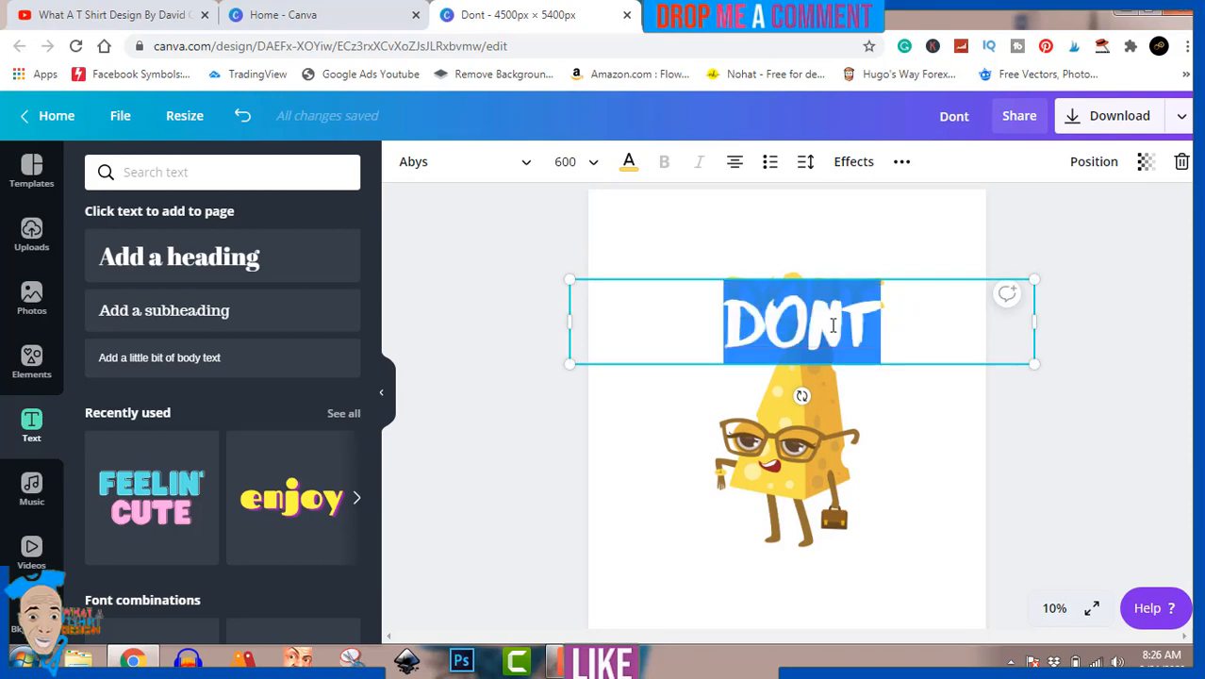
click(629, 162)
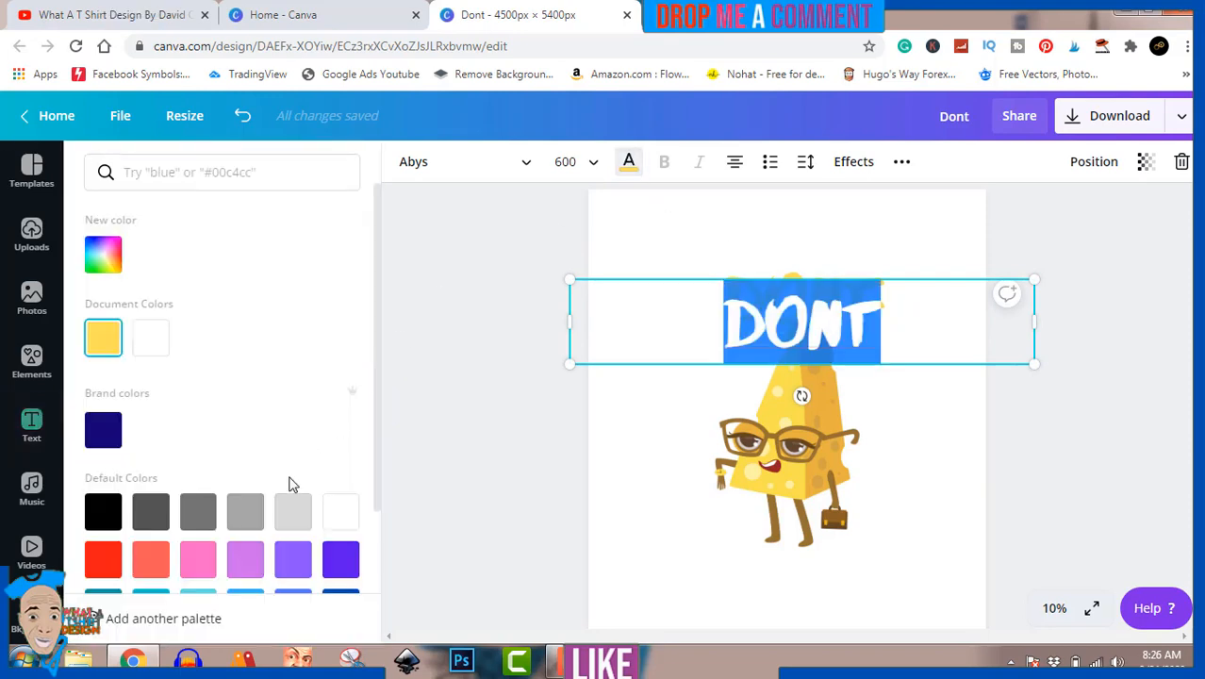
click(152, 511)
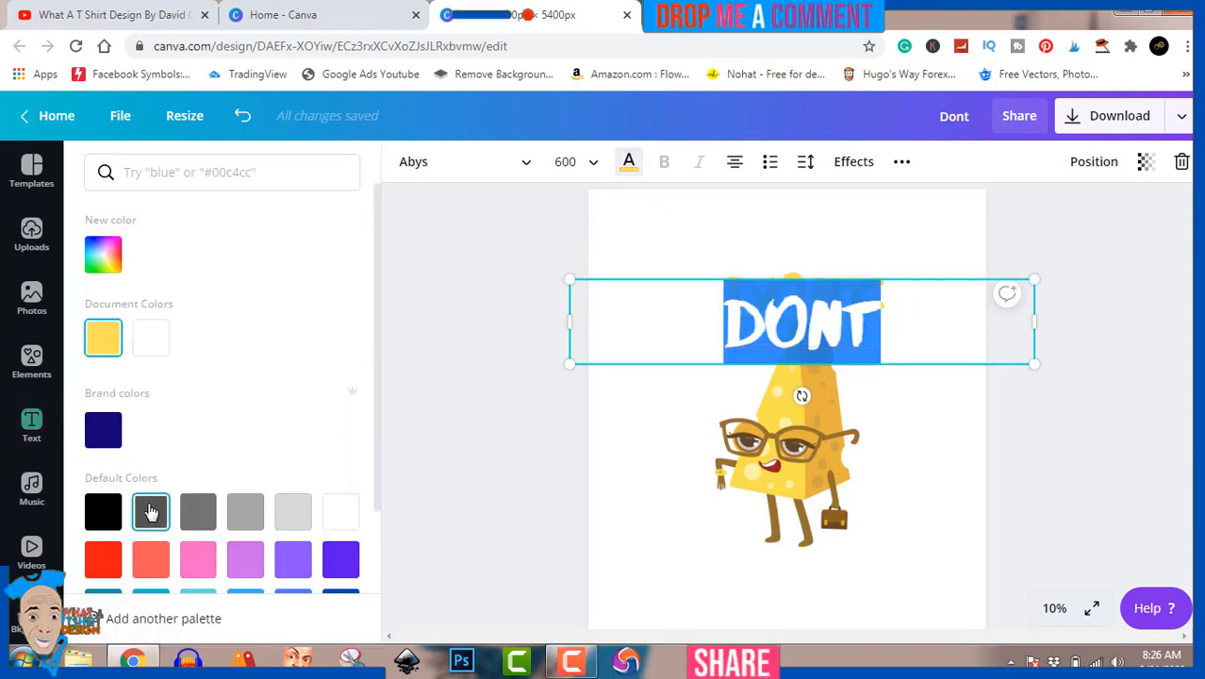
click(523, 417)
click(627, 340)
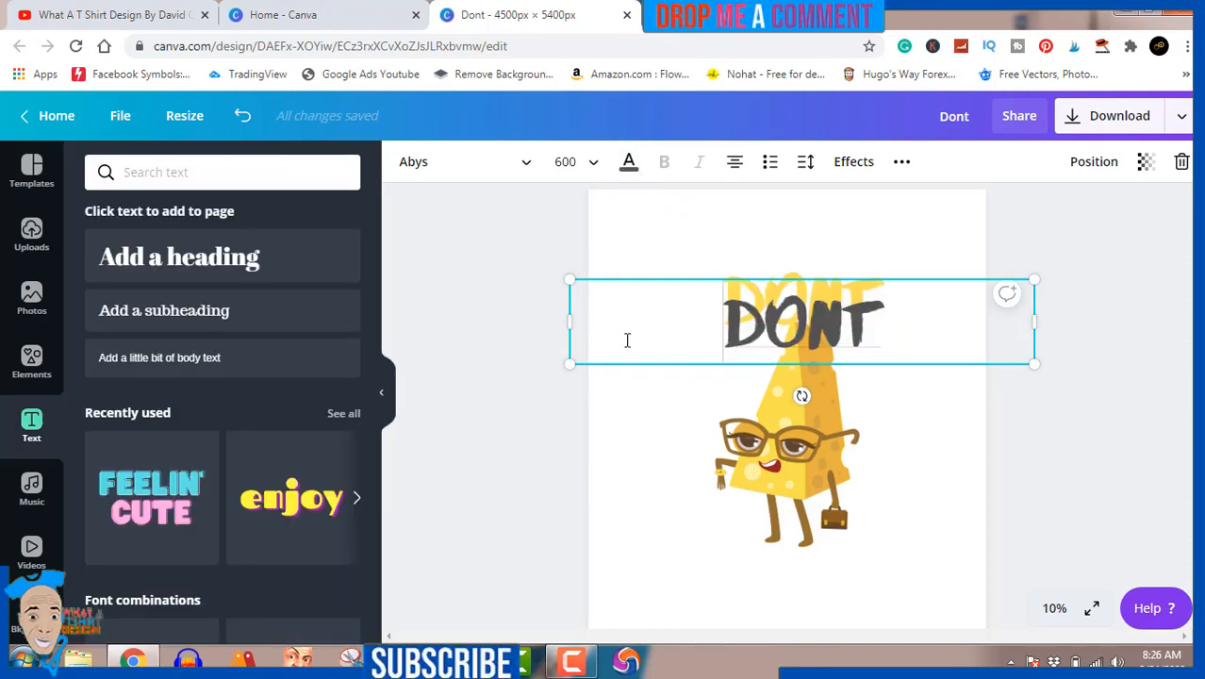
click(435, 316)
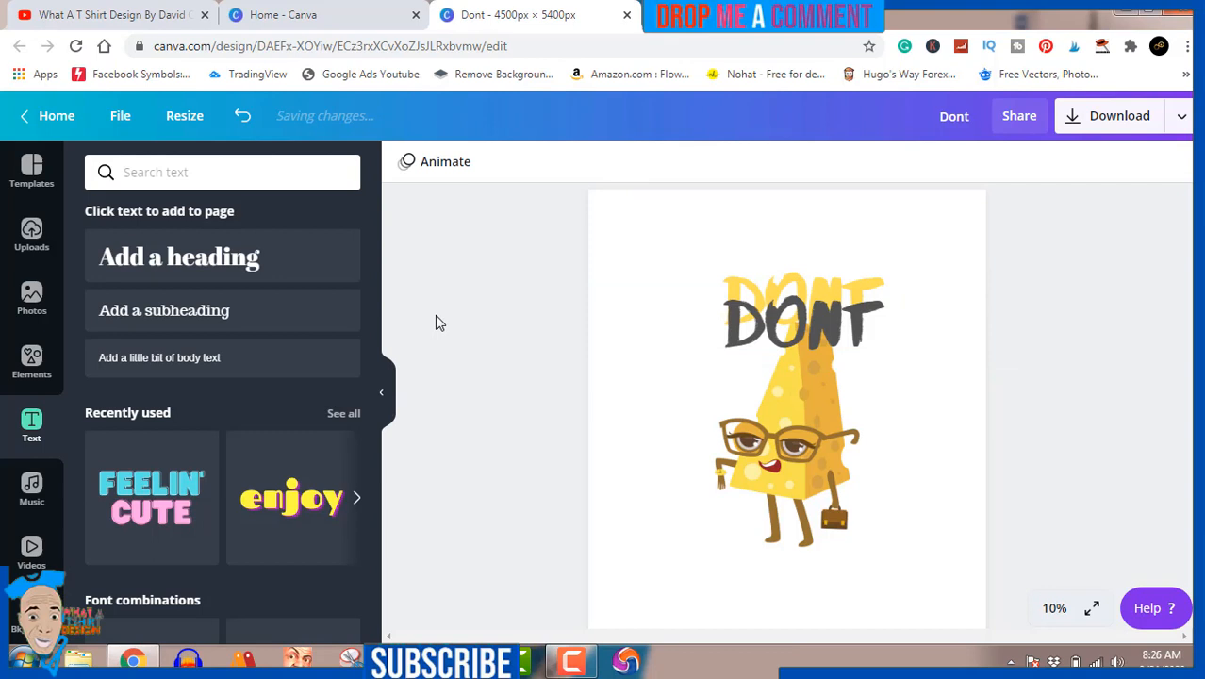
Send the dark gray "Dont" copy to the back and move it up just below the yellow one as a drop shadow.
click(749, 345)
right_click(752, 340)
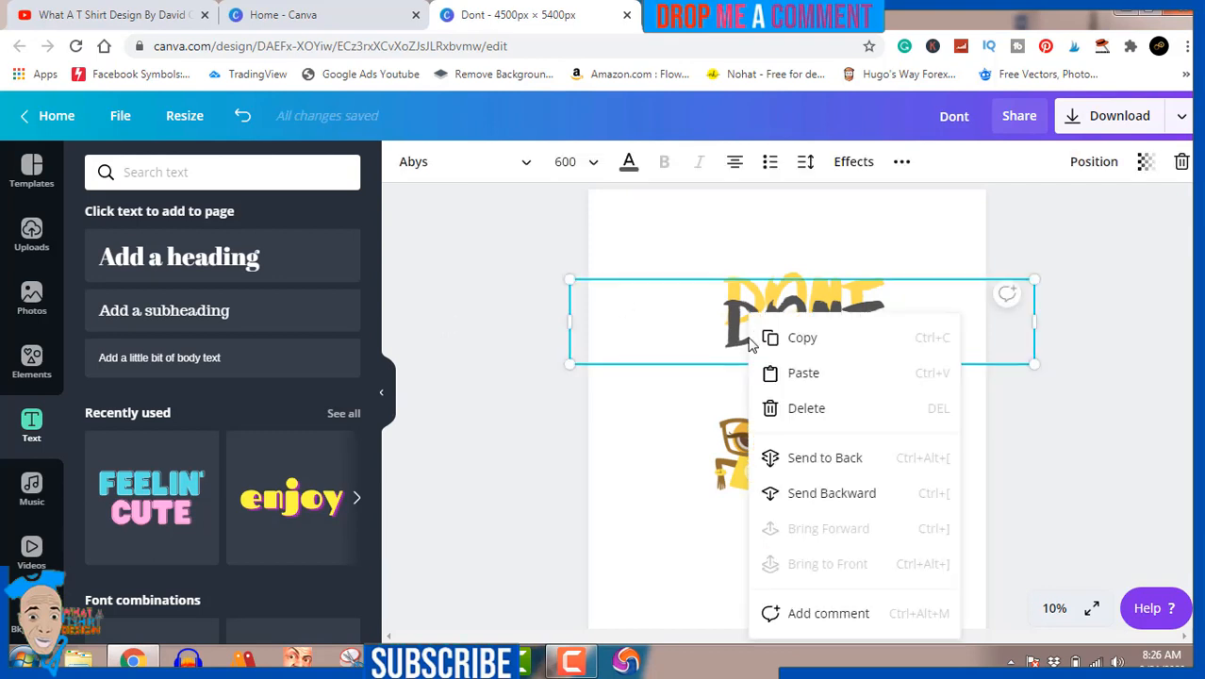
click(802, 457)
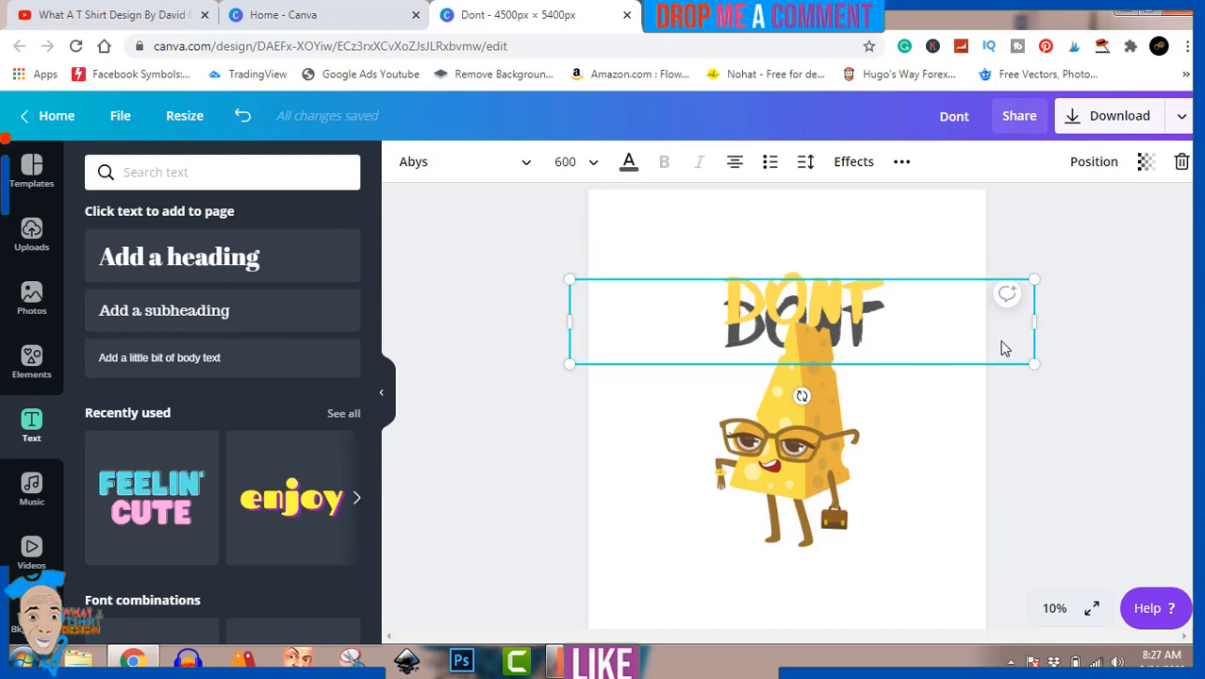
drag(996, 338, 998, 323)
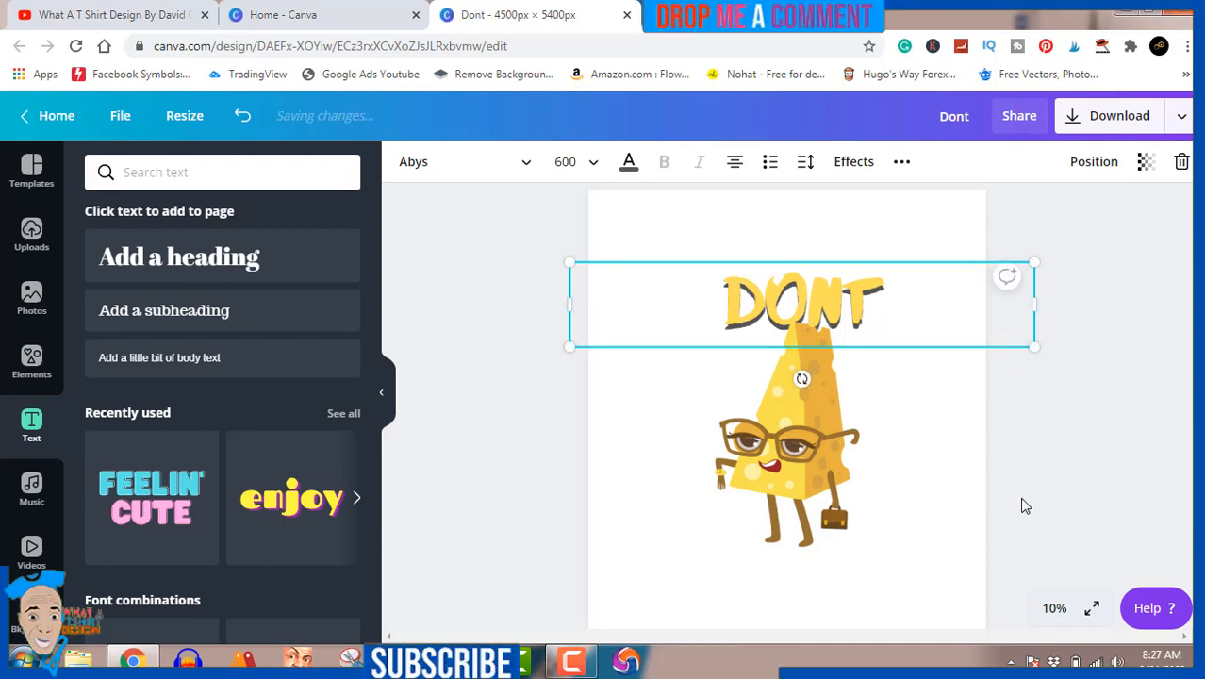
click(1076, 459)
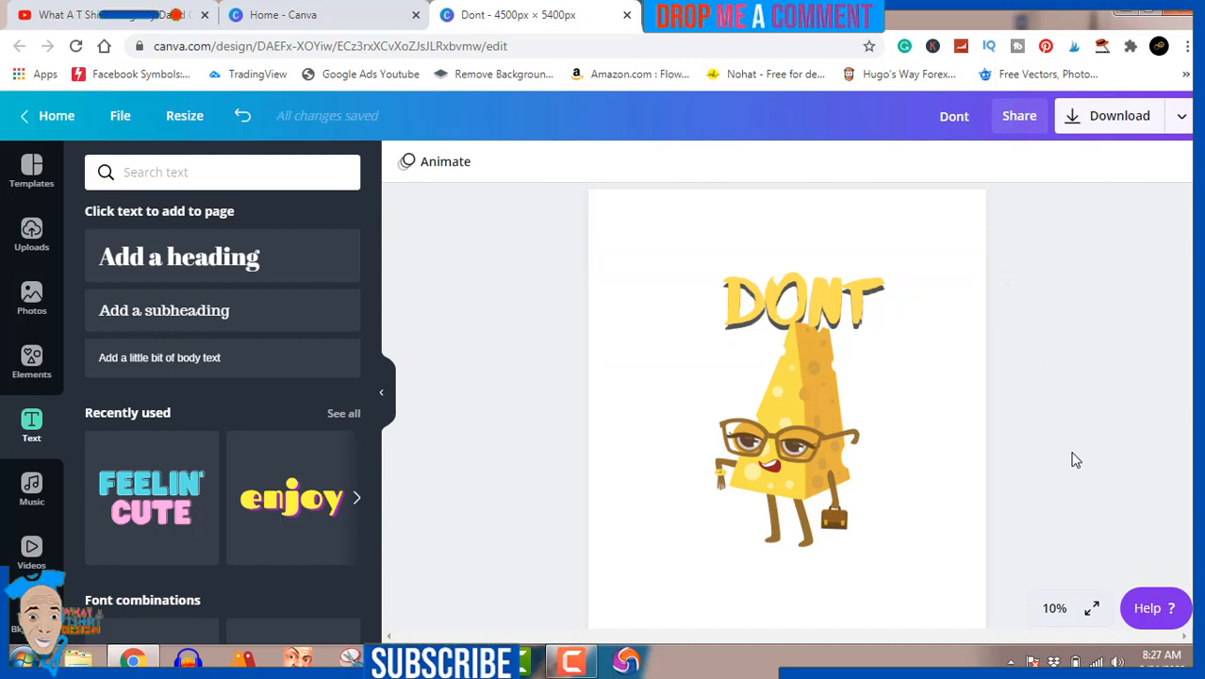
Move the cheese character slightly down so its tip sits just below the "Dont" heading.
click(828, 441)
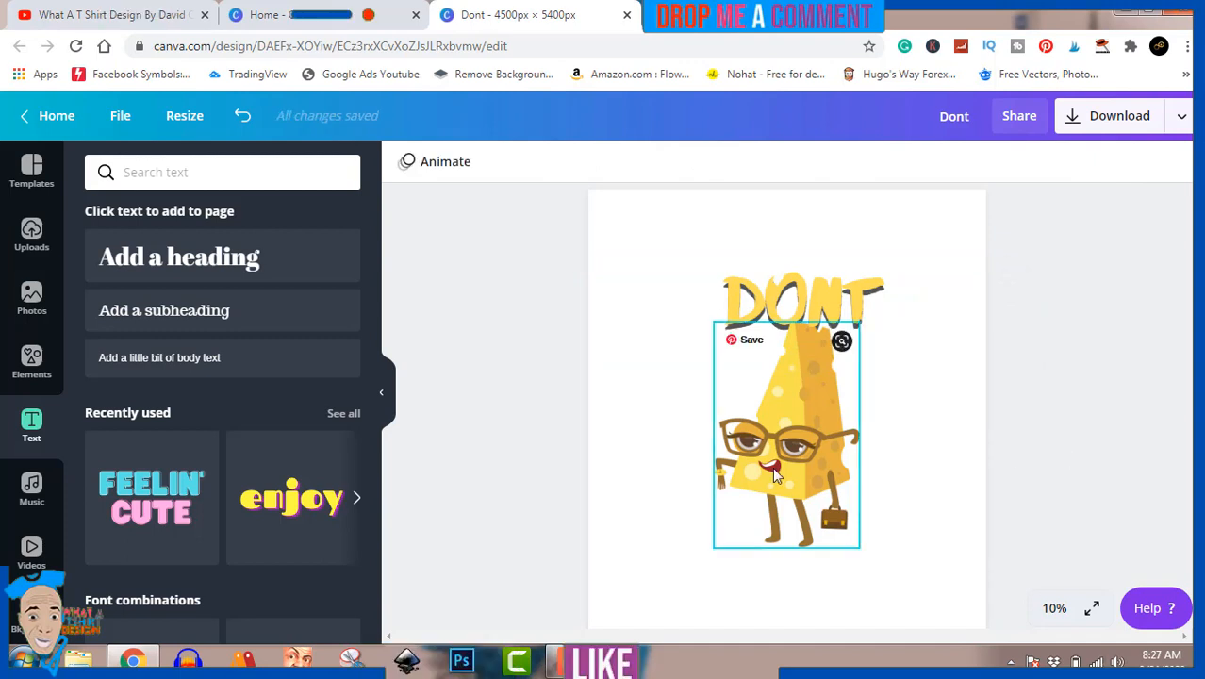
drag(828, 439, 825, 459)
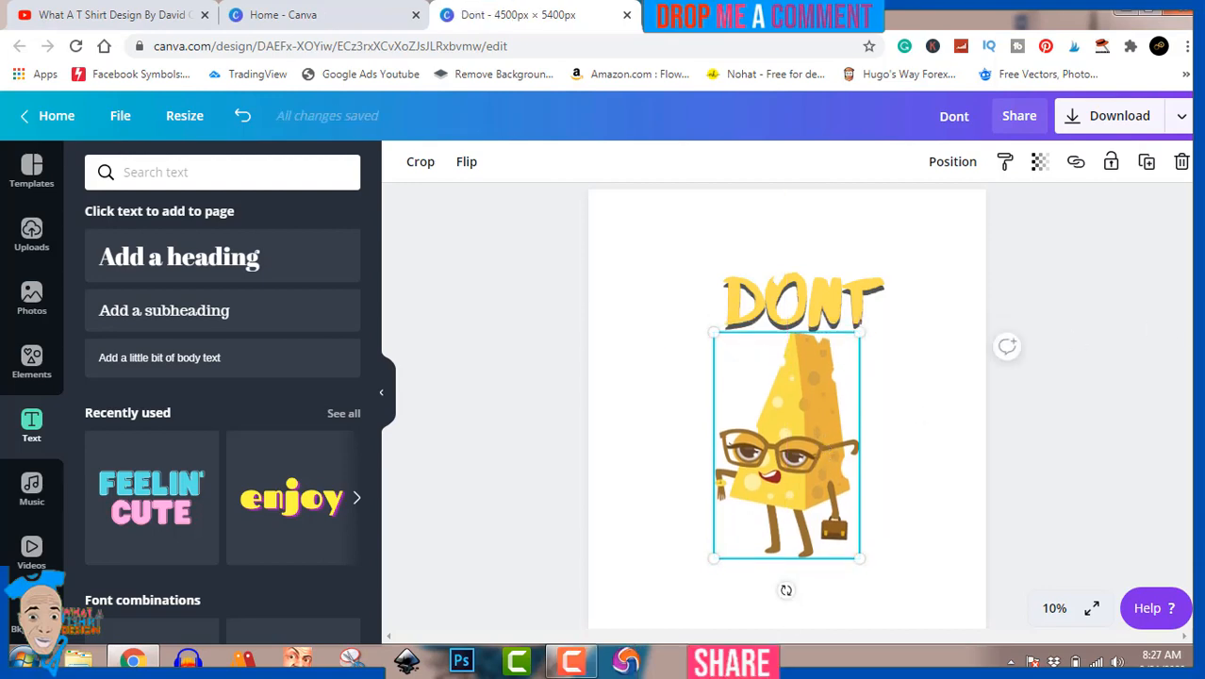
scroll(1178, 330, down, 1)
scroll(787, 406, down, 1)
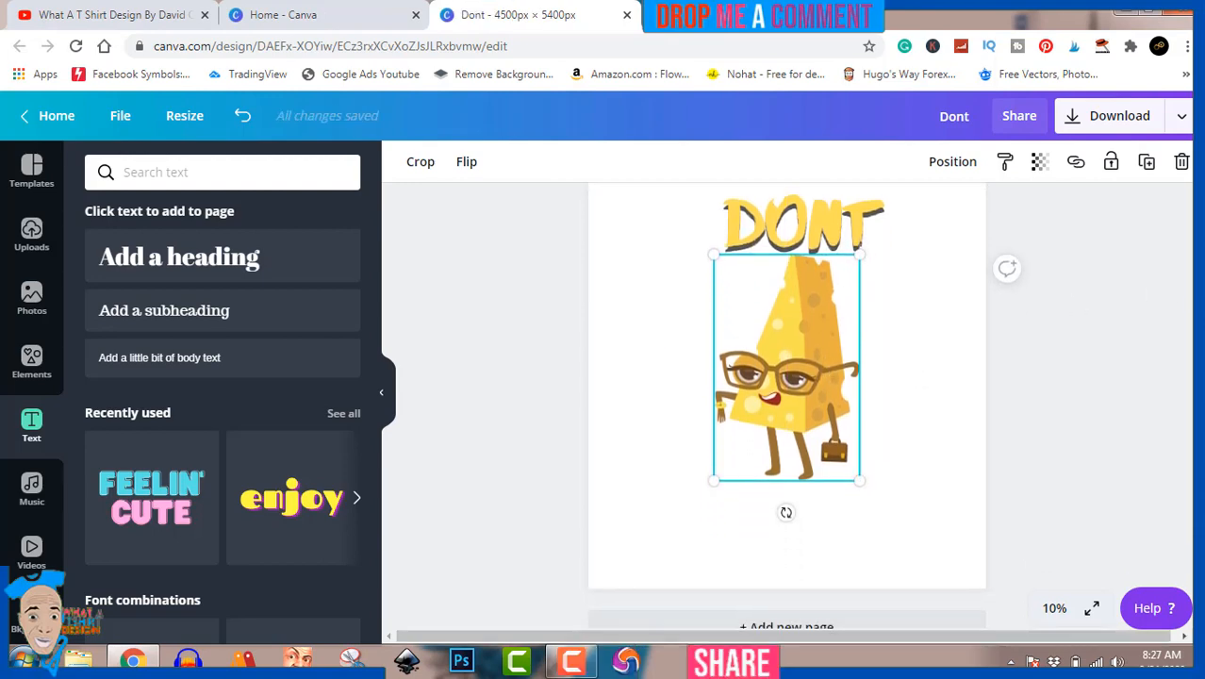
click(1075, 396)
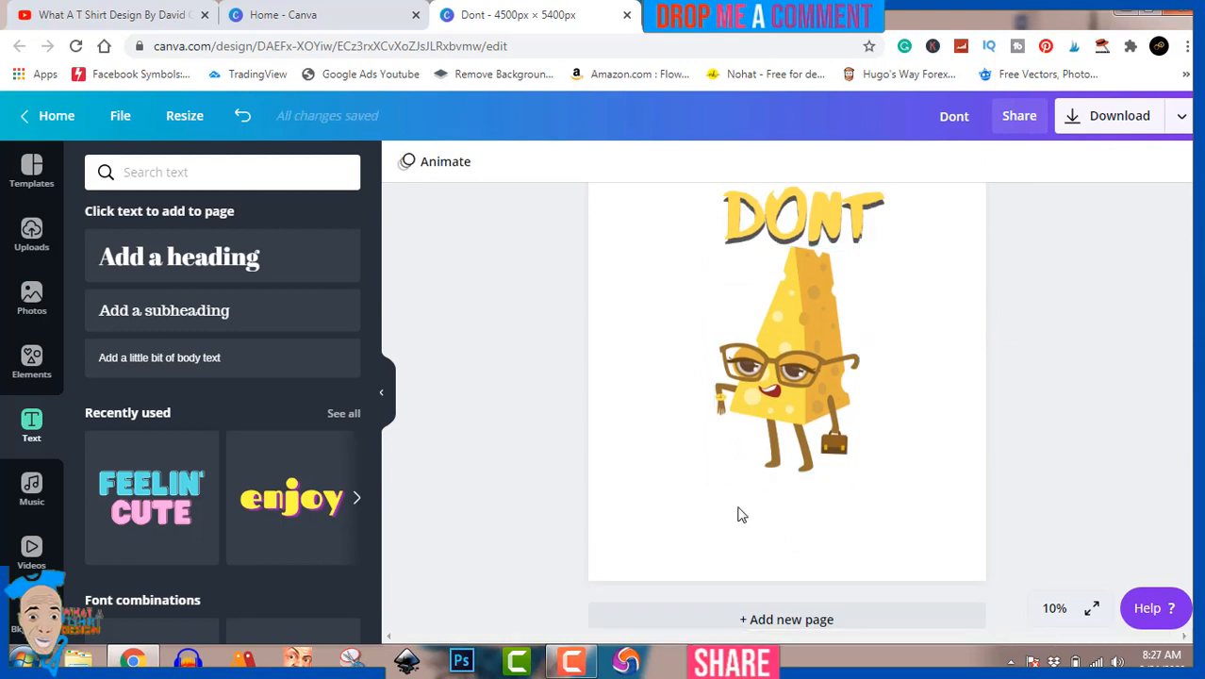
Place a duplicate of the yellow "Dont" heading beneath the cheese character's feet and change its text to "ME BOSS".
click(779, 222)
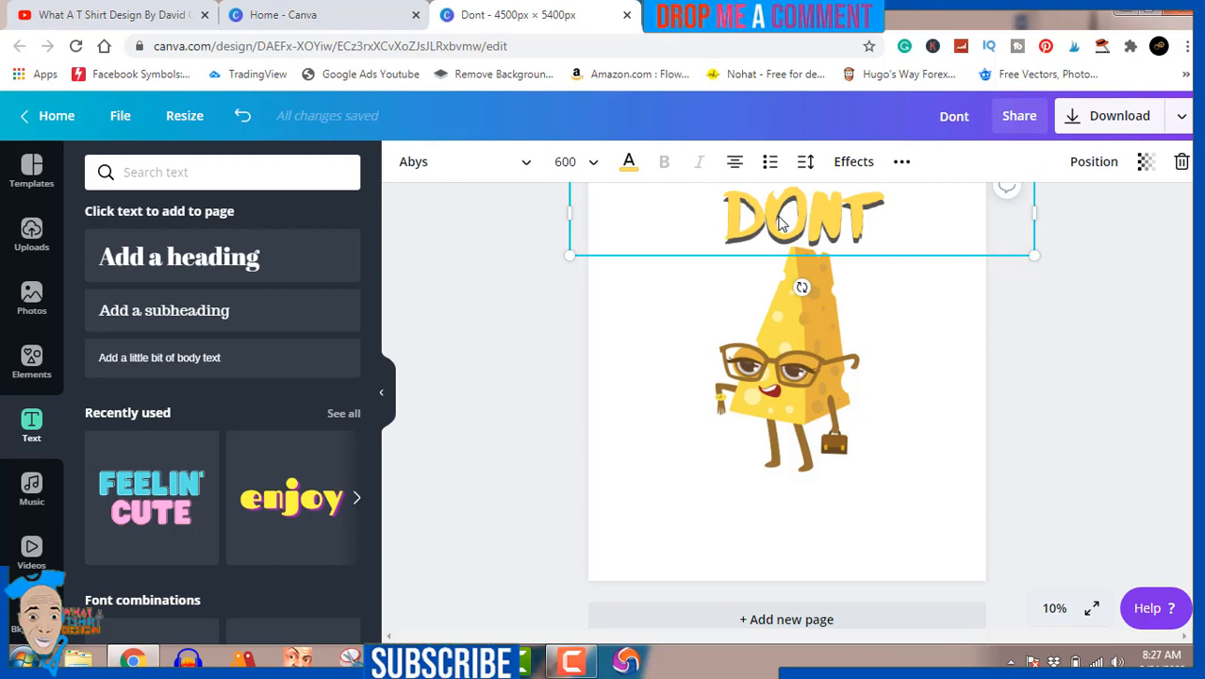
drag(779, 221, 778, 512)
double_click(778, 510)
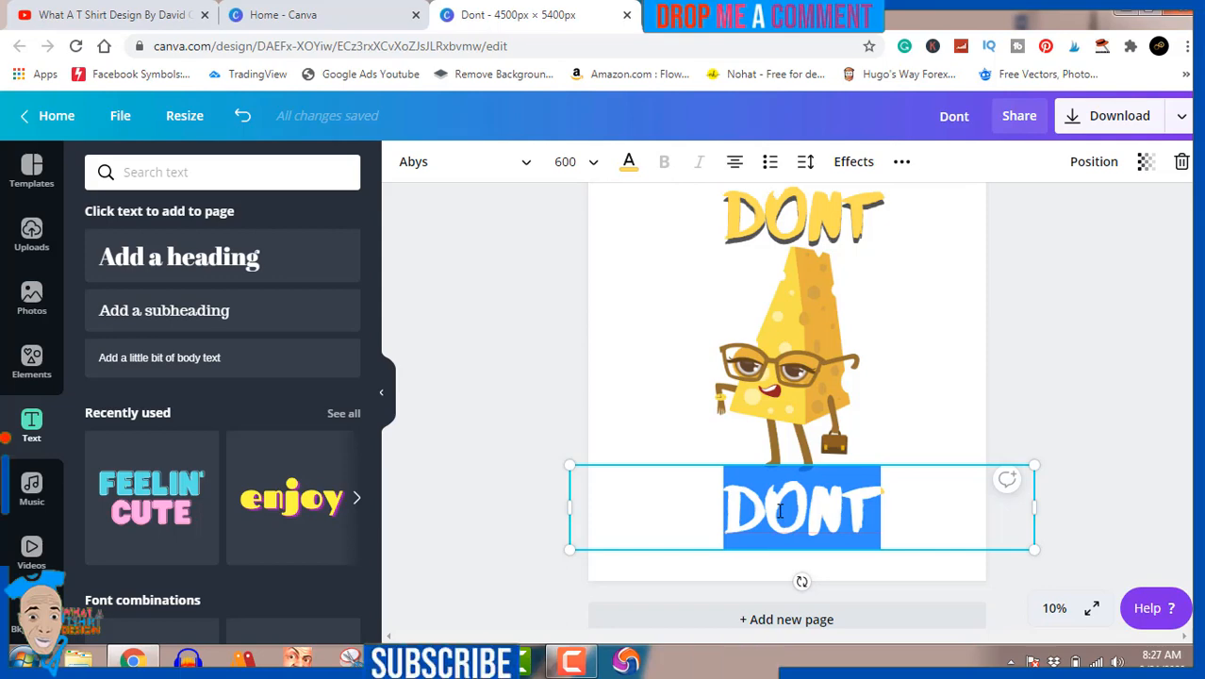
text(ME)
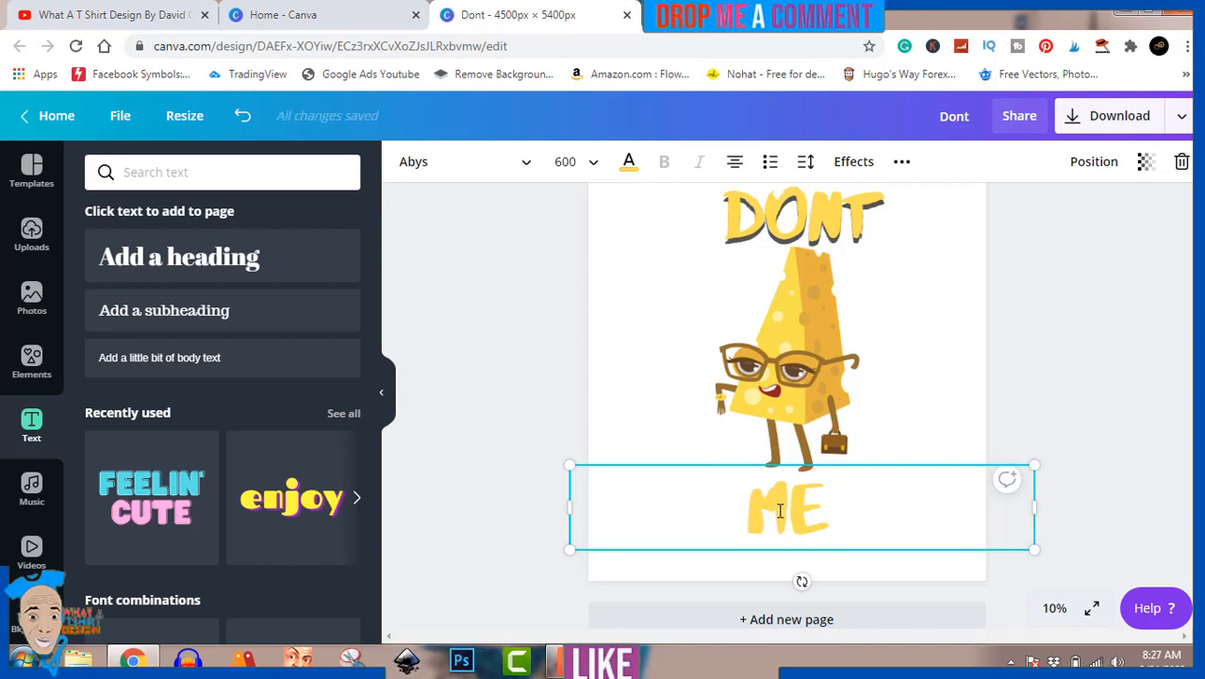
text( B)
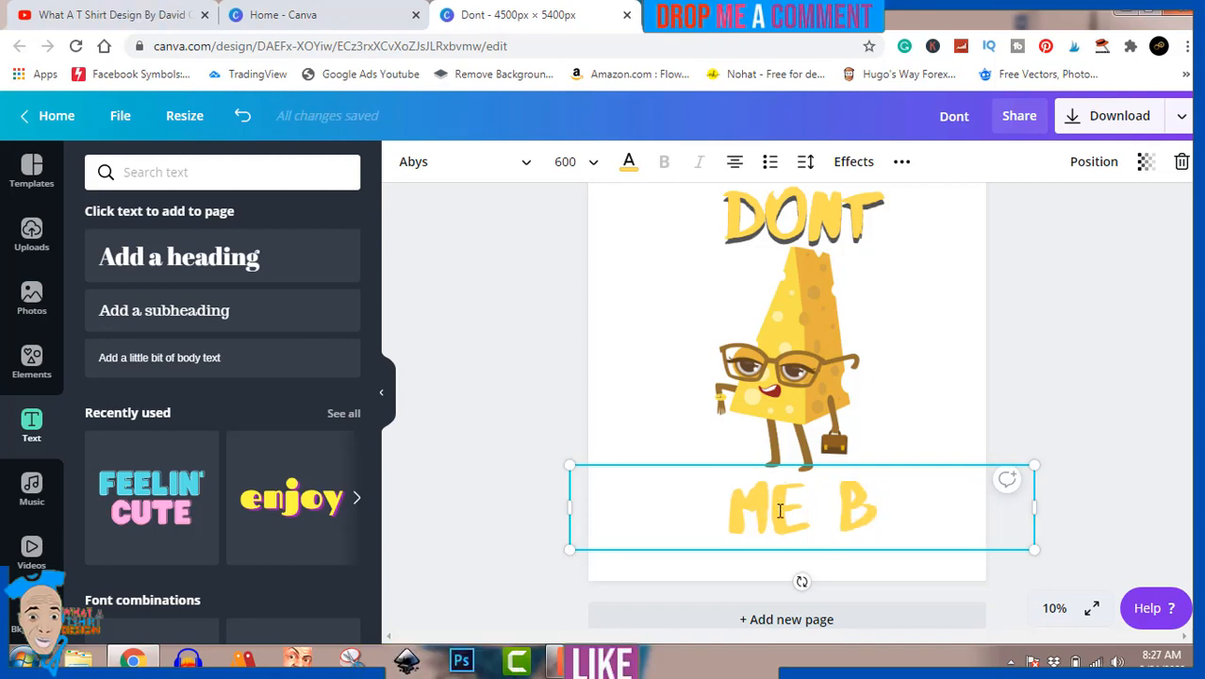
text(OSS)
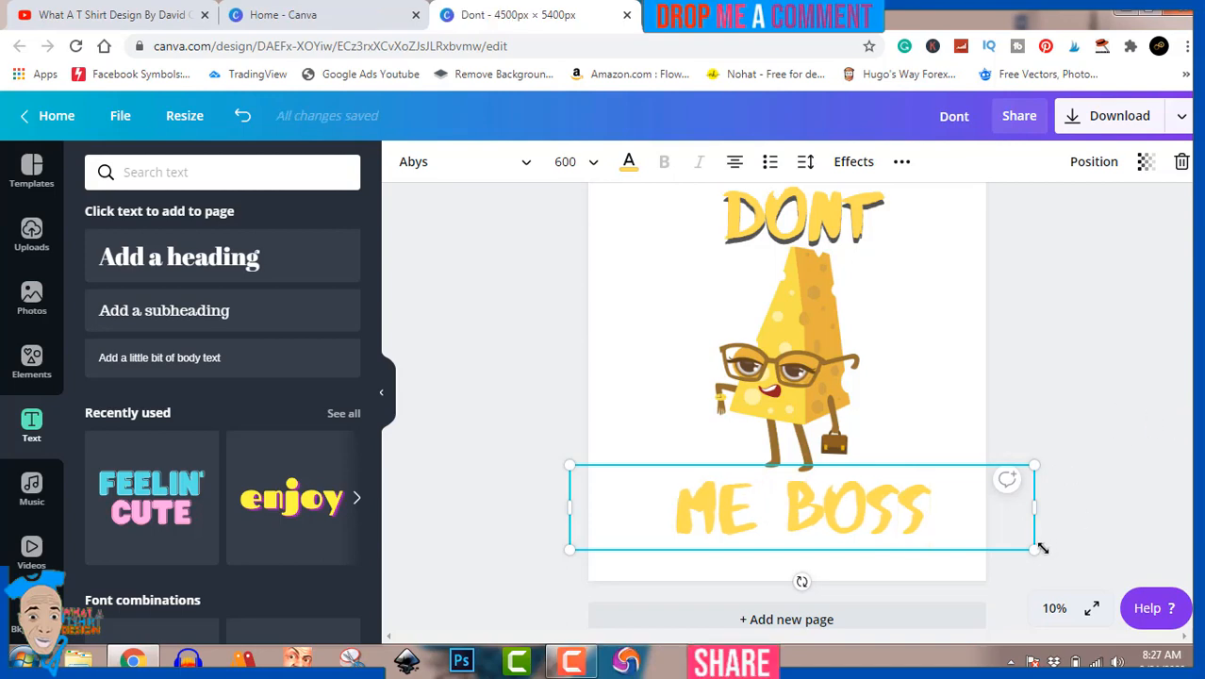
Scale the "ME BOSS" text down to a font size of about 524 and center it beneath the cheese character.
drag(1020, 547, 946, 530)
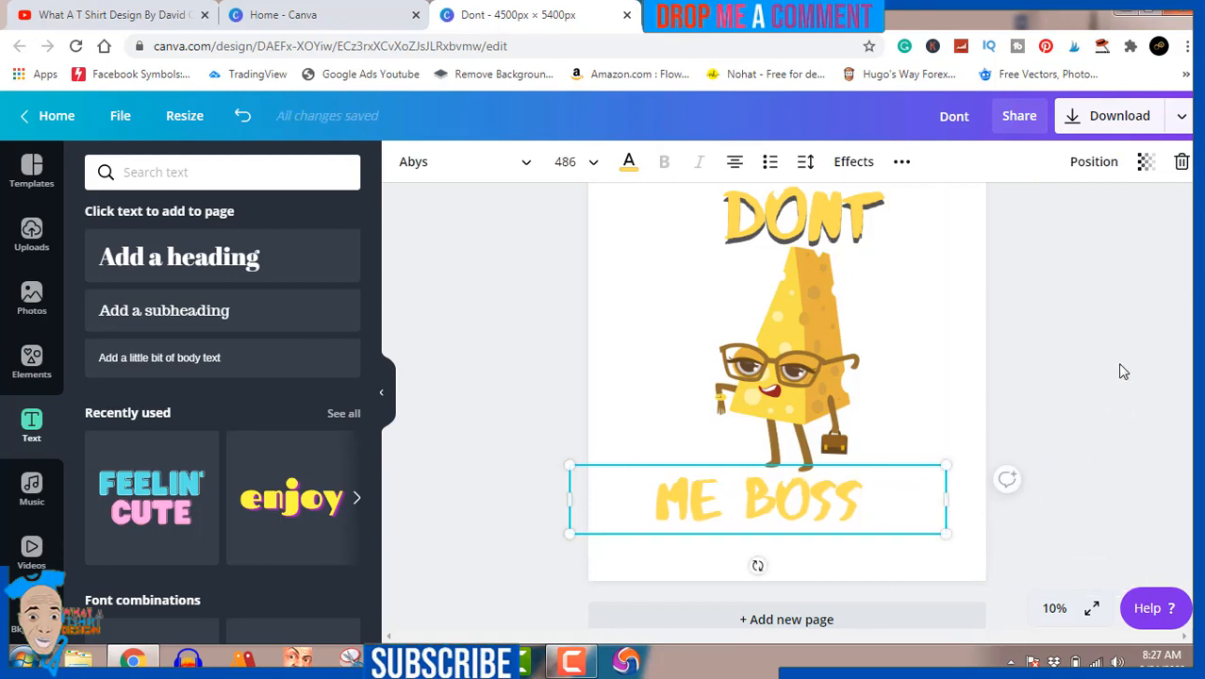
drag(943, 464, 976, 460)
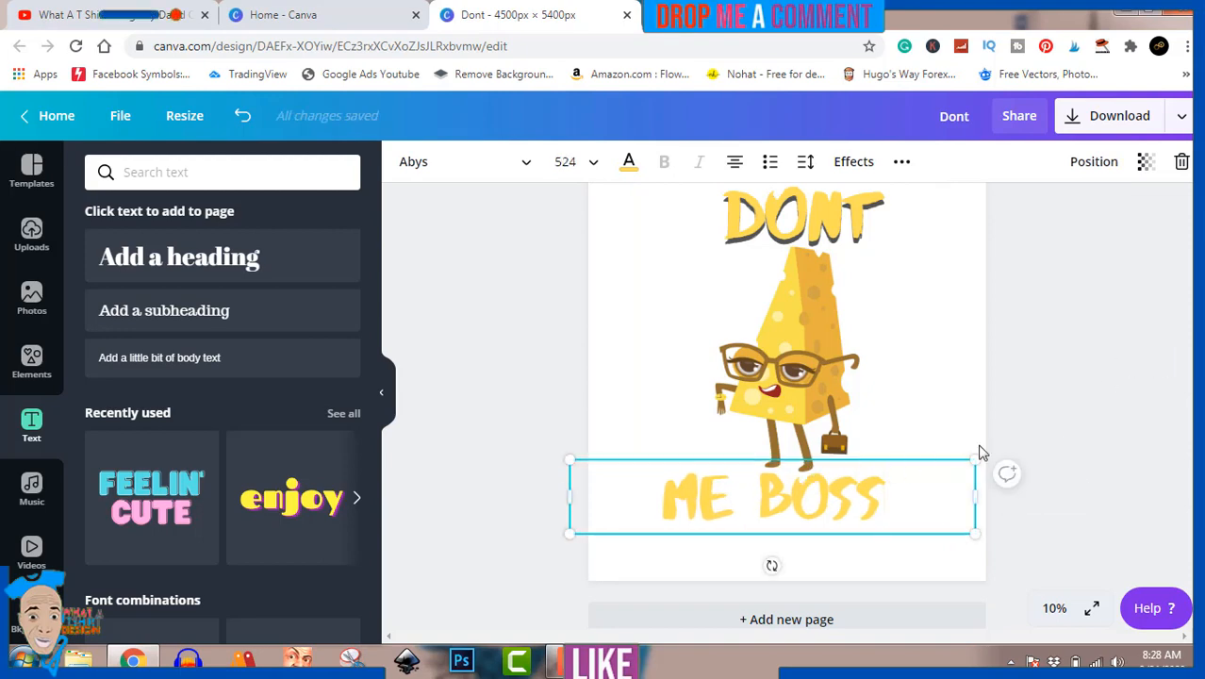
click(1063, 417)
drag(837, 492, 861, 491)
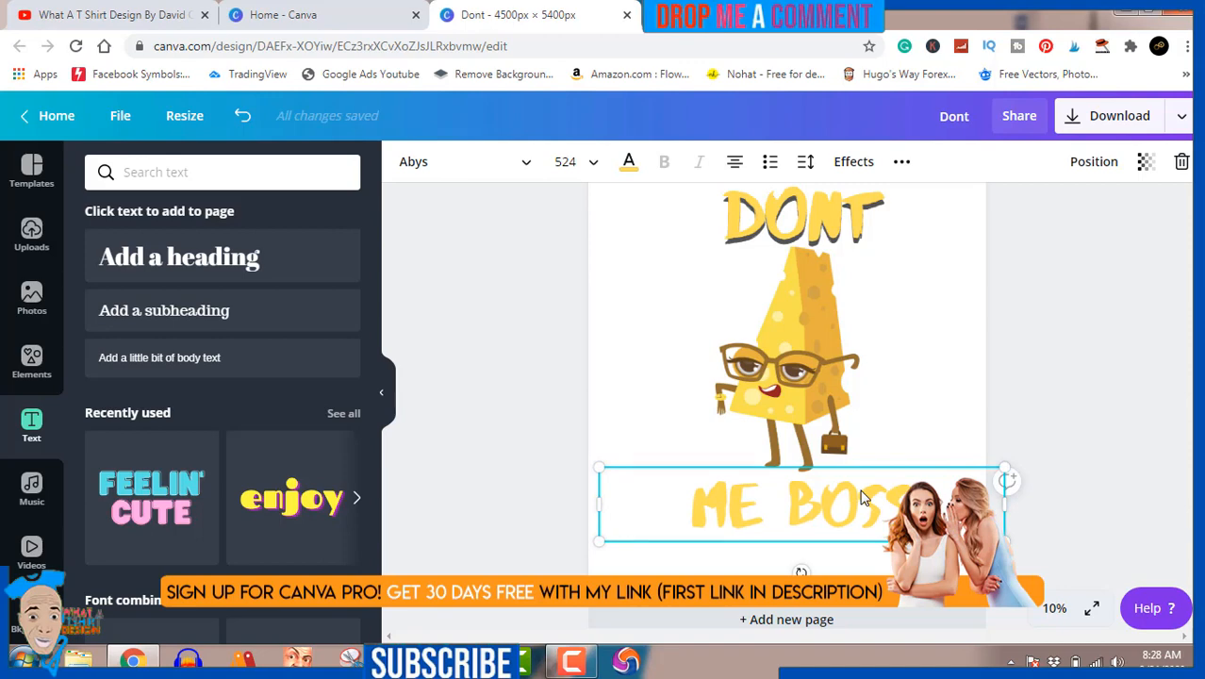
Place a duplicate of the yellow "ME BOSS" text slightly below the original and recolor it to the document's dark gray.
drag(861, 497, 860, 526)
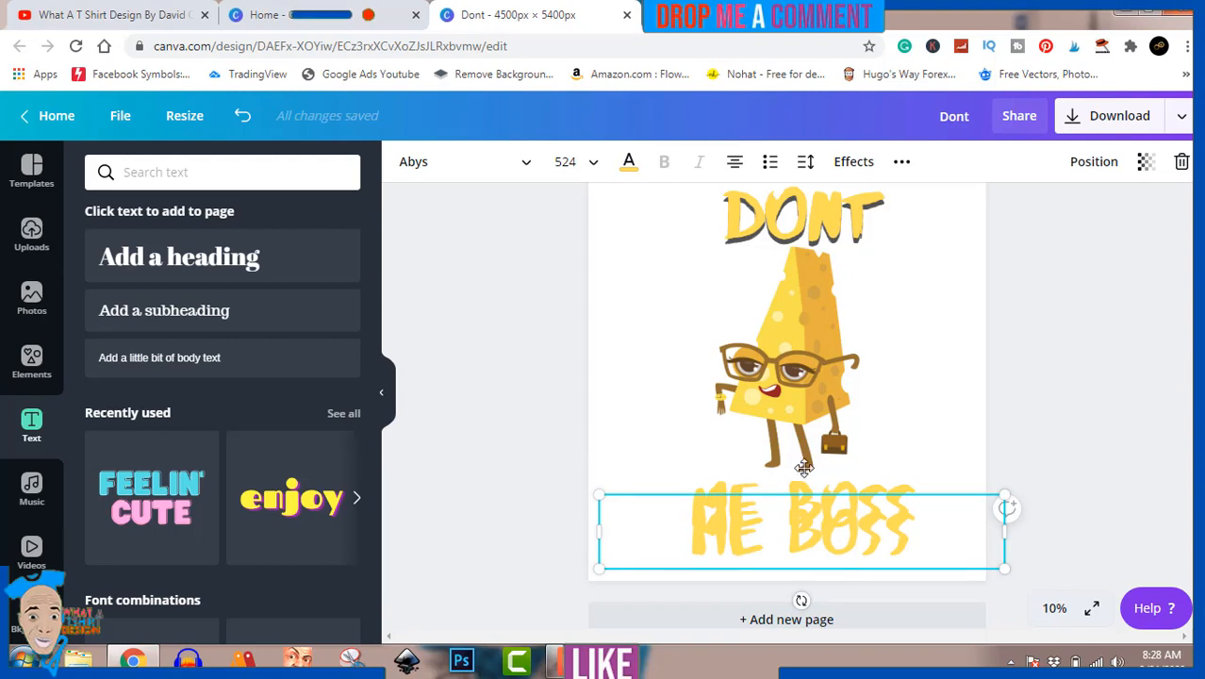
click(629, 163)
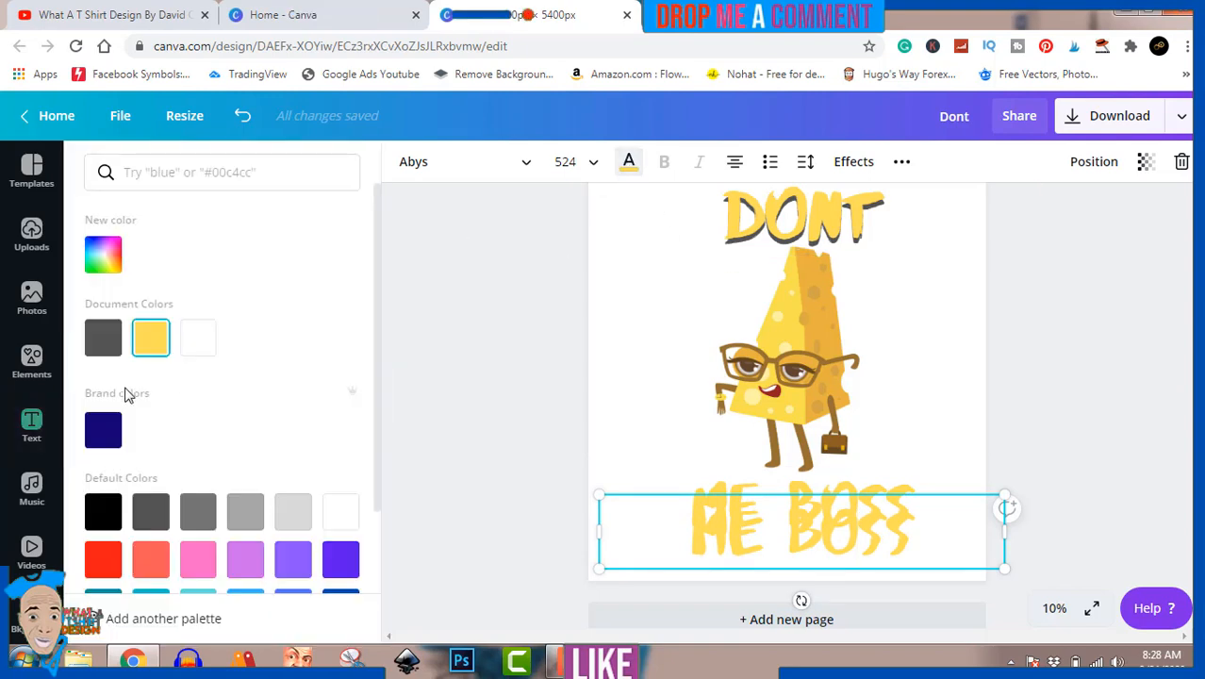
click(98, 345)
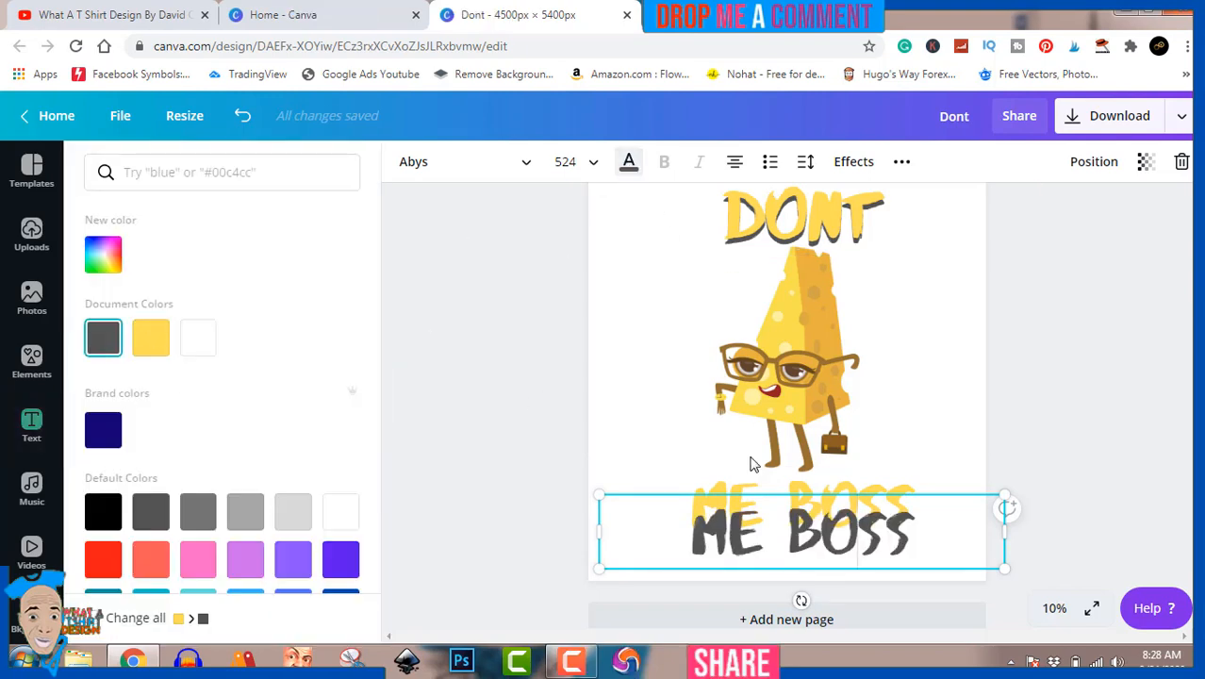
Send the dark gray "ME BOSS" copy to the back and move it up just below the yellow one as a drop shadow.
right_click(823, 525)
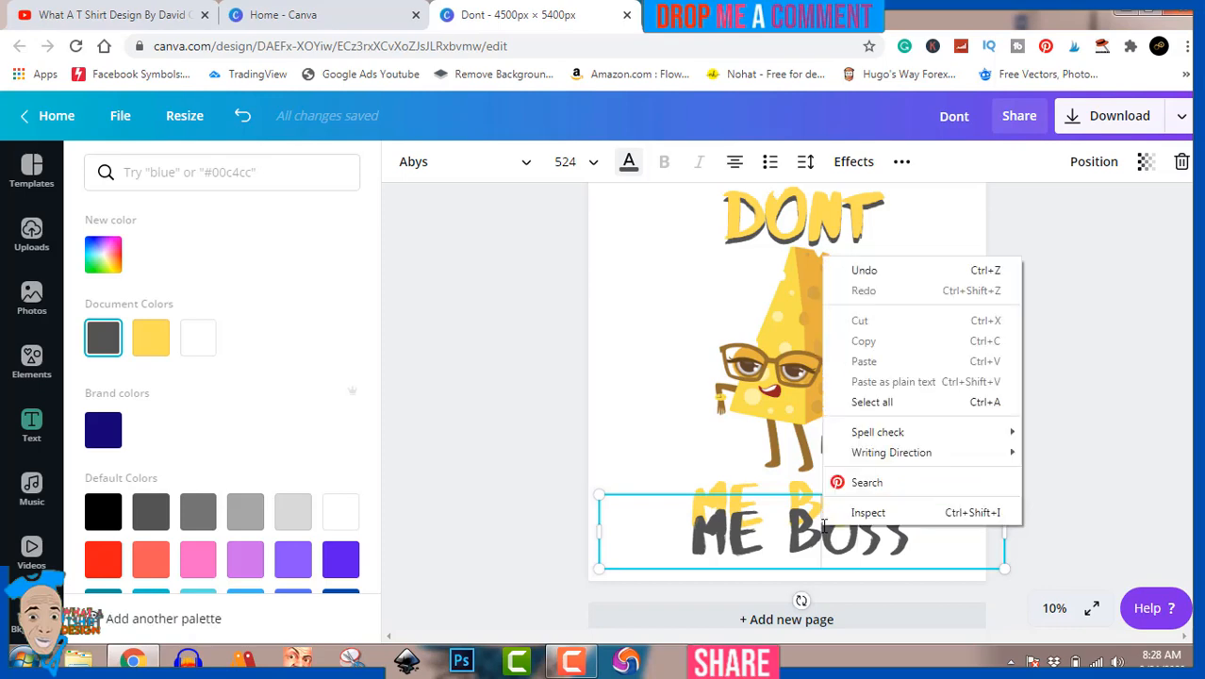
click(1149, 366)
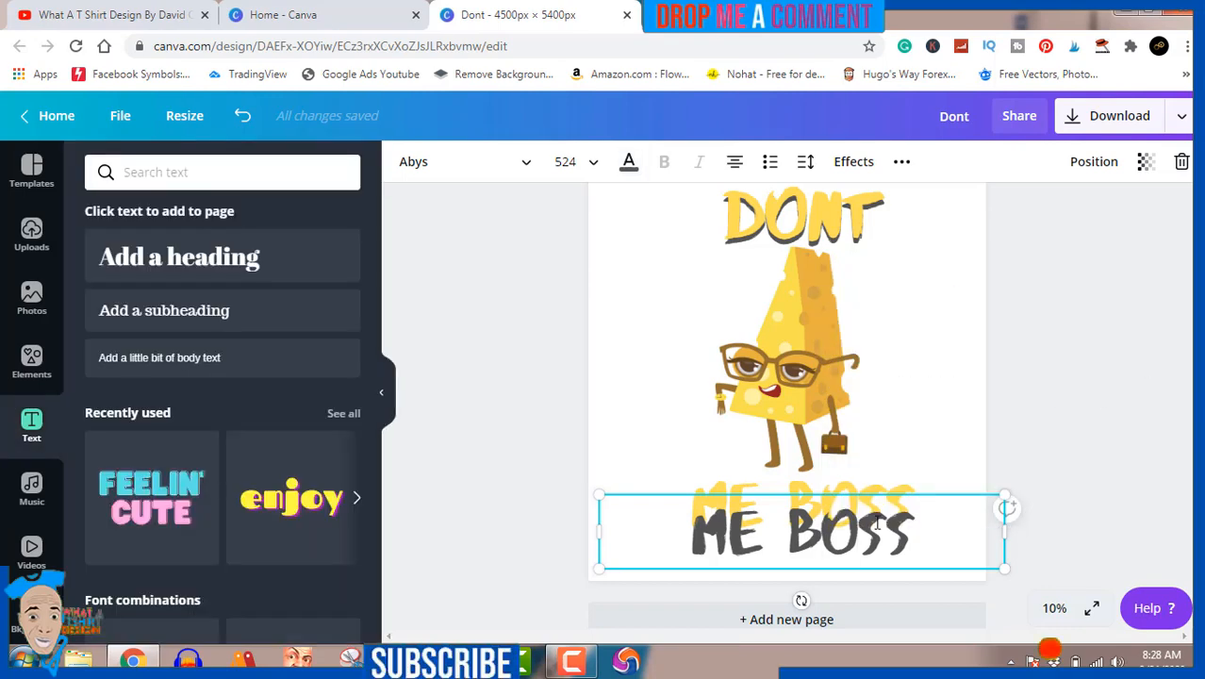
right_click(877, 524)
click(1120, 281)
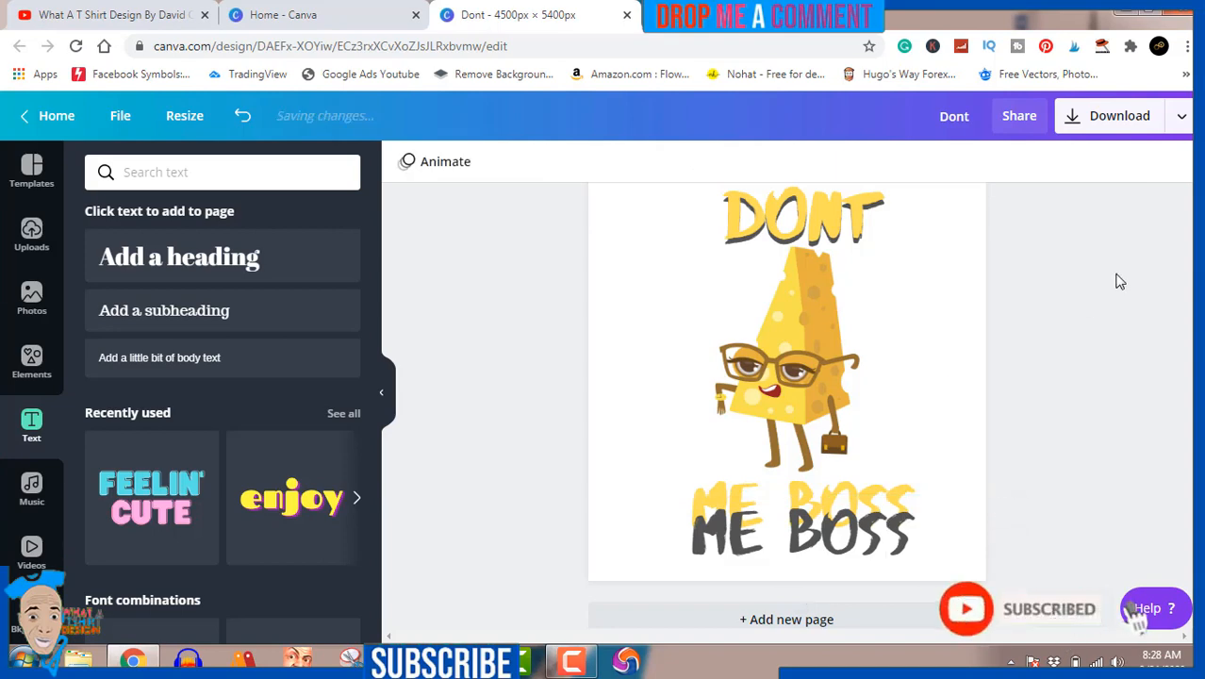
click(845, 524)
right_click(845, 524)
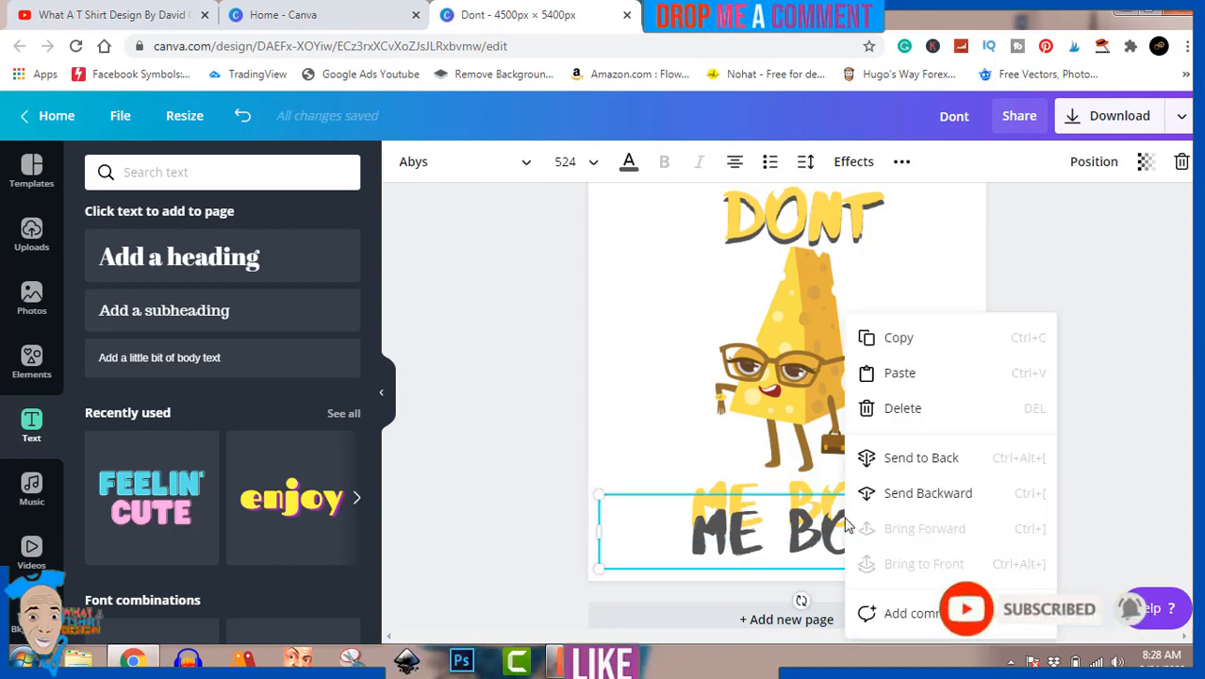
click(891, 457)
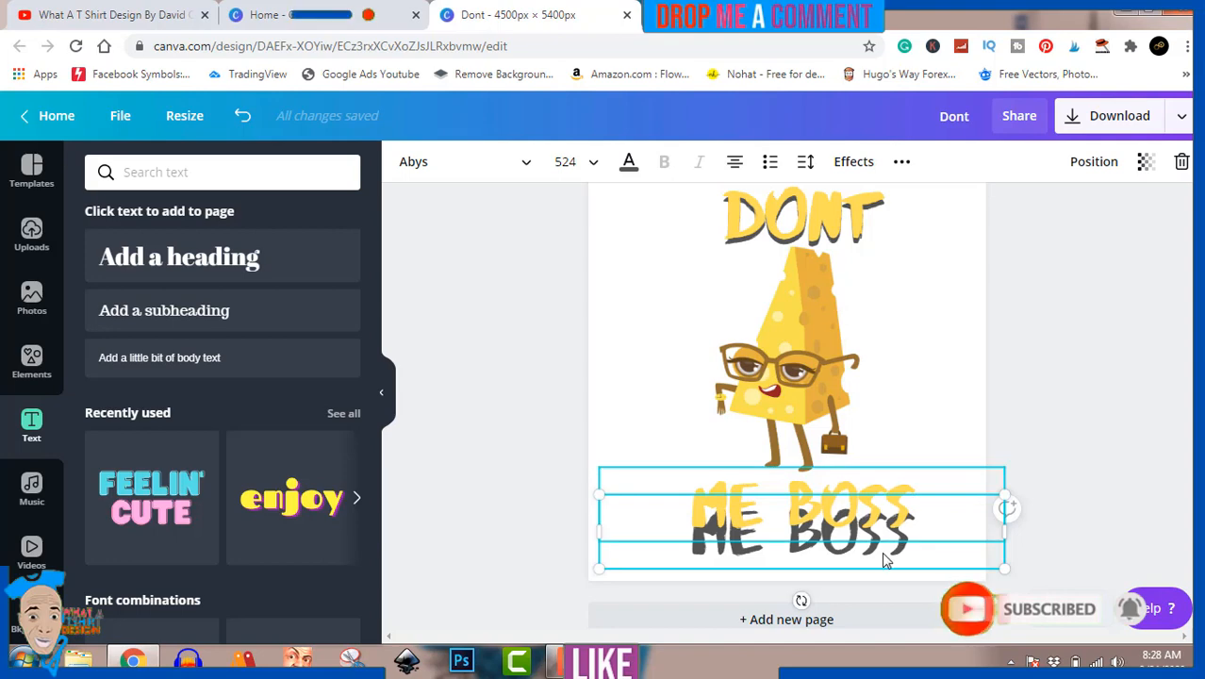
drag(890, 545, 890, 533)
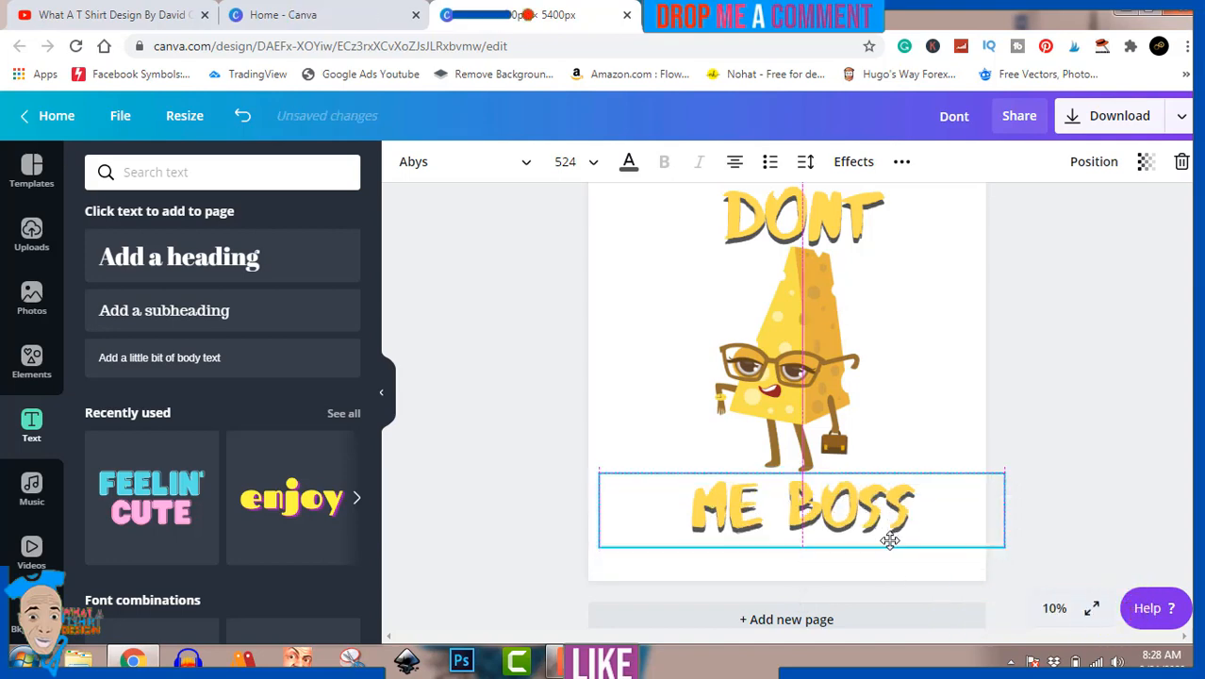
click(1093, 440)
scroll(787, 406, up, 1)
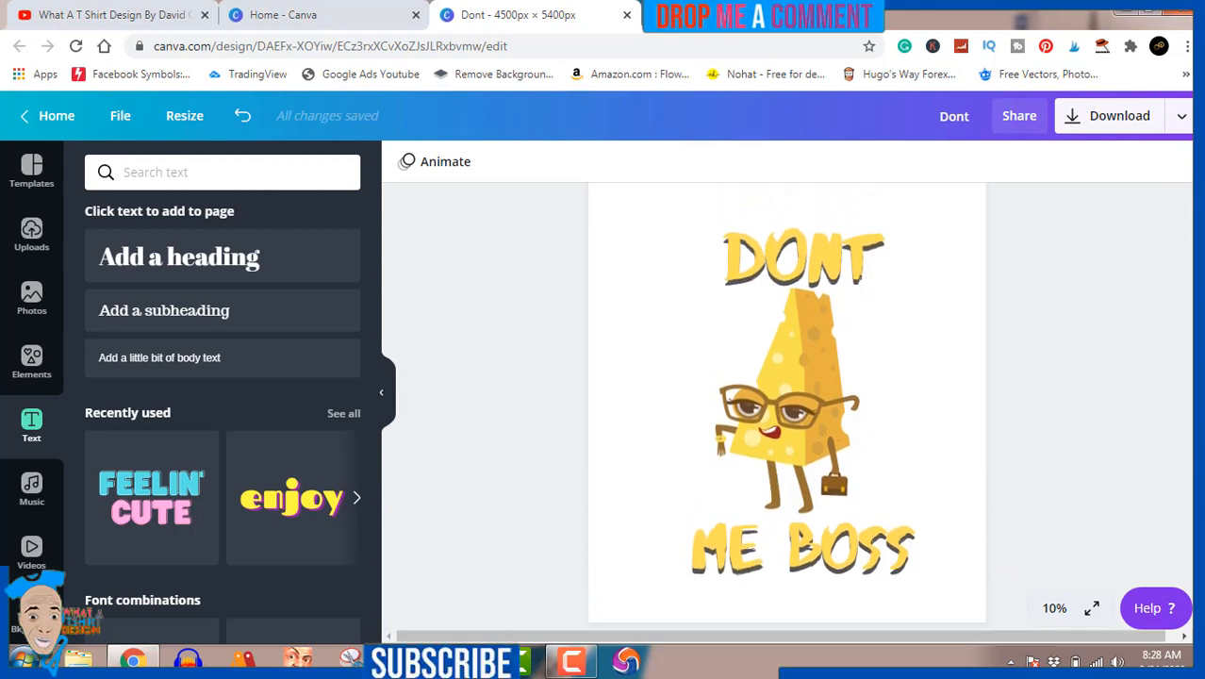
scroll(786, 406, up, 1)
scroll(786, 406, down, 1)
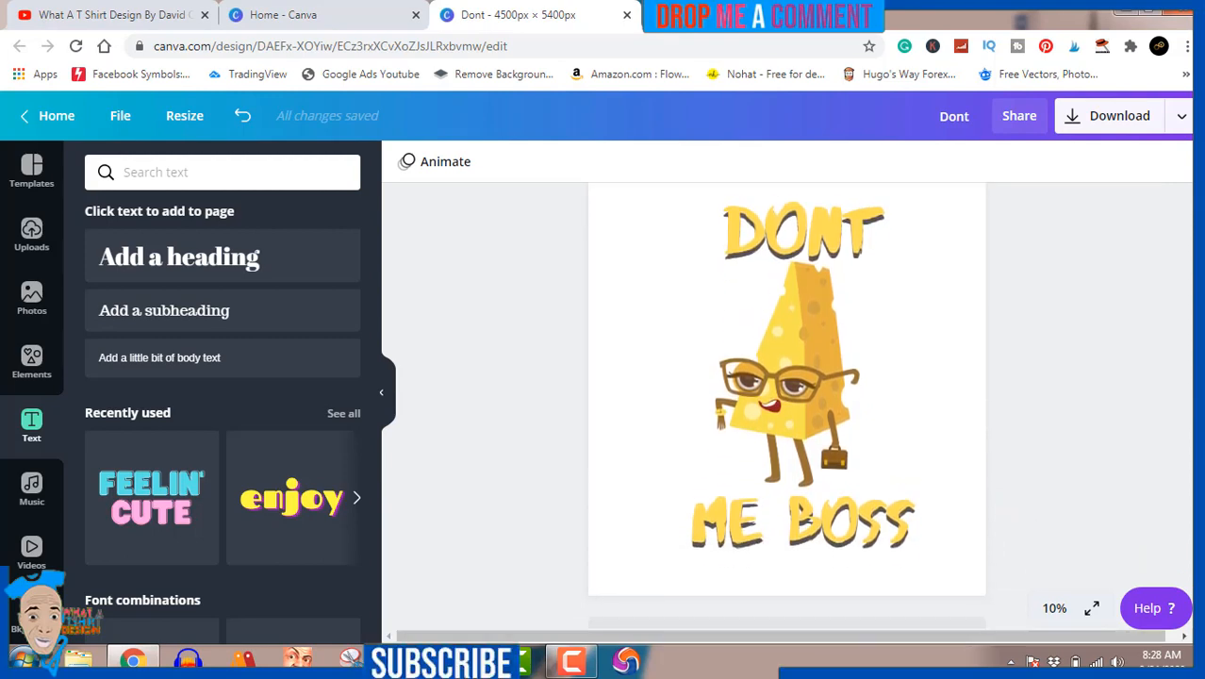
click(583, 665)
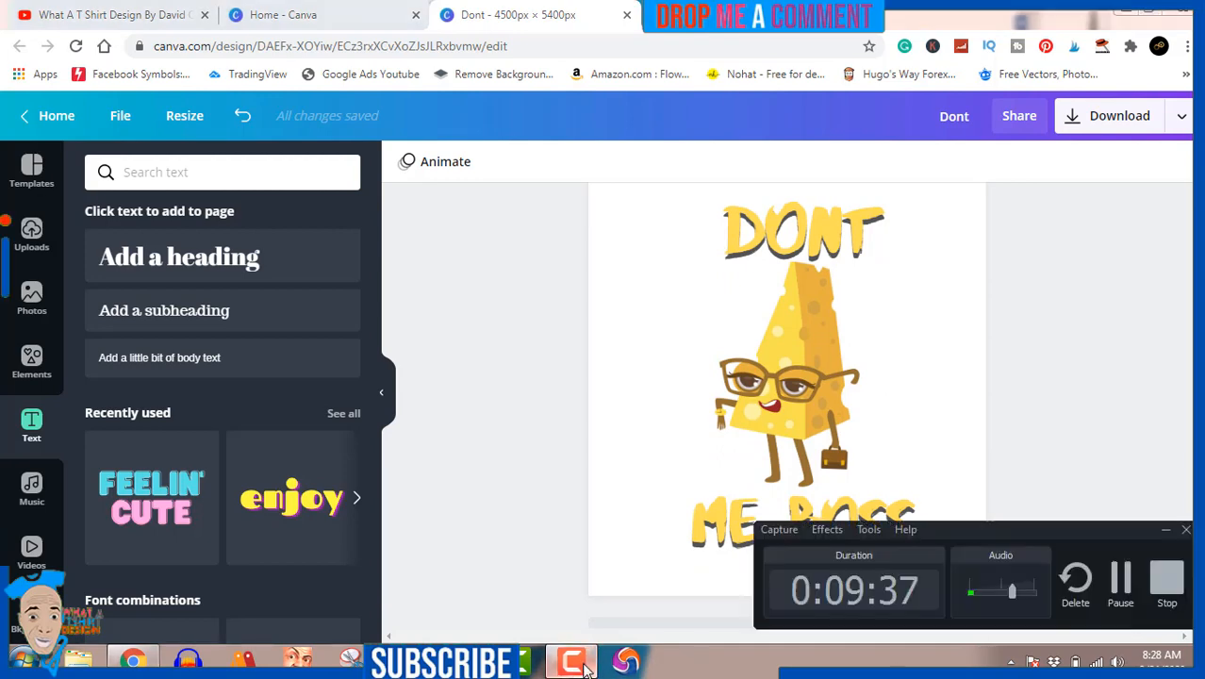
click(583, 664)
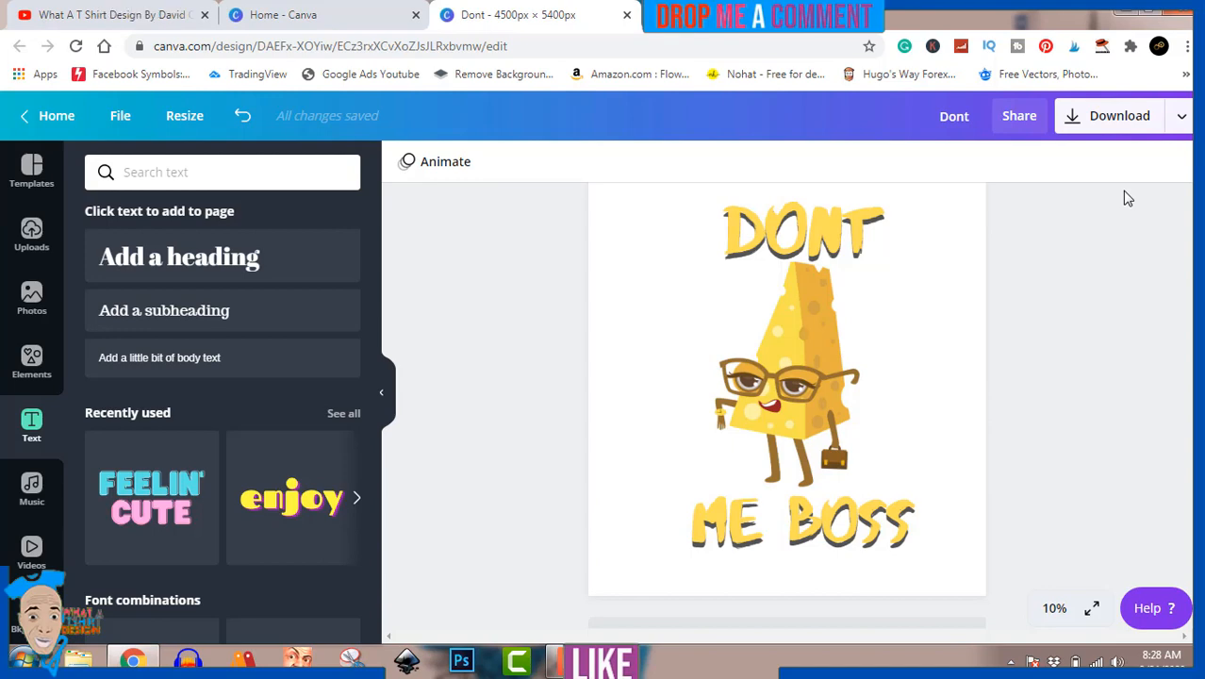
Download the design as a PNG at size 1x with a transparent background.
click(1110, 125)
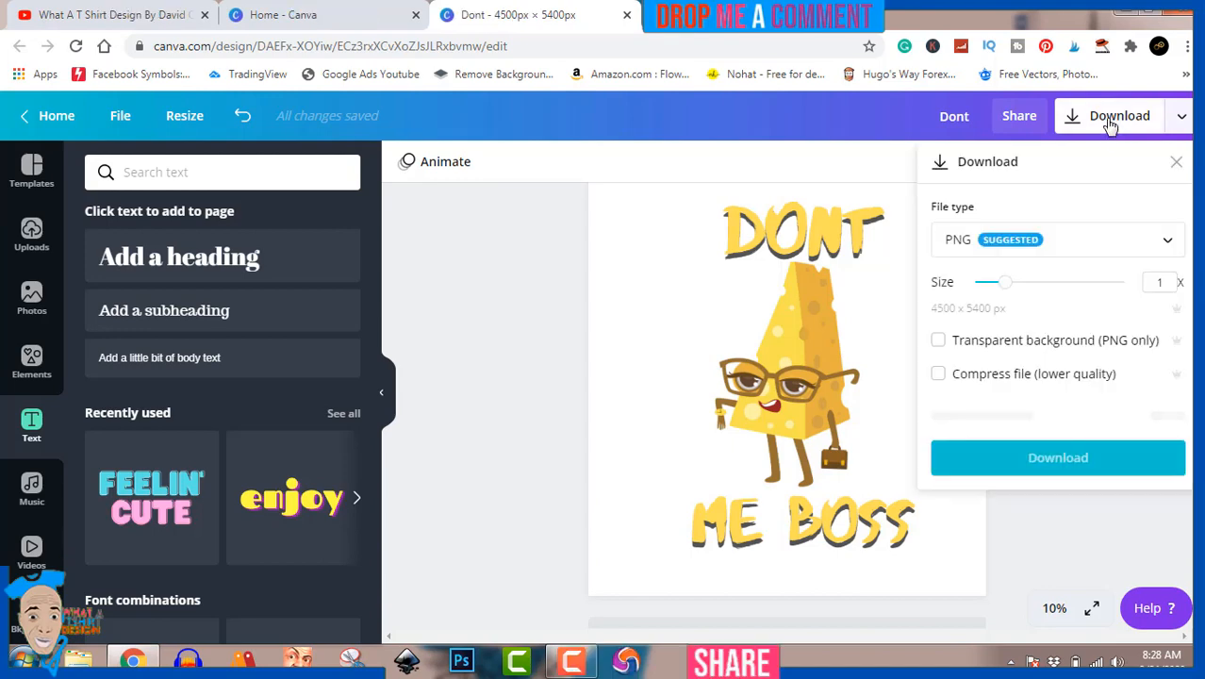
click(937, 341)
click(1083, 421)
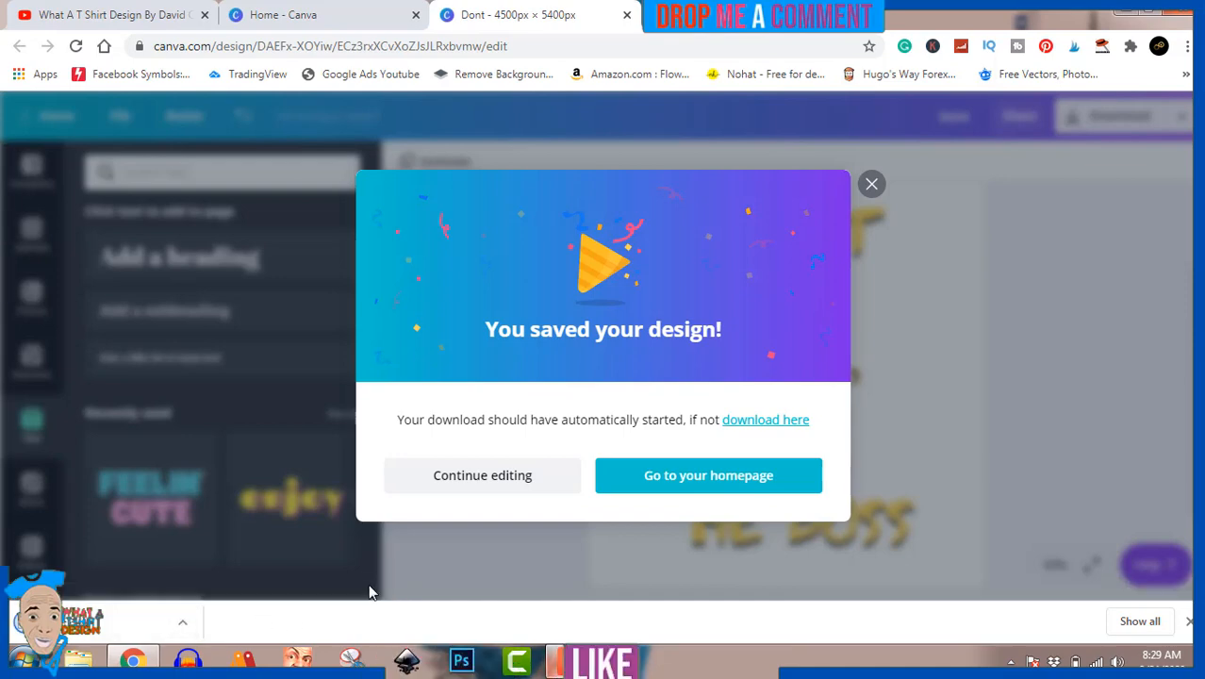
Show the downloaded "Dont" PNG in its folder and open it in Windows Photo Viewer to check the finished design.
click(181, 622)
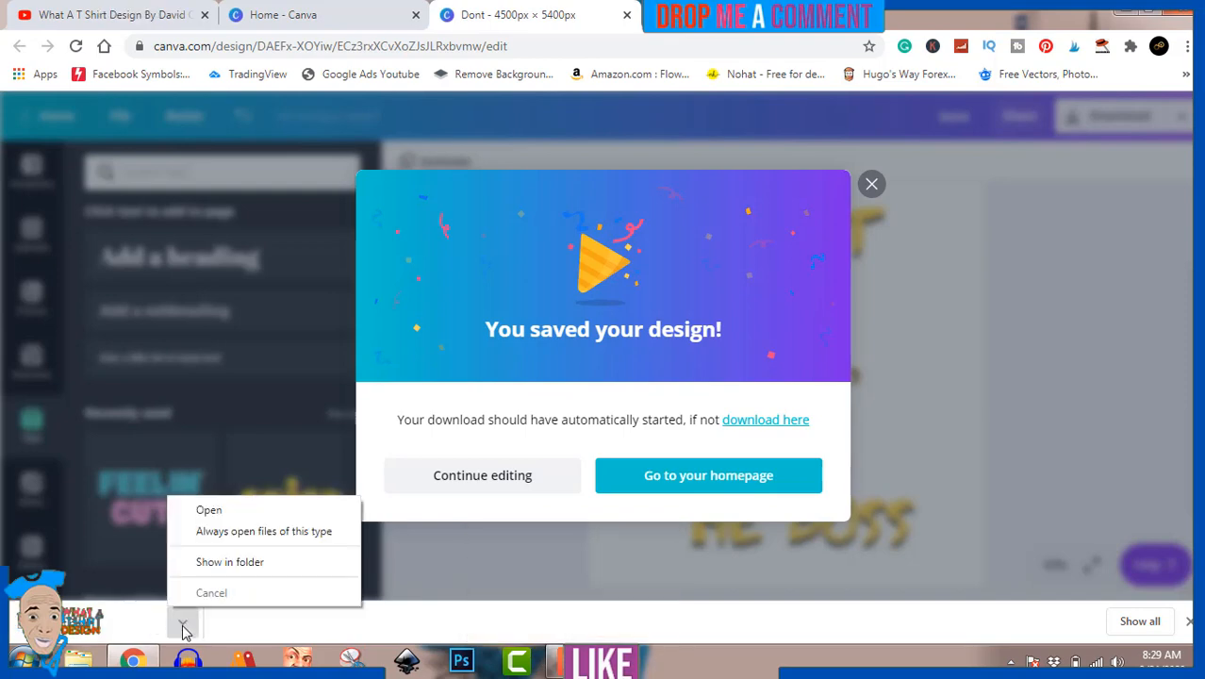
click(253, 562)
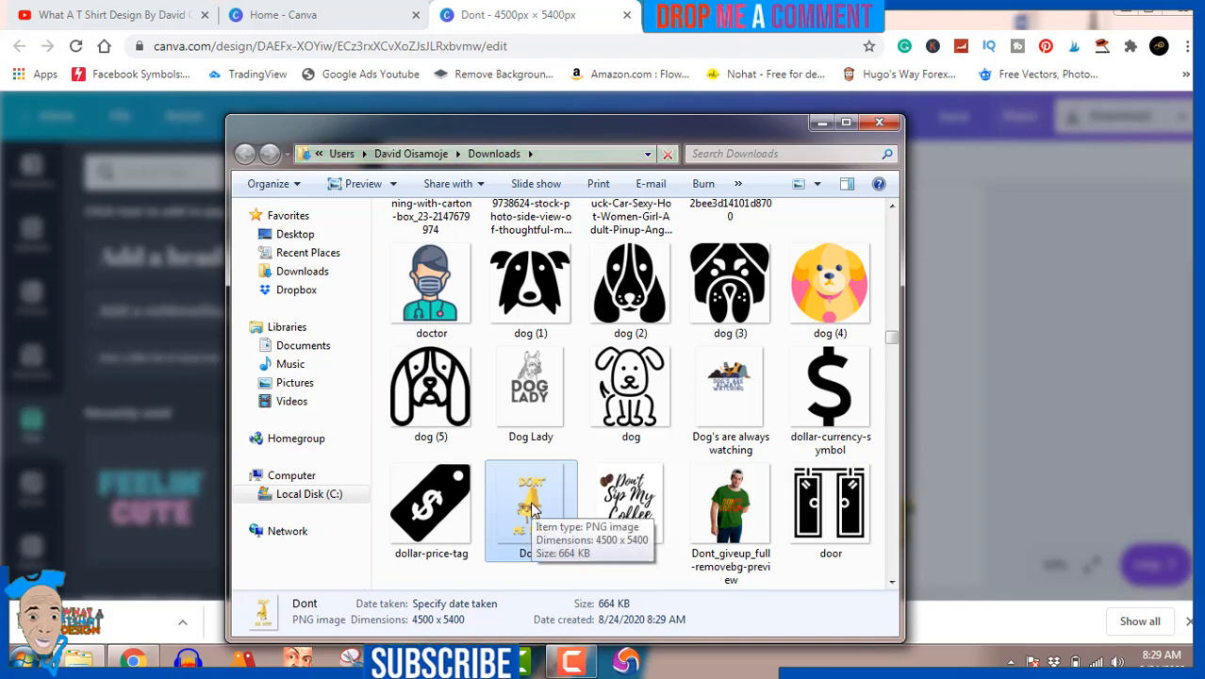
double_click(530, 509)
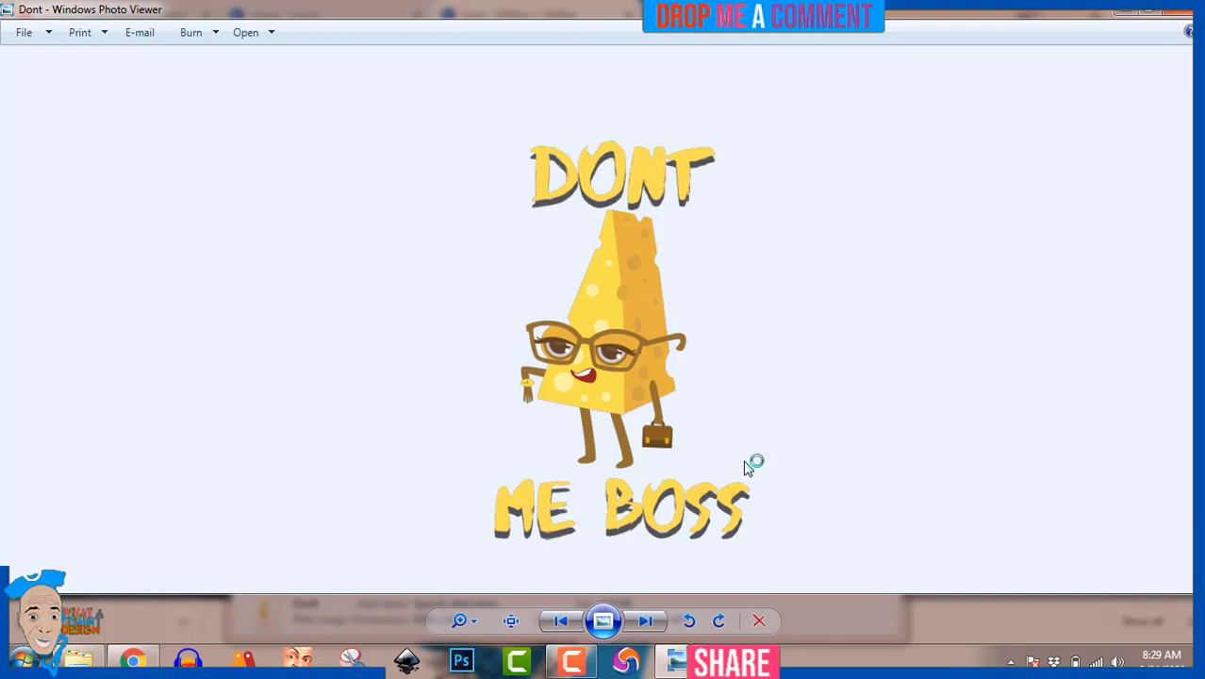
click(575, 665)
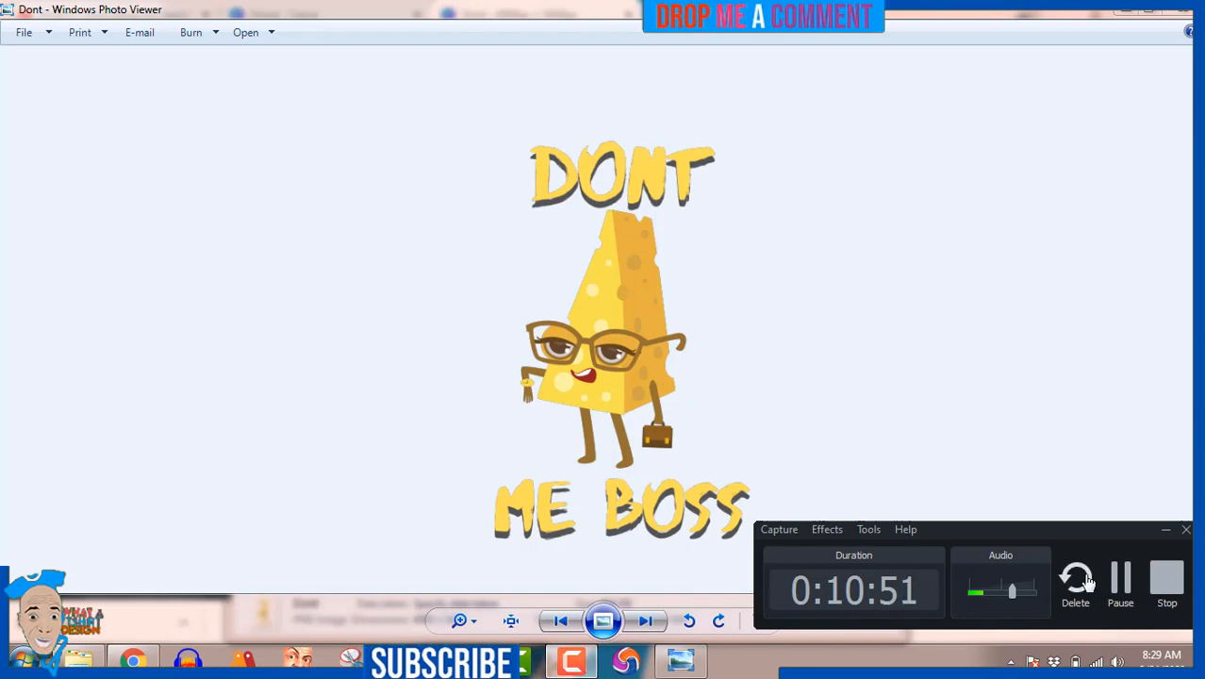